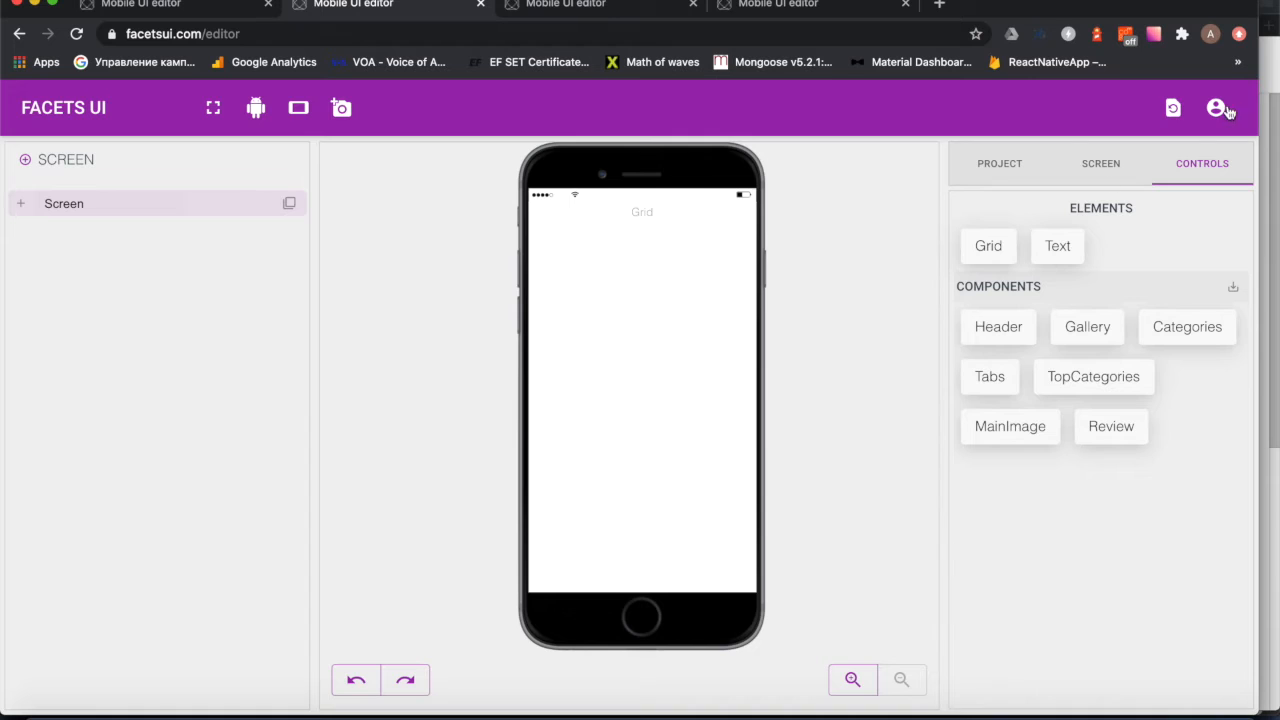
Step: Add a Grid element inside the screen's existing Grid and expand the element tree to show it
click(1010, 168)
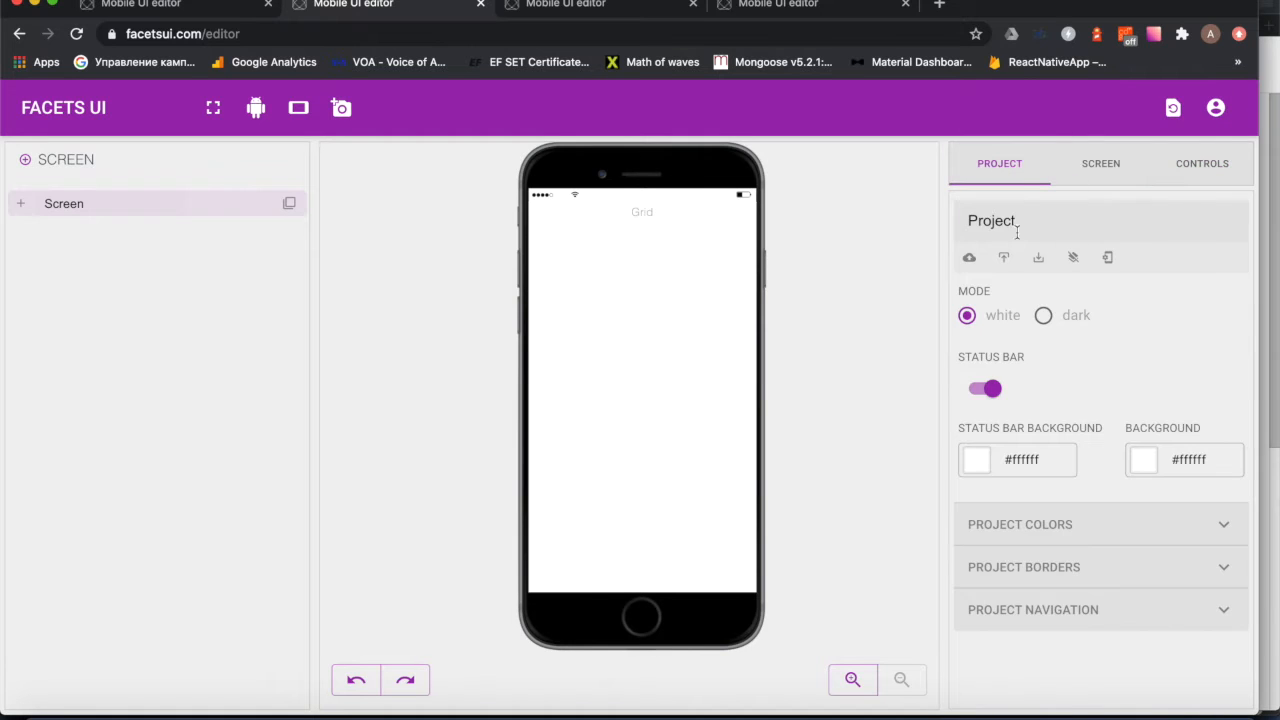
click(1188, 165)
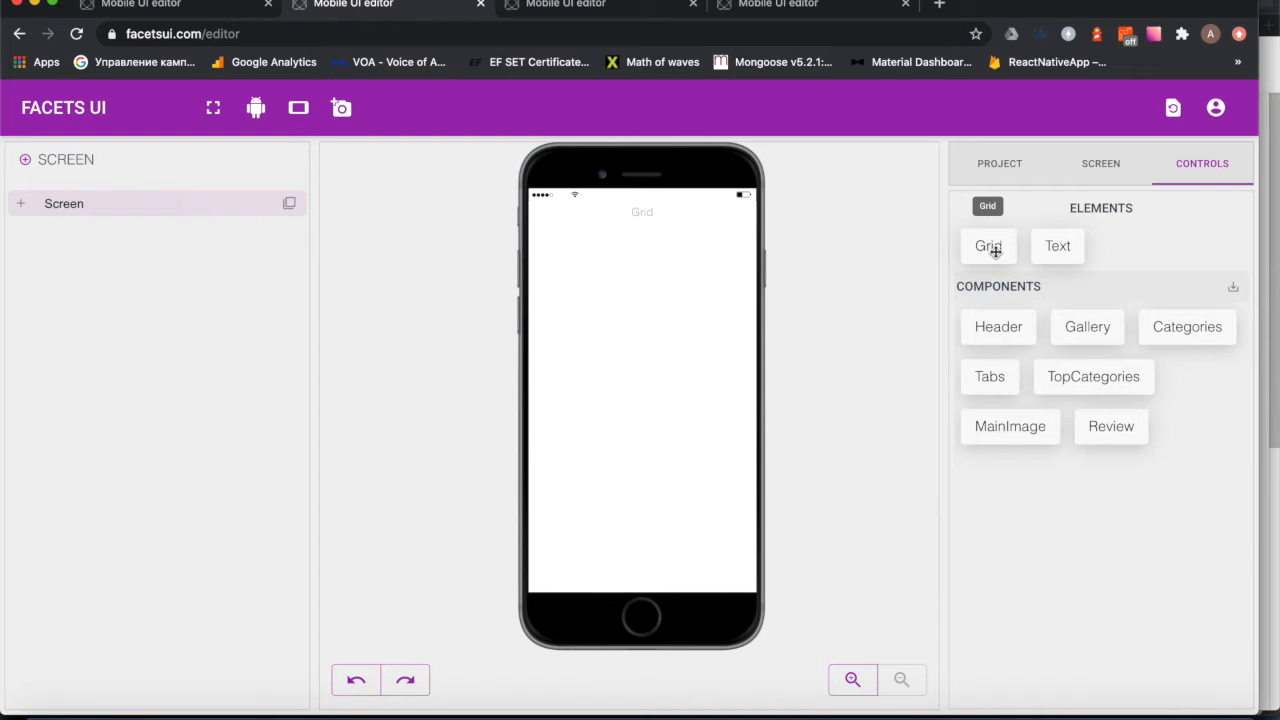
drag(995, 252, 650, 214)
click(21, 203)
click(29, 238)
Step: Rename the nested Grid as SwitchWrapper
click(134, 263)
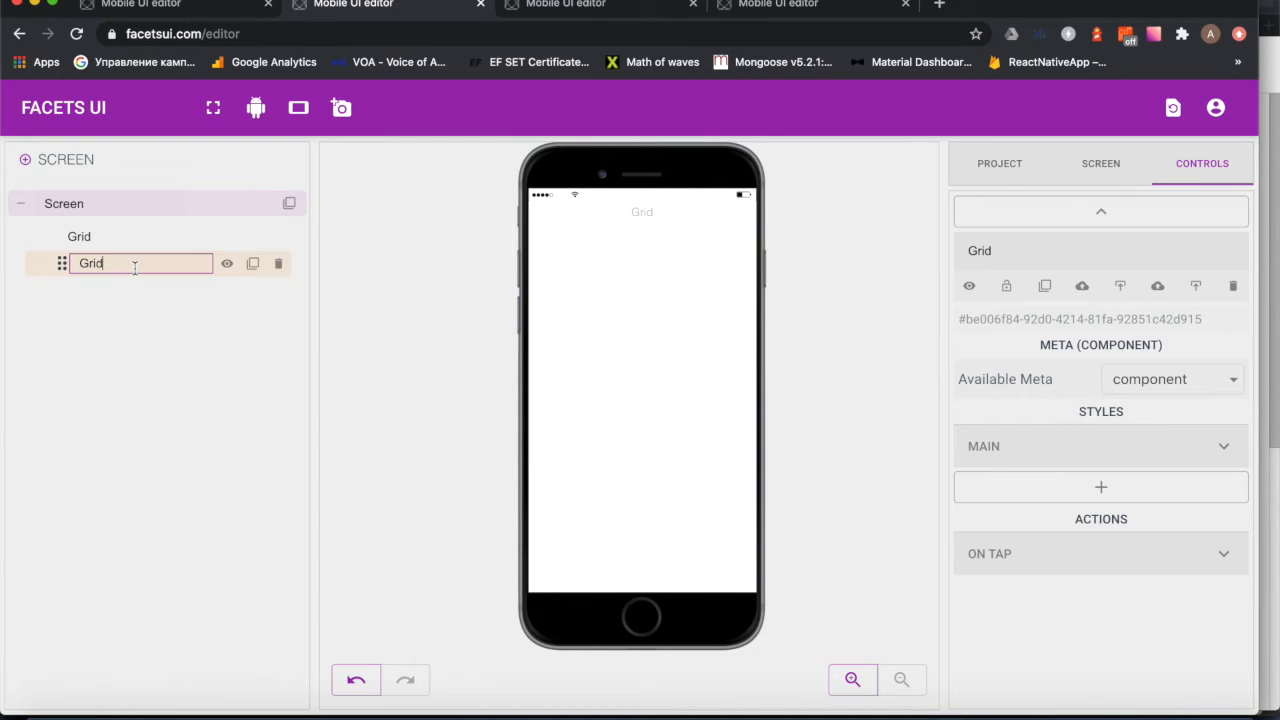
key(BackSpace)
key(BackSpace)
key(BackSpace)
key(BackSpace)
text(SwitchWrapper)
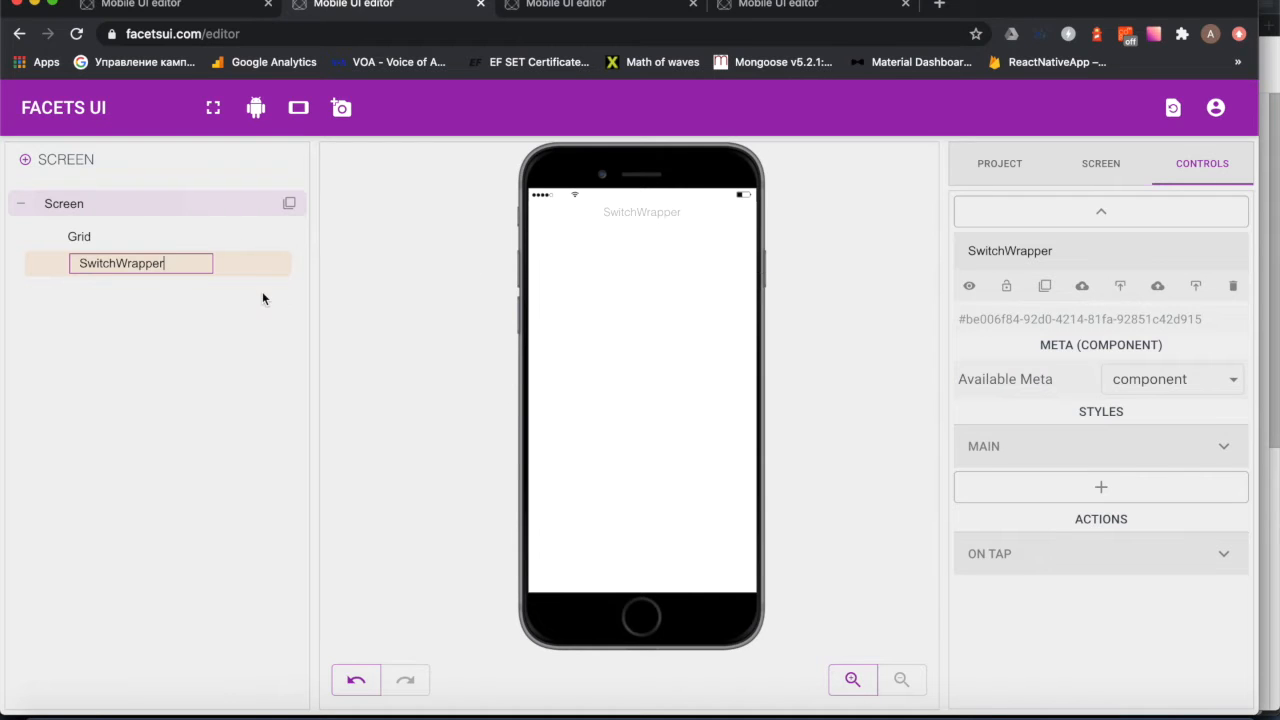
Step: Add a Text element inside SwitchWrapper and expand SwitchWrapper in the element tree
click(1046, 221)
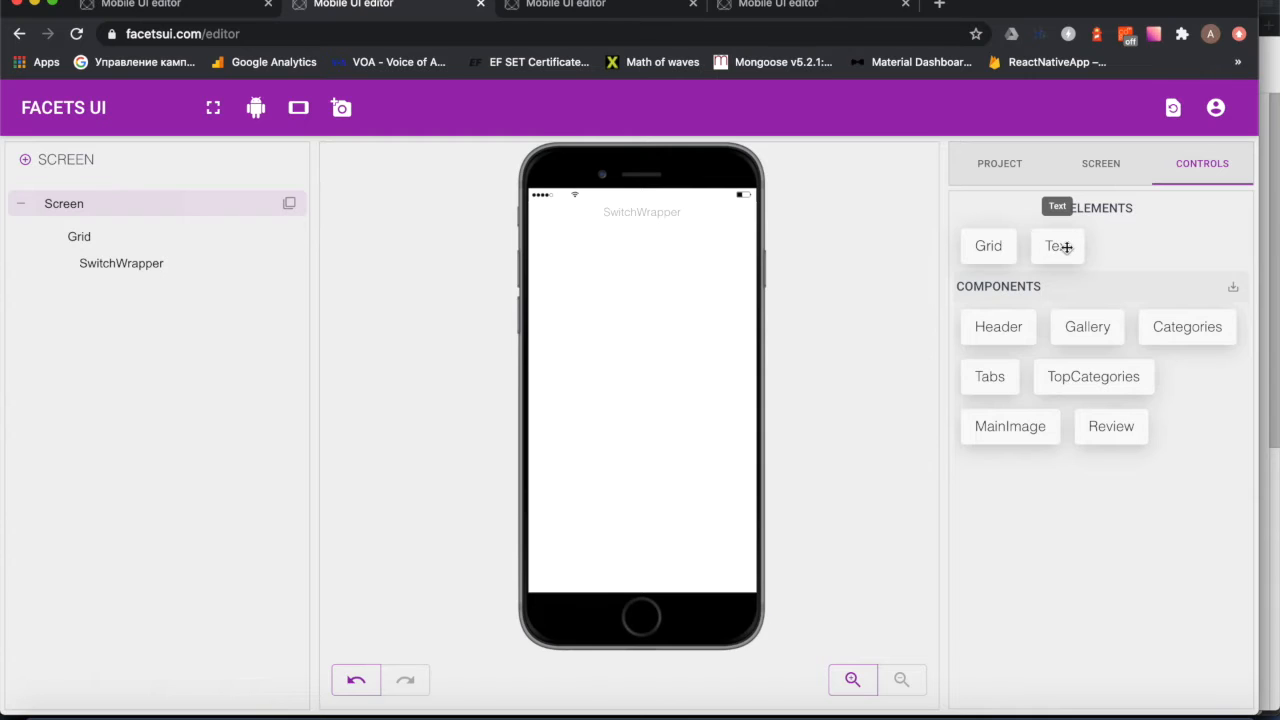
drag(1057, 247, 968, 224)
drag(725, 220, 663, 217)
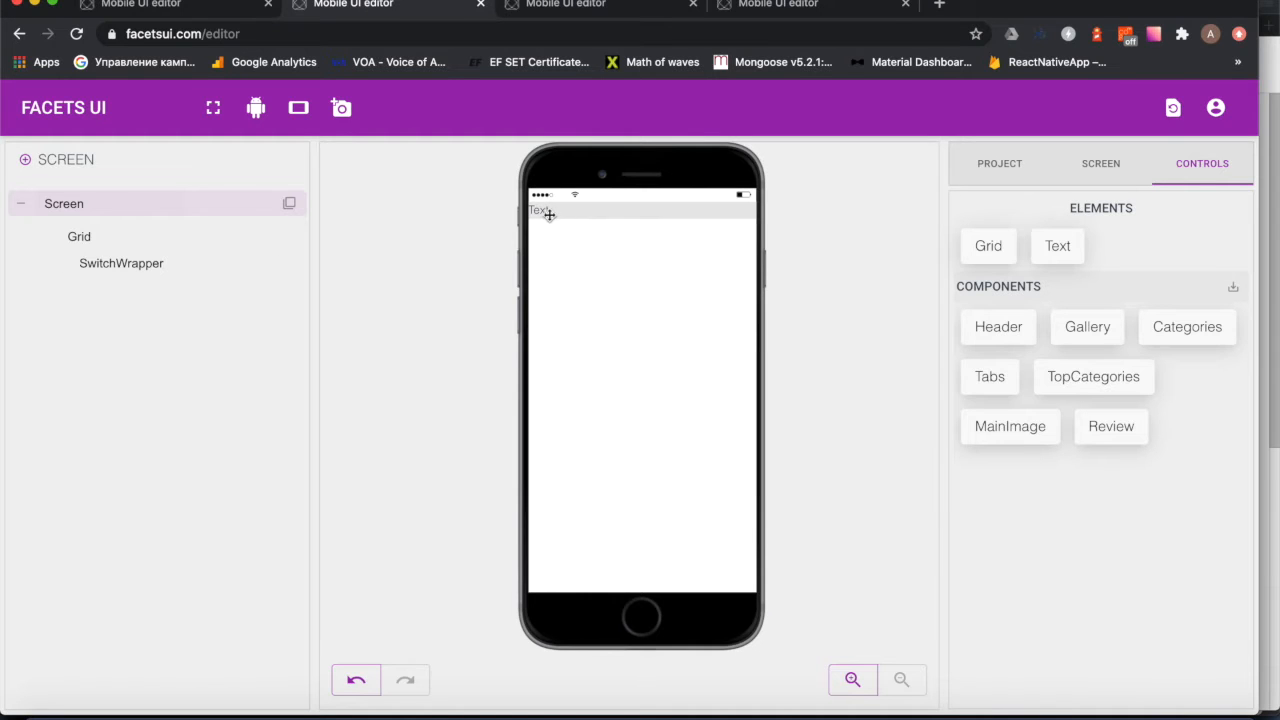
click(37, 263)
Step: Clear the Text element's content so that it is empty
click(131, 295)
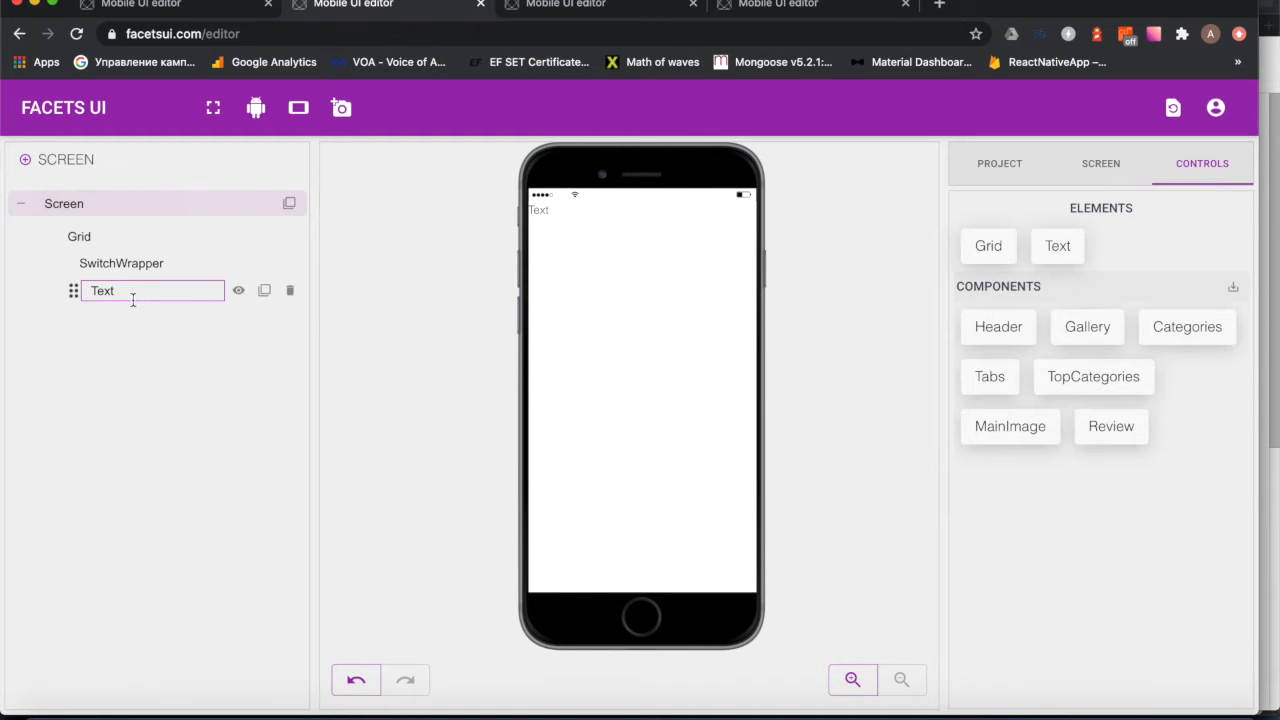
key(BackSpace)
key(BackSpace)
key(BackSpace)
key(BackSpace)
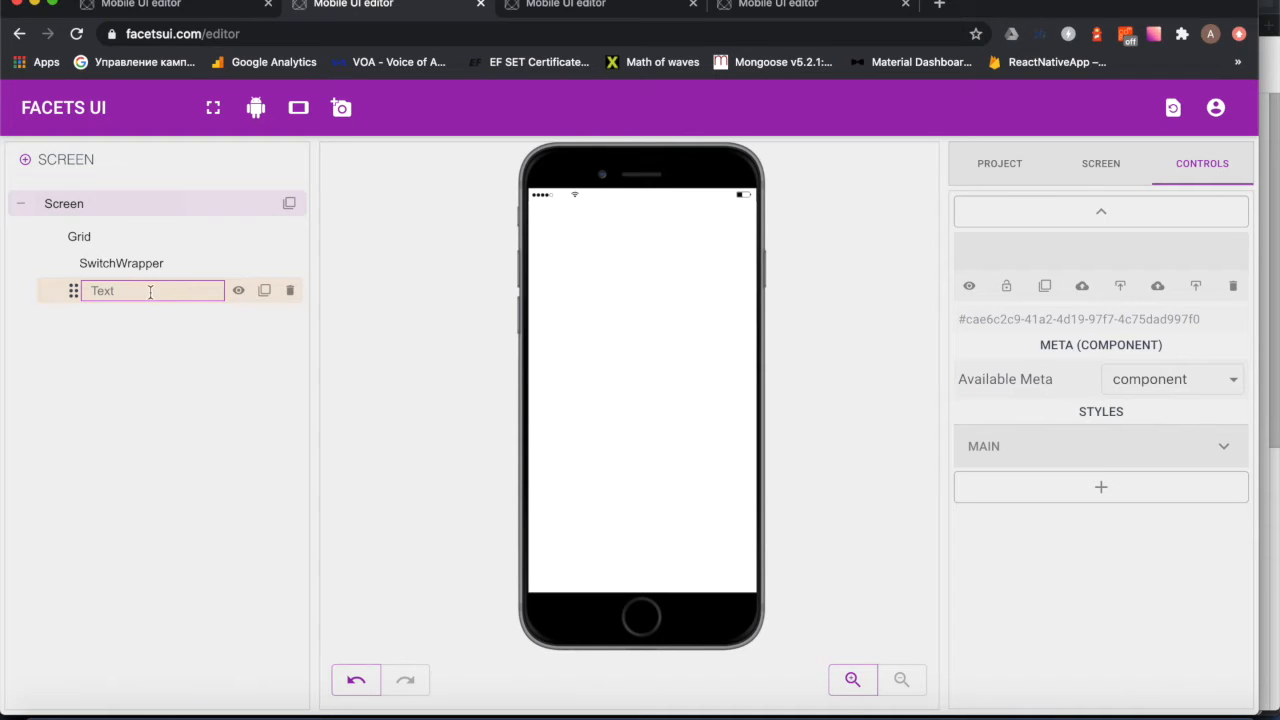
Step: Enable the width dimension in SwitchWrapper's main styles and set it to 50 px
click(121, 263)
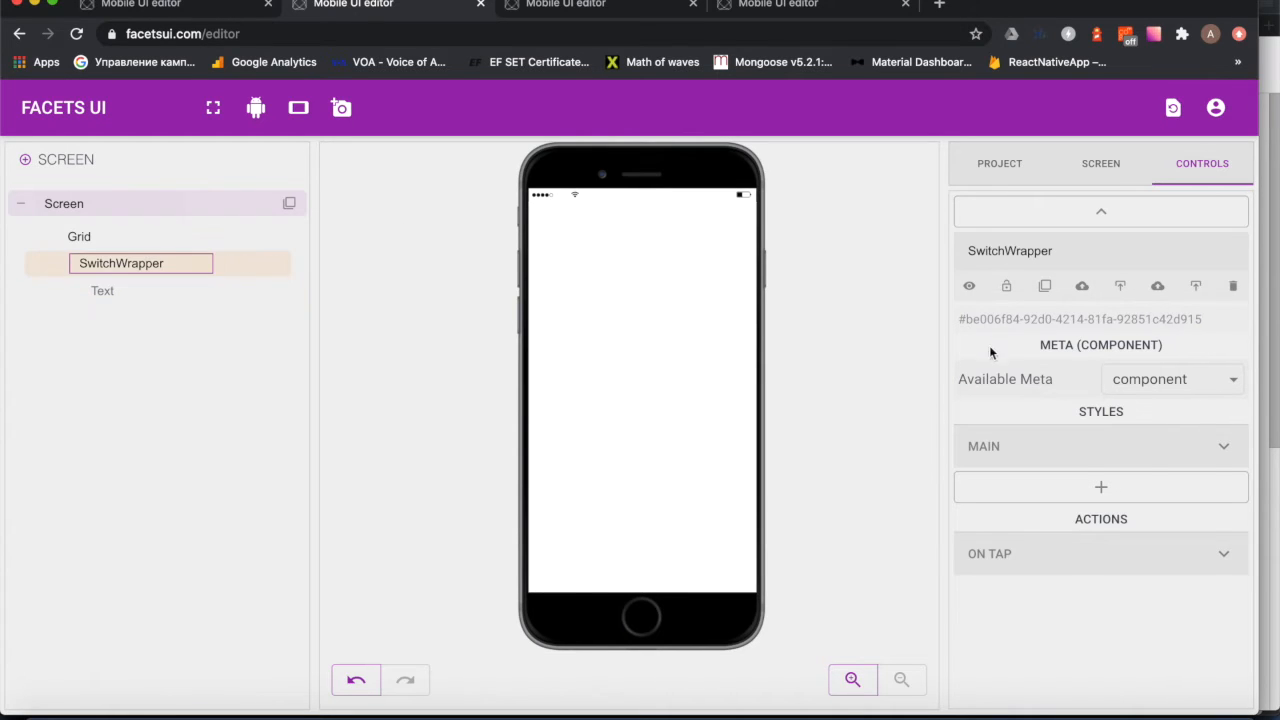
click(1010, 452)
scroll(1020, 523, down, 1)
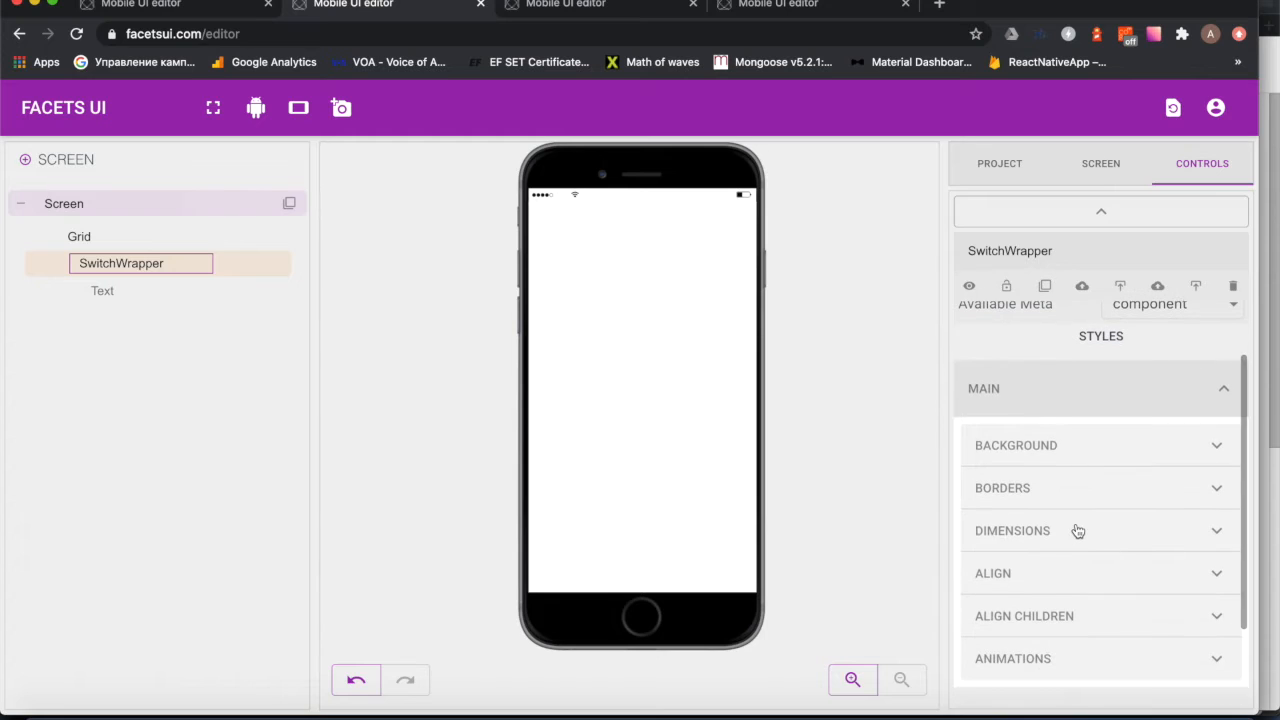
click(1075, 531)
scroll(1078, 527, down, 1)
click(1023, 543)
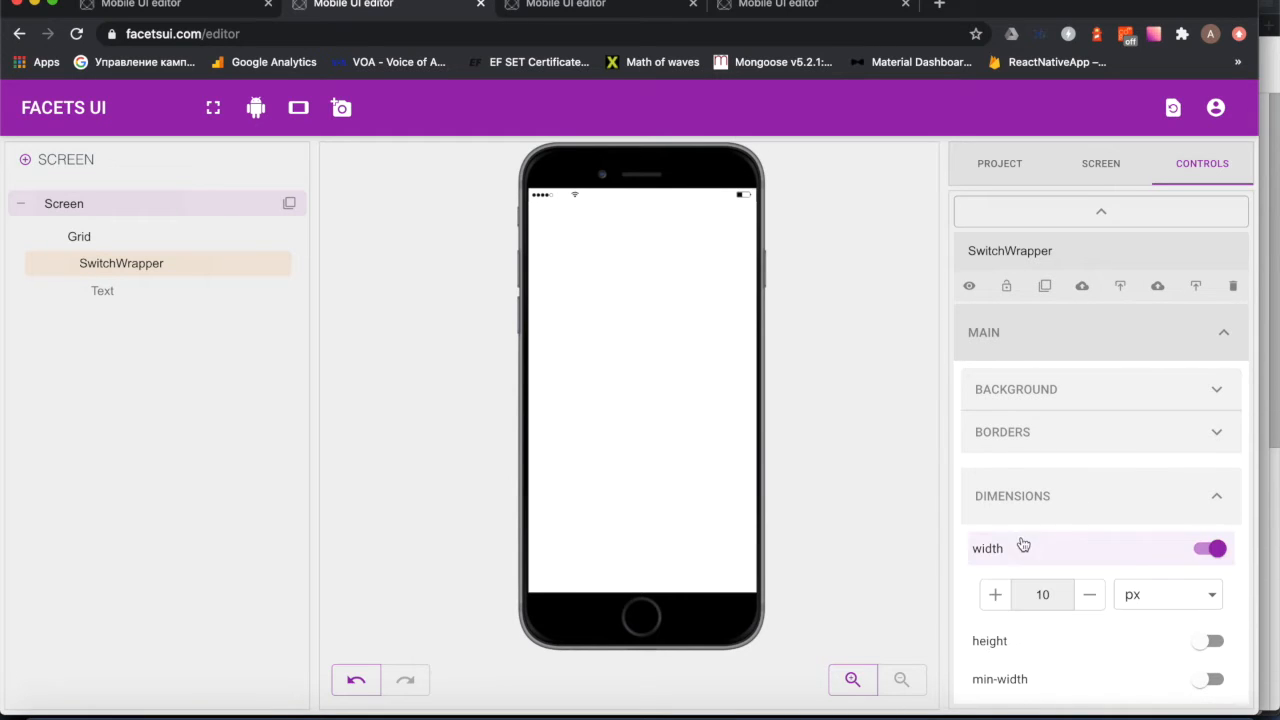
scroll(1141, 561, down, 2)
click(1044, 459)
double_click(1042, 459)
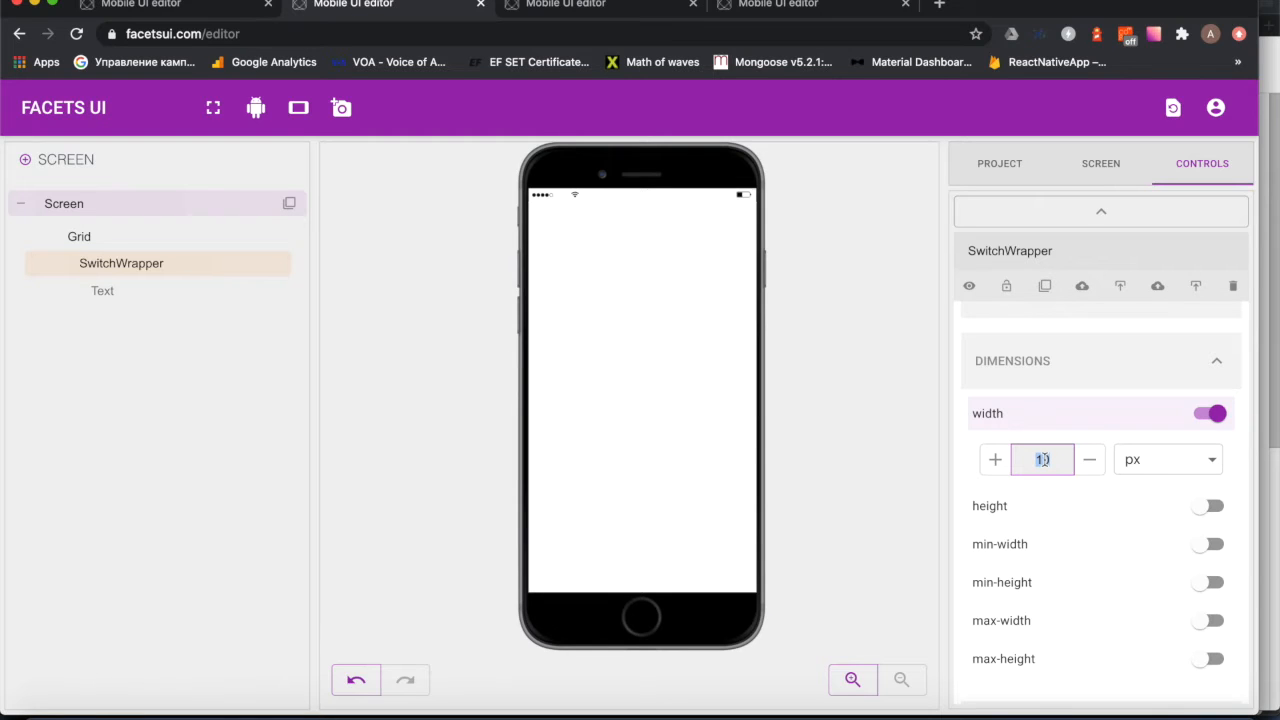
text(50)
Step: Enable SwitchWrapper's height and set it to 22 px
click(992, 506)
click(1043, 550)
double_click(1042, 553)
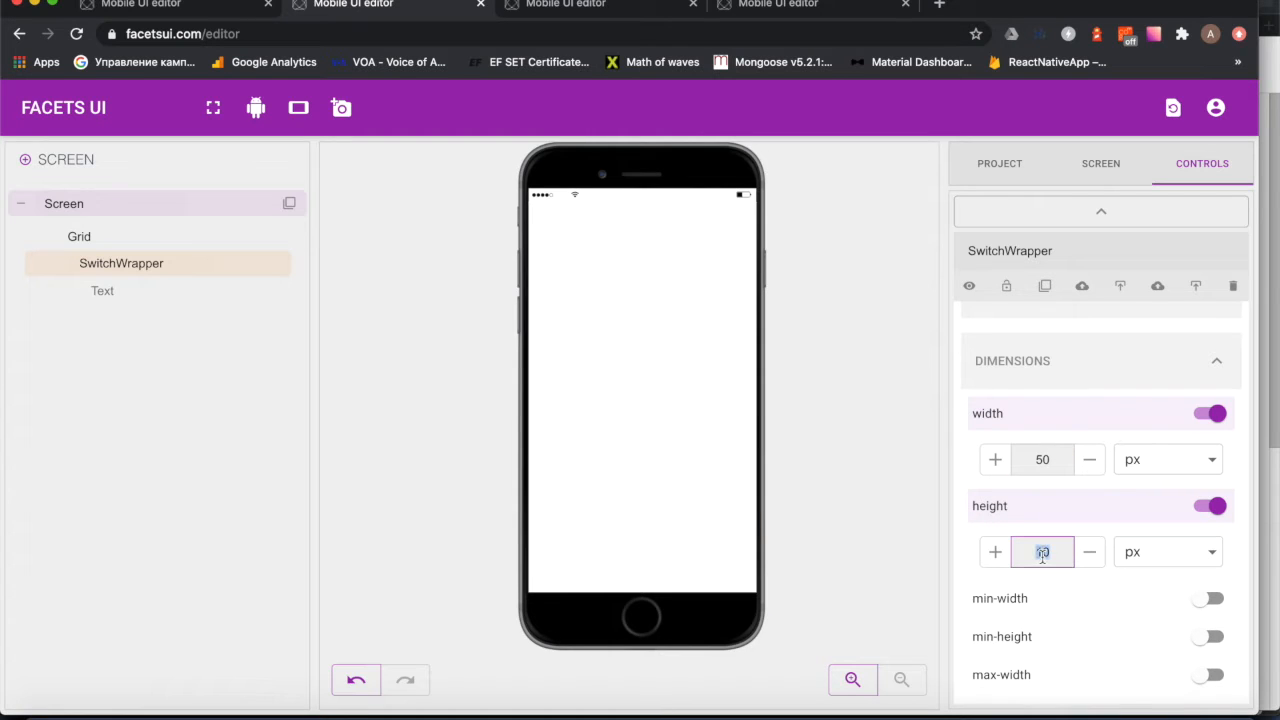
text(22)
Step: Turn on the border in SwitchWrapper's border styles
scroll(1026, 470, up, 3)
scroll(1029, 480, down, 1)
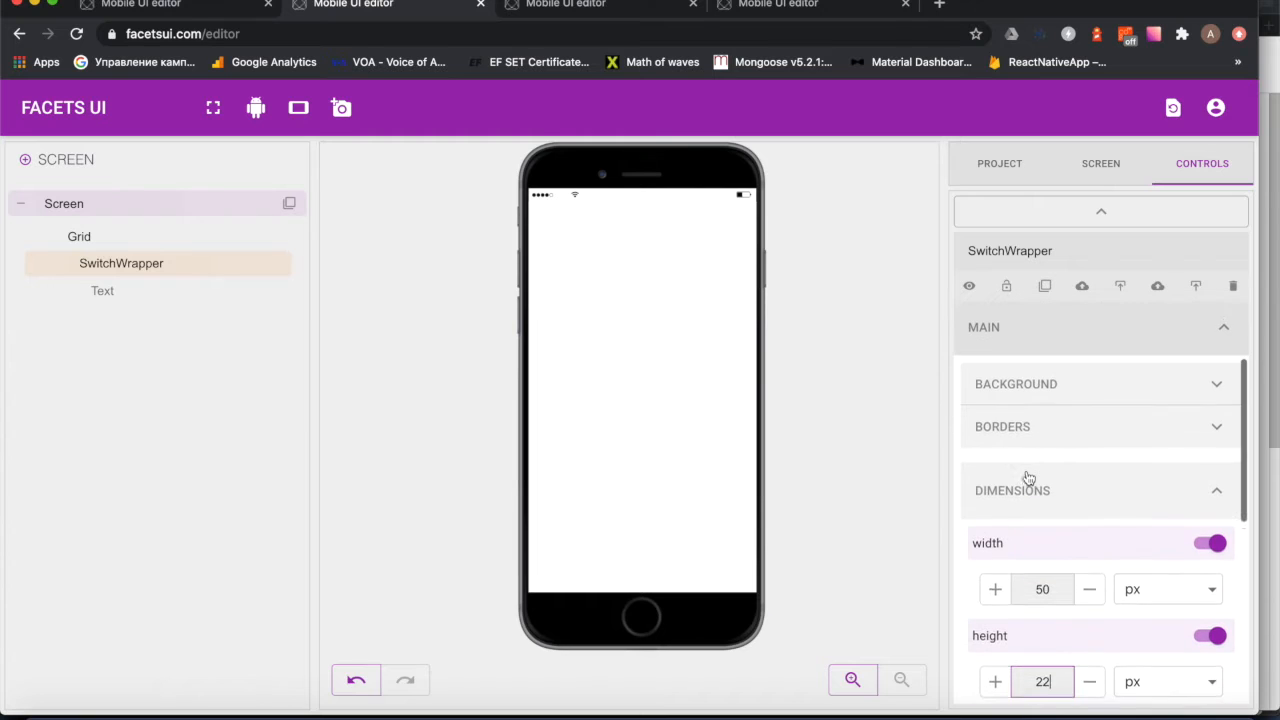
click(1072, 428)
scroll(1071, 426, down, 3)
click(1097, 375)
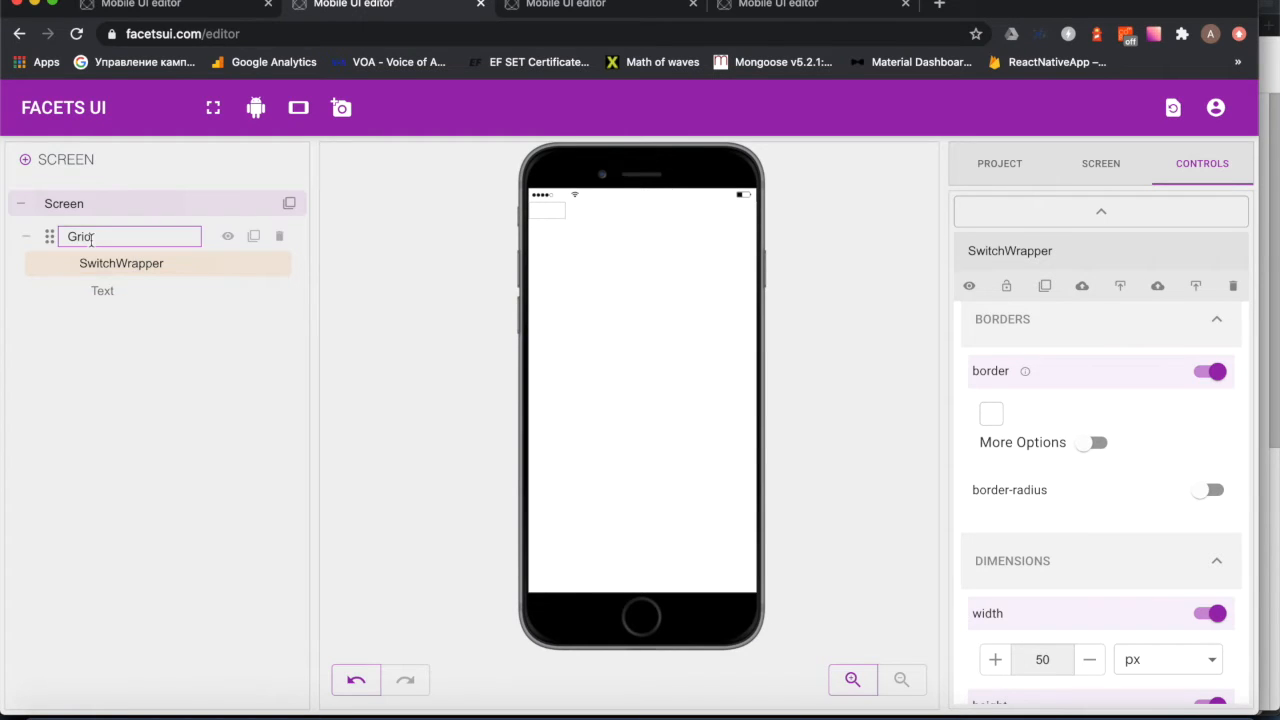
Step: Enable 15px padding on the outer Grid in its child alignment styles
click(91, 237)
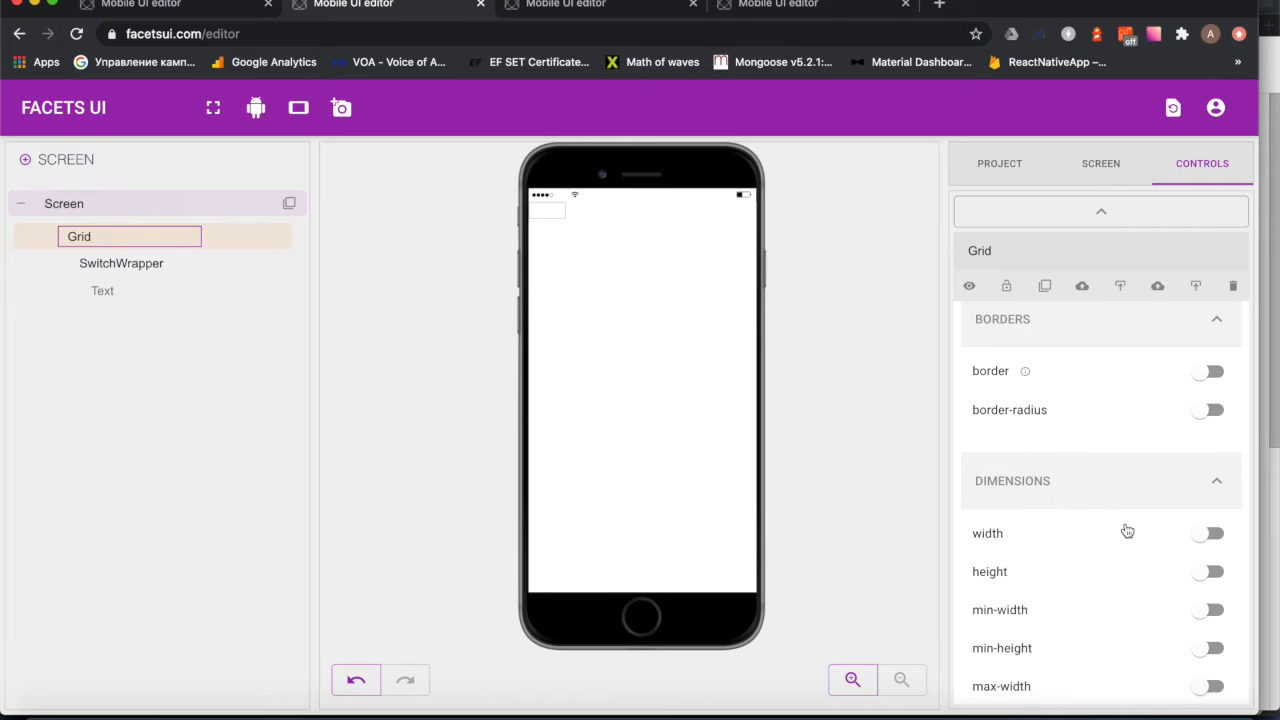
scroll(1123, 531, down, 4)
click(1084, 513)
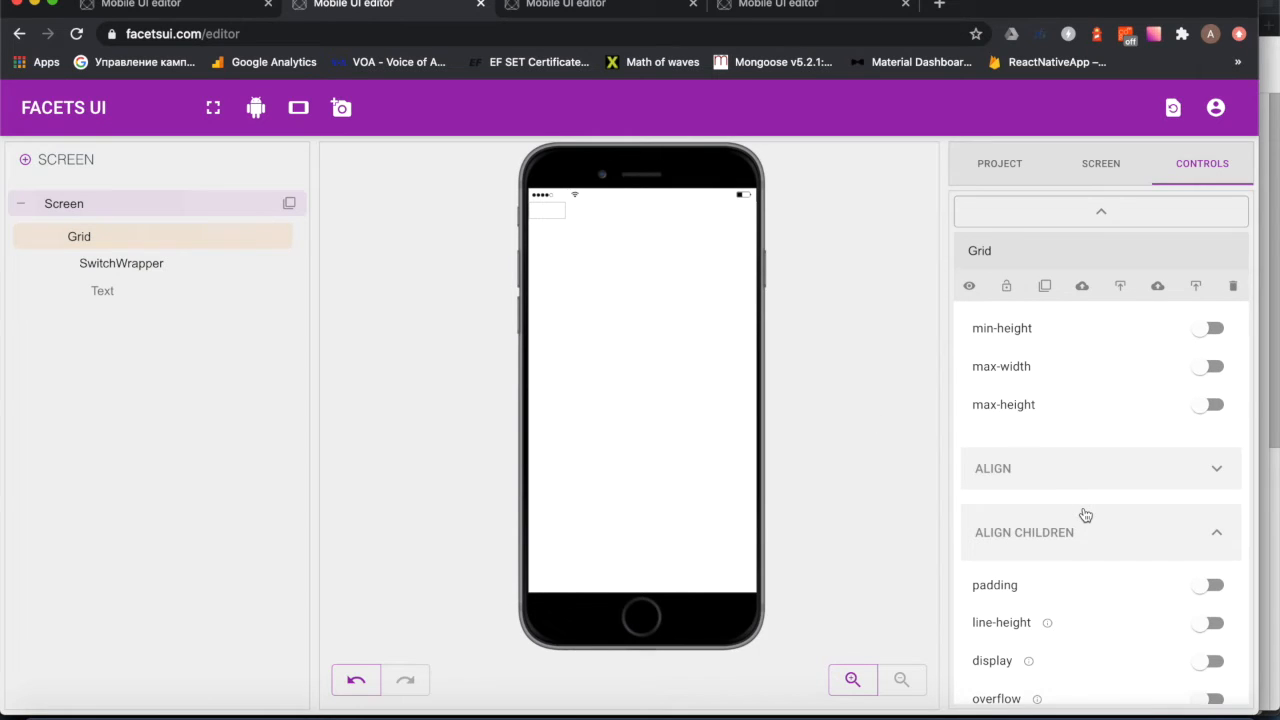
click(1069, 585)
scroll(1066, 583, down, 1)
click(1067, 581)
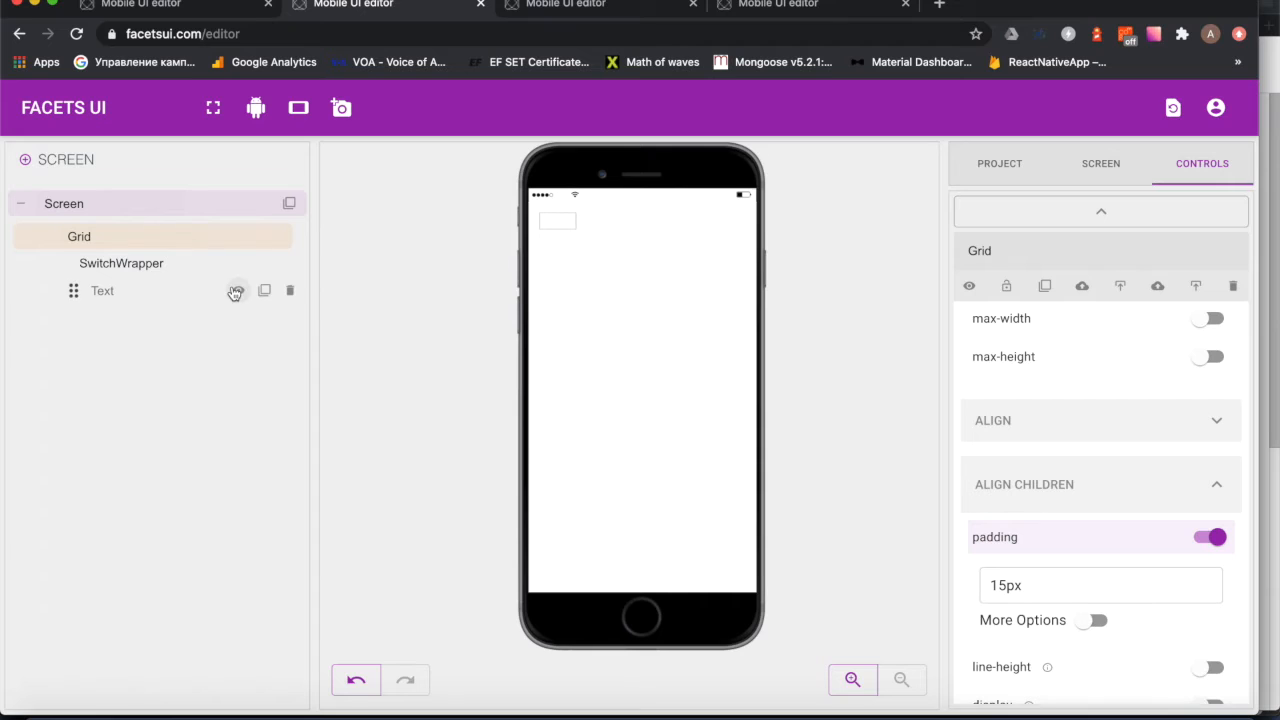
Step: Enable the border-radius on SwitchWrapper and set it to 11 px
click(558, 222)
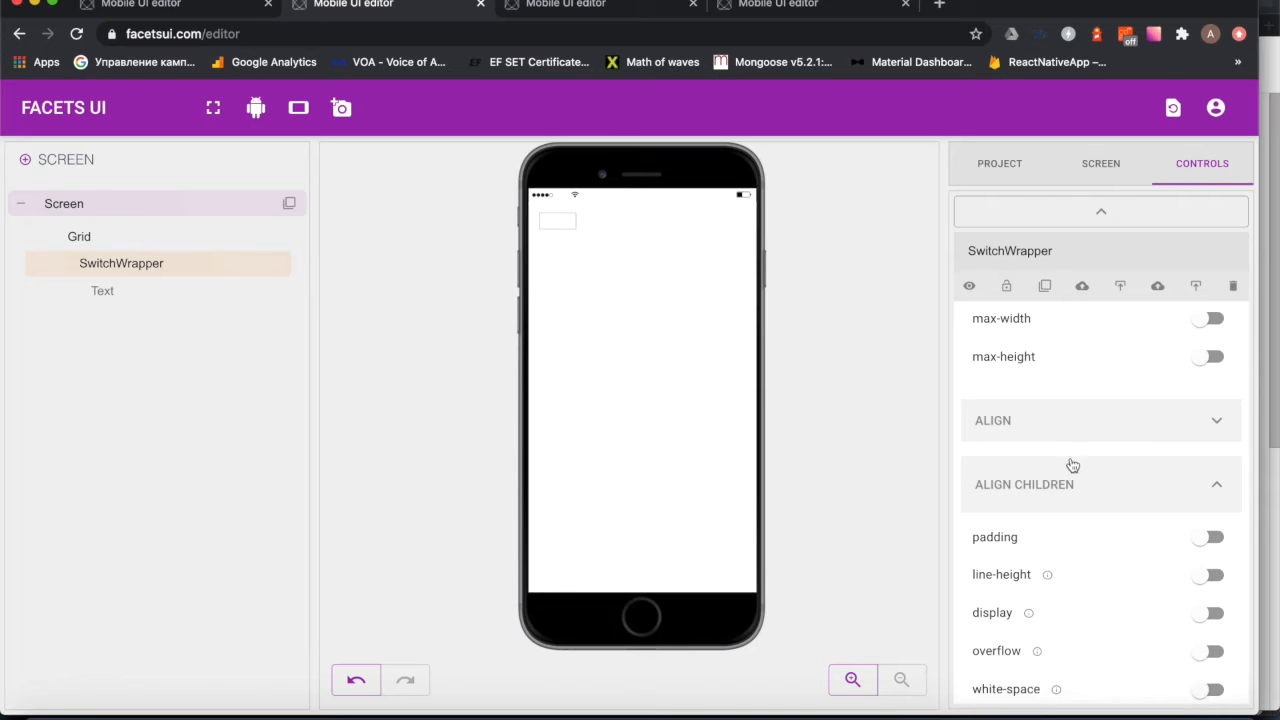
scroll(1071, 463, up, 5)
scroll(1073, 465, up, 2)
scroll(1073, 465, down, 2)
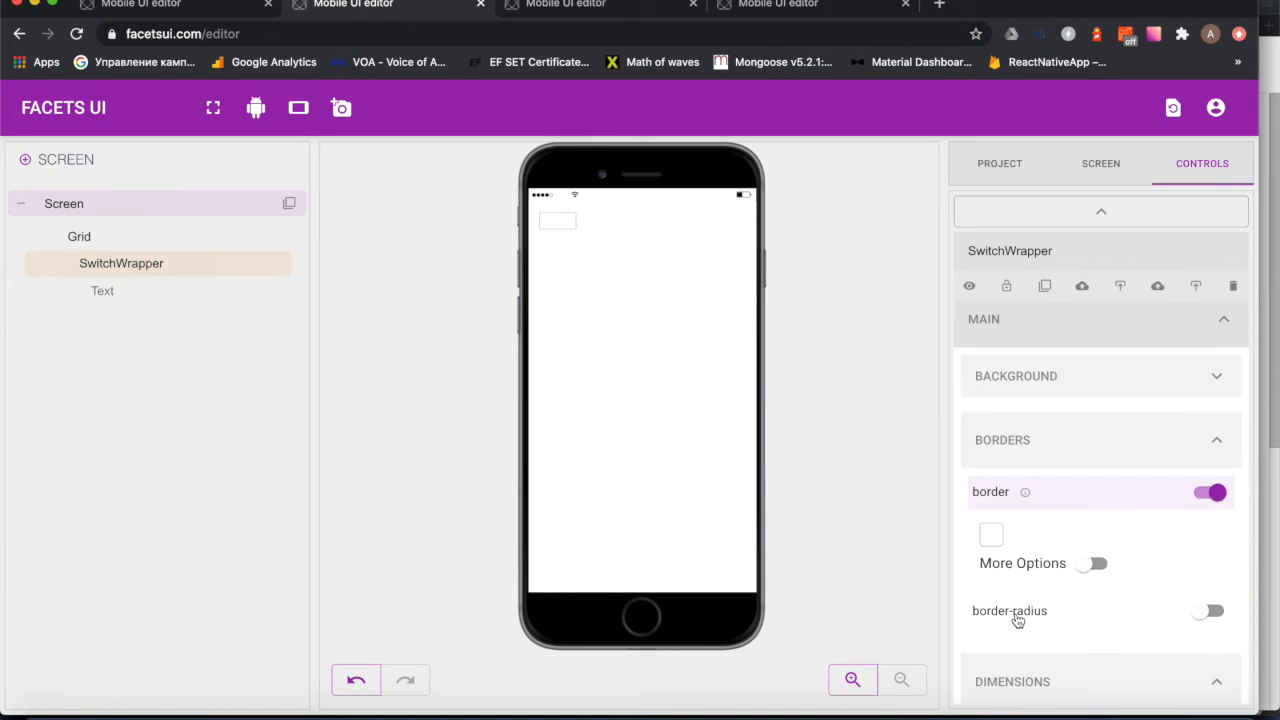
click(1018, 621)
scroll(1000, 600, down, 3)
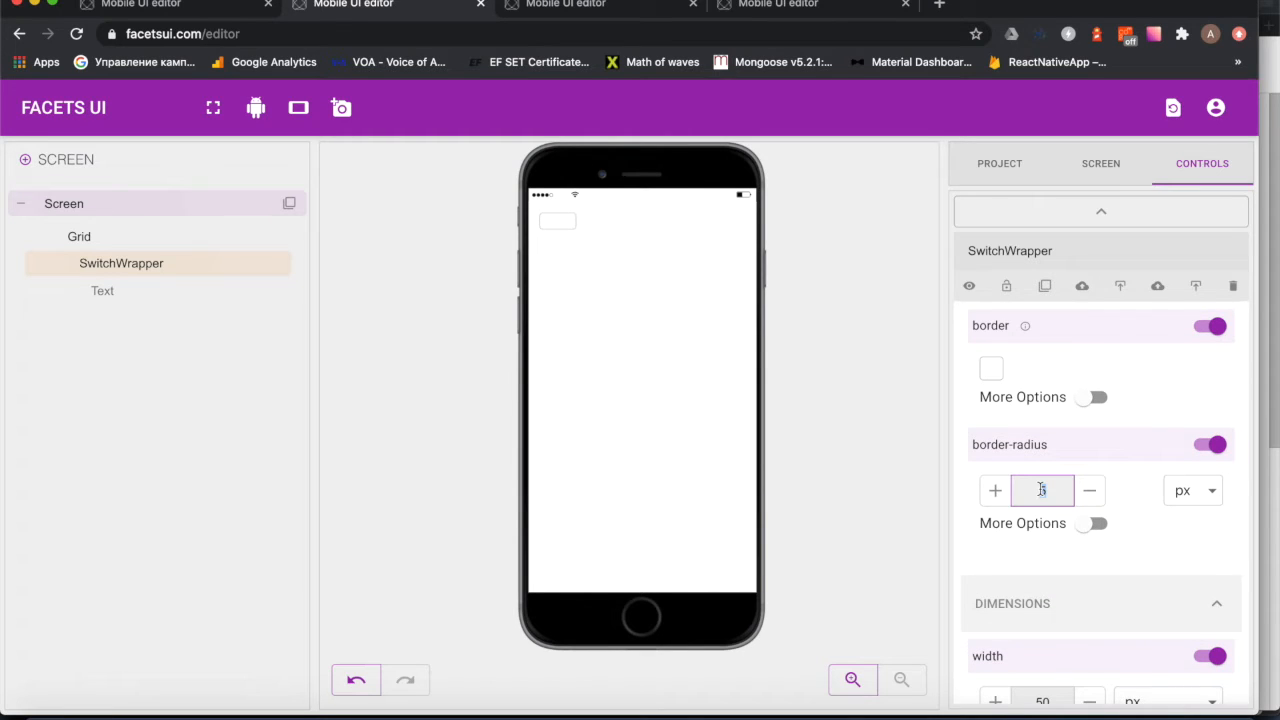
text(11)
Step: Enable the position property in SwitchWrapper's alignment styles and set it to relative
click(140, 290)
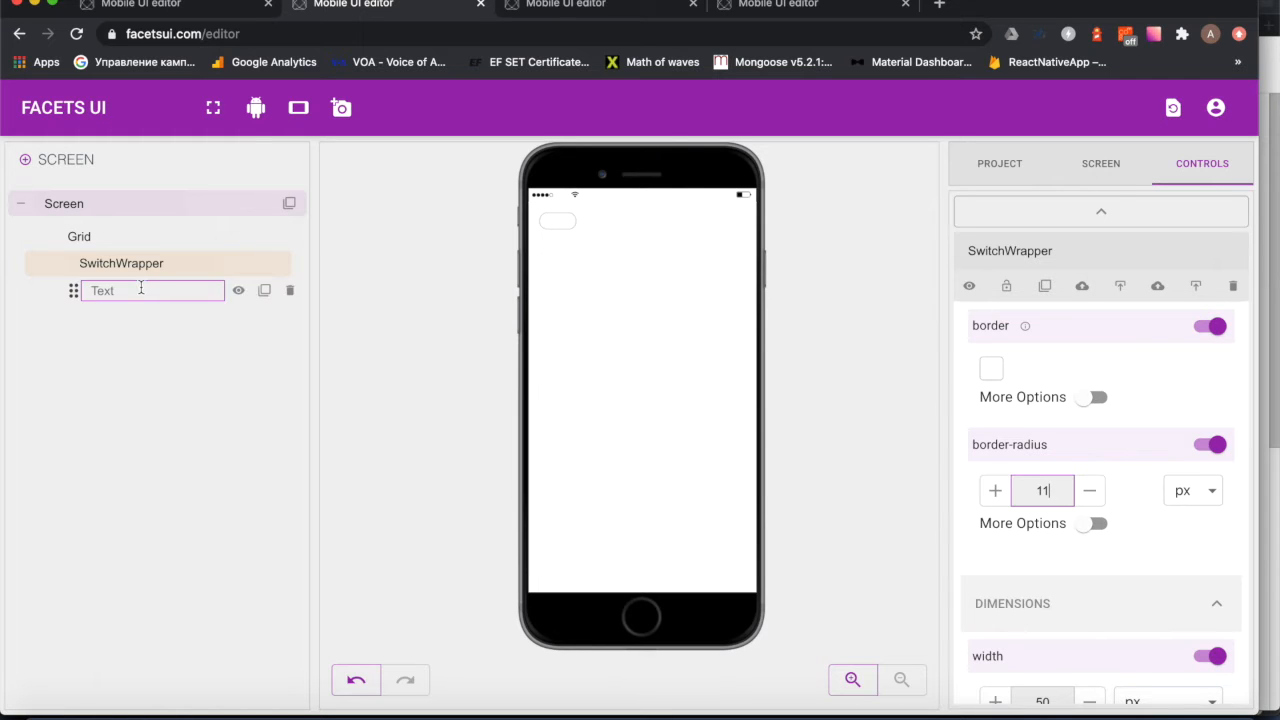
scroll(1092, 521, down, 1)
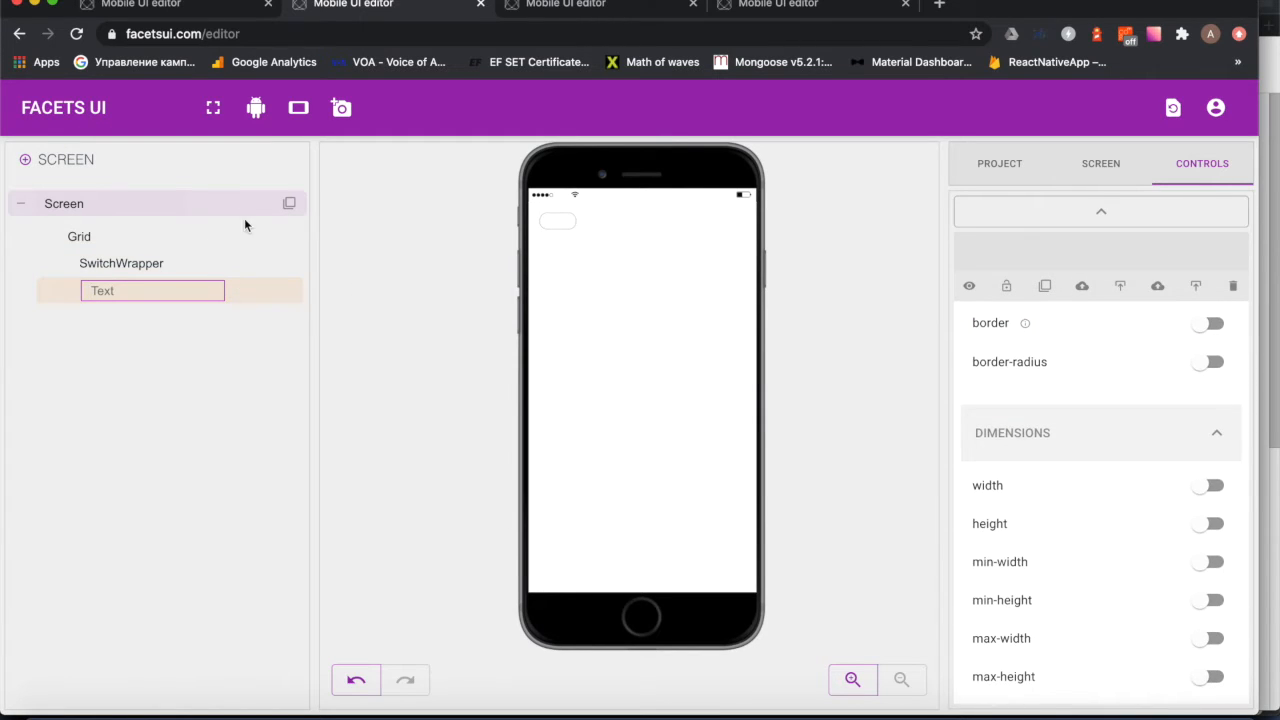
click(114, 262)
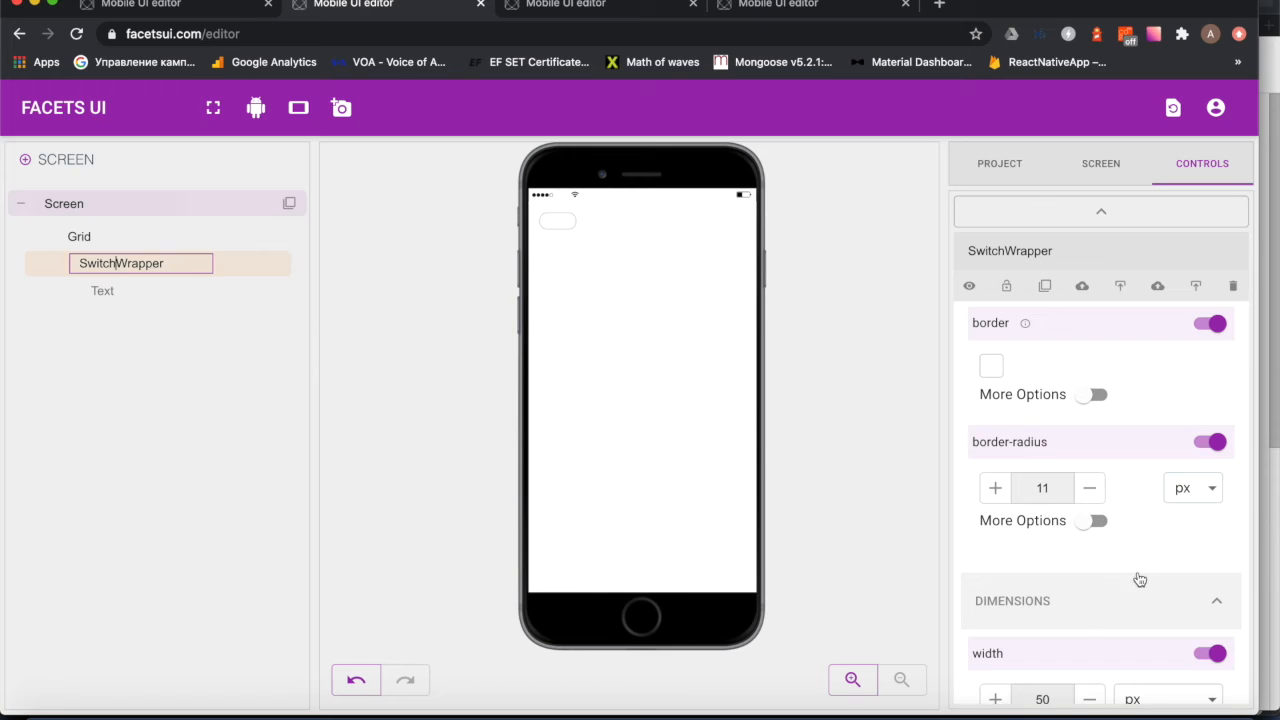
scroll(1140, 579, down, 10)
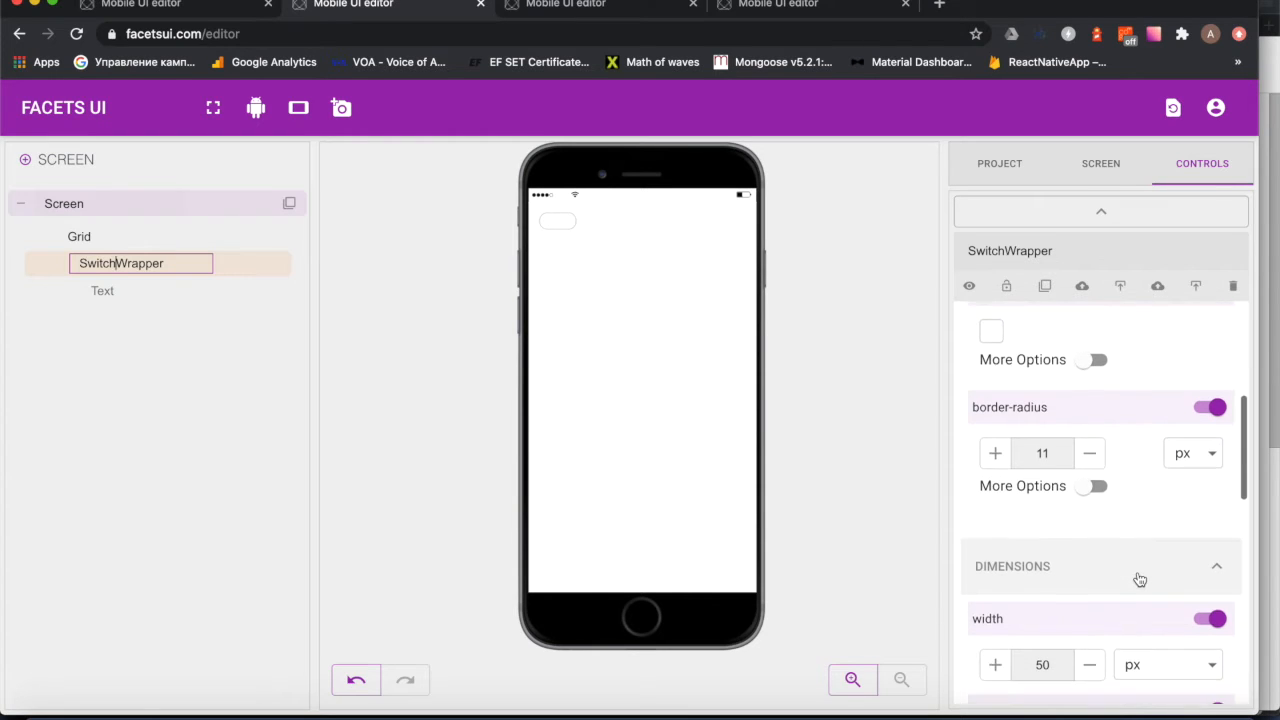
scroll(1138, 580, up, 3)
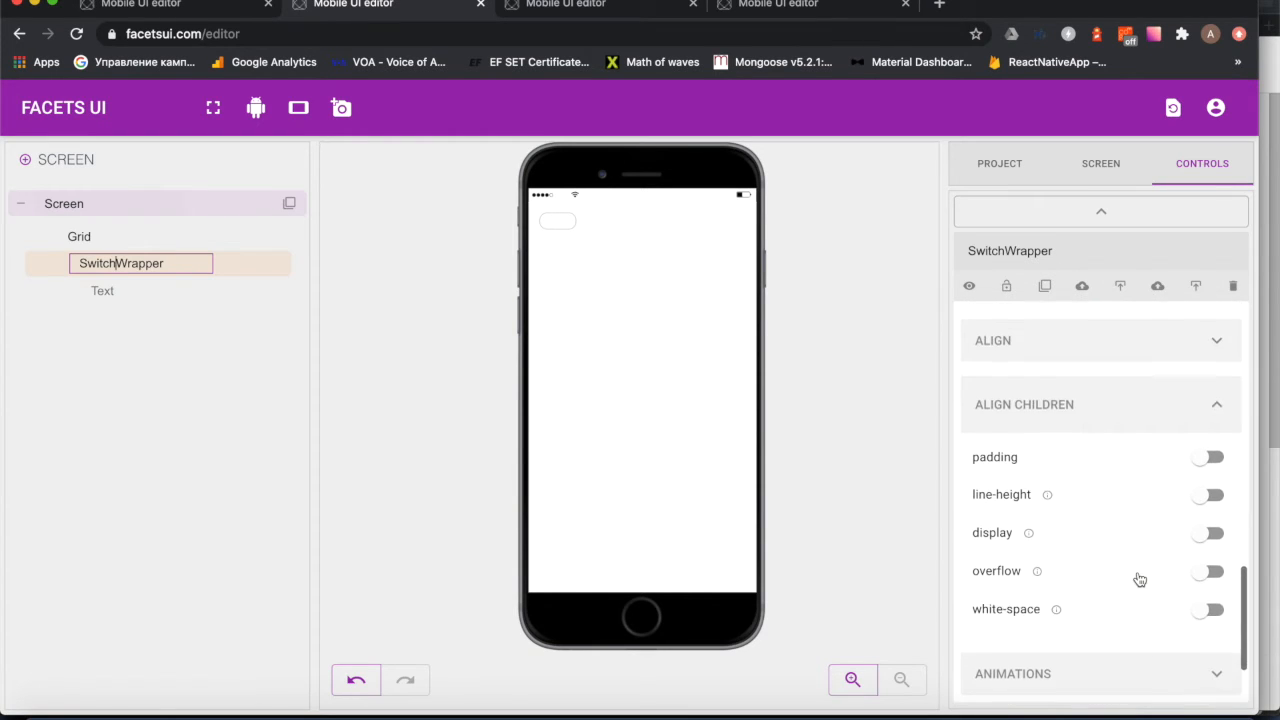
click(1056, 354)
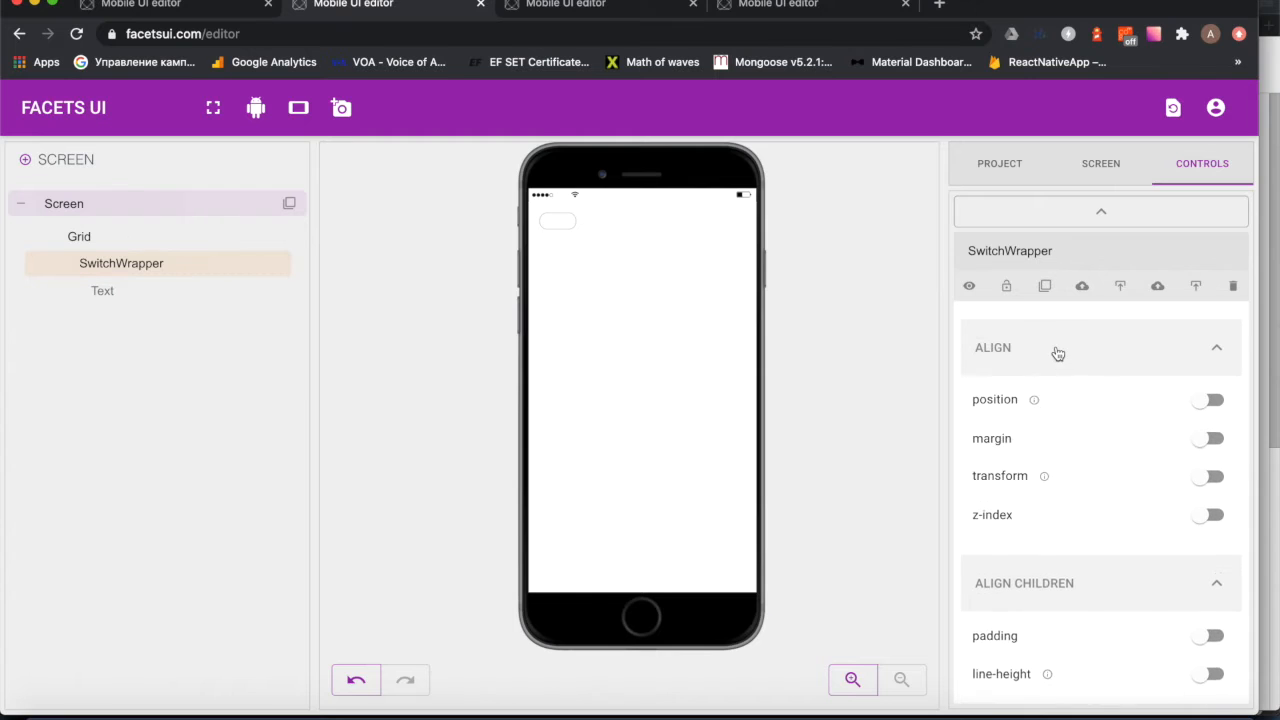
click(1010, 401)
click(1035, 452)
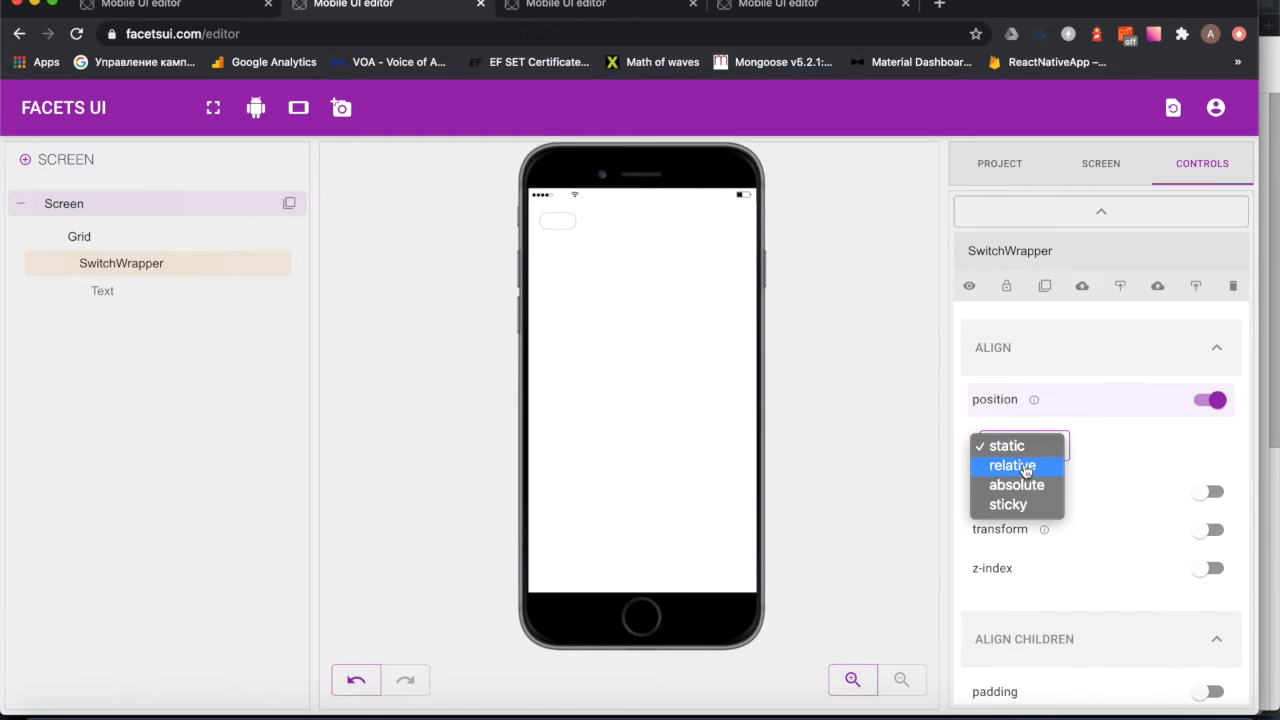
click(1013, 465)
Step: Enable the position property in the Text element's alignment styles, leaving it at static
click(118, 291)
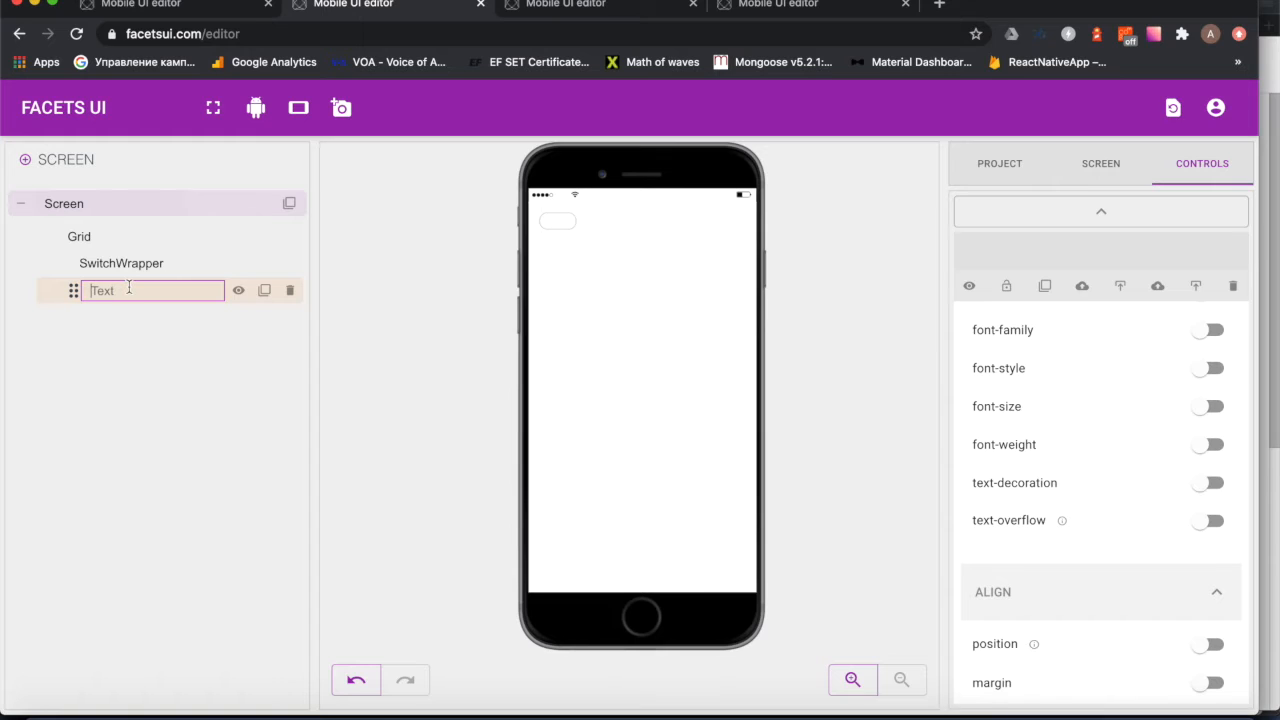
scroll(1096, 590, down, 1)
click(1098, 592)
scroll(1086, 589, down, 3)
click(1059, 446)
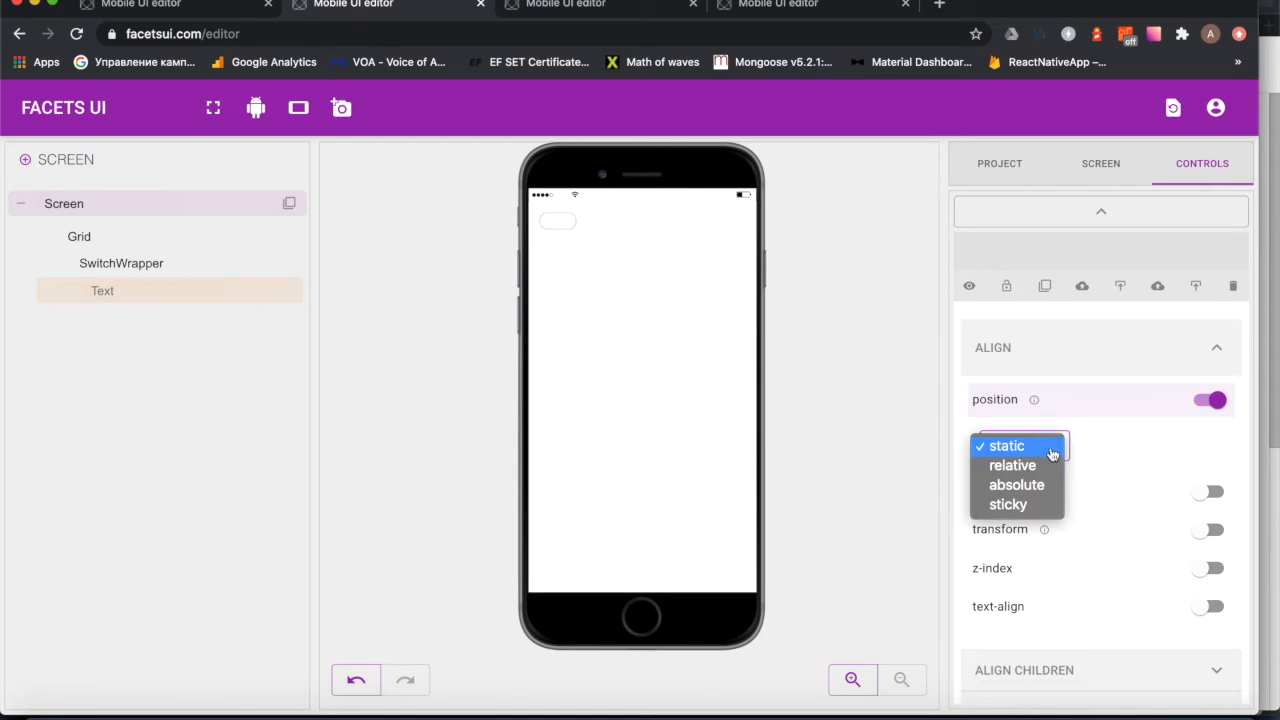
click(1113, 528)
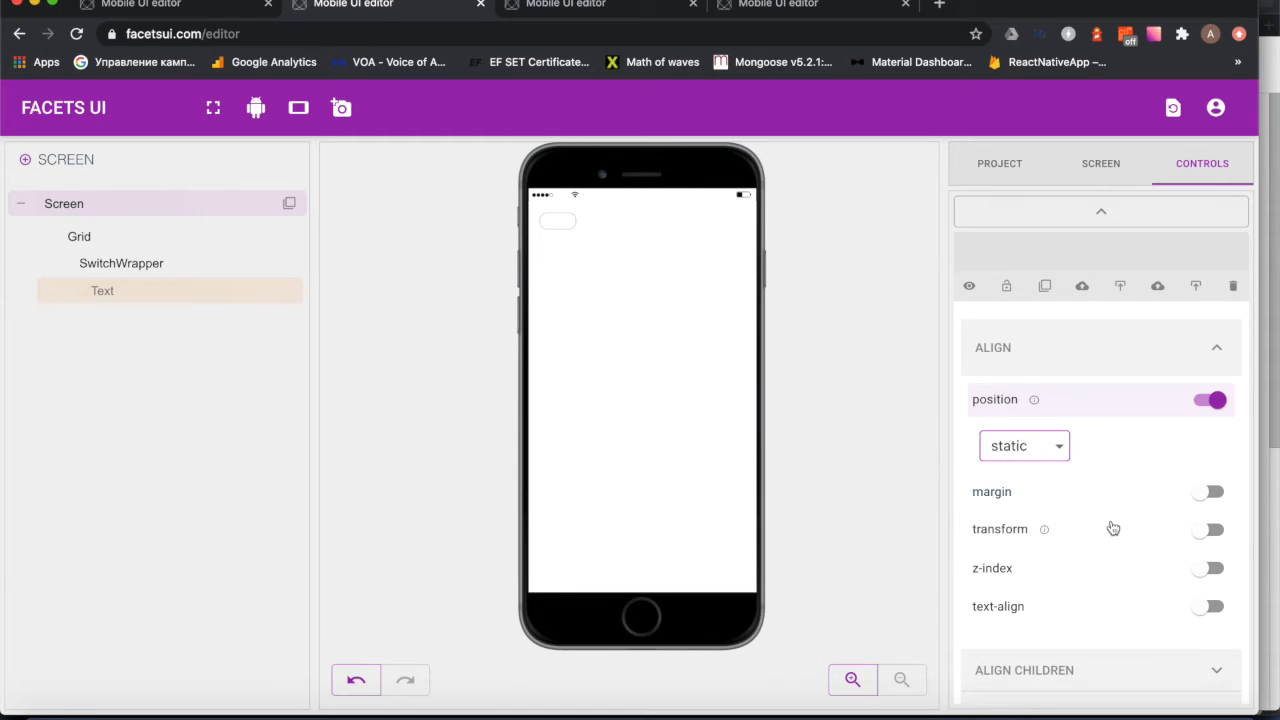
Step: Enable the Text element's width and set it to 20 px
scroll(1113, 528, up, 5)
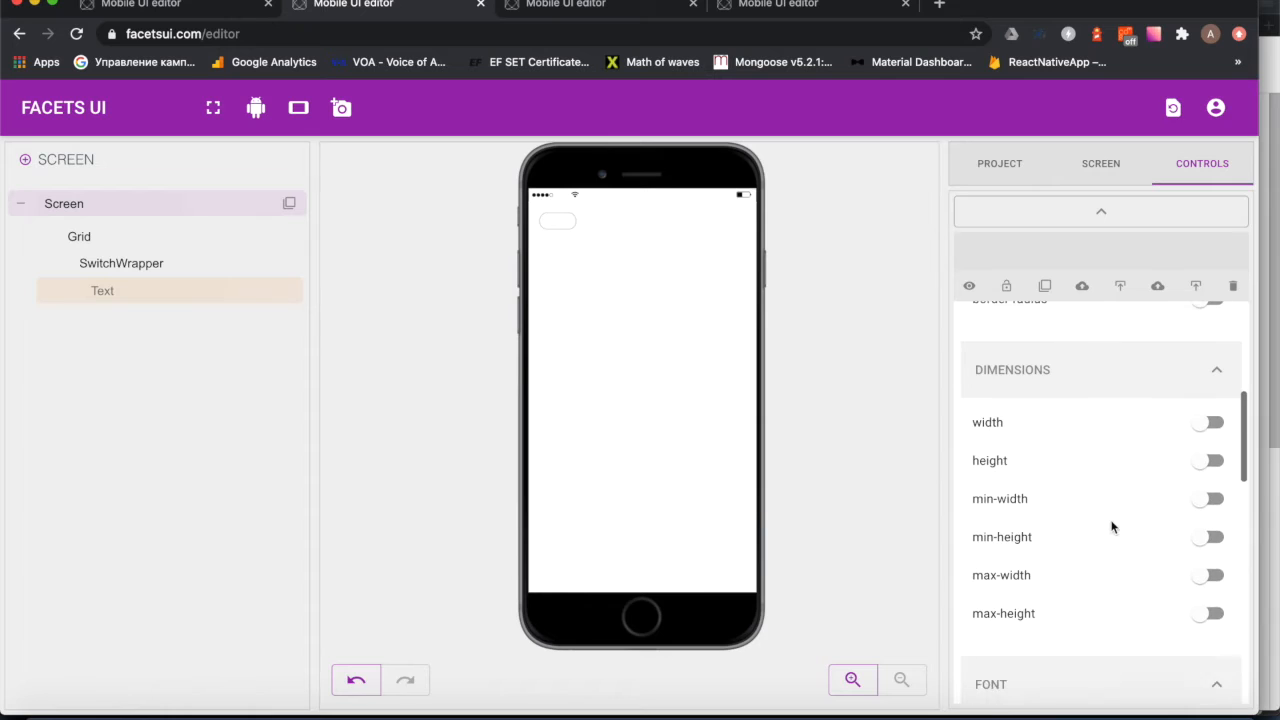
click(1023, 446)
double_click(1042, 485)
key(BackSpace)
text(20)
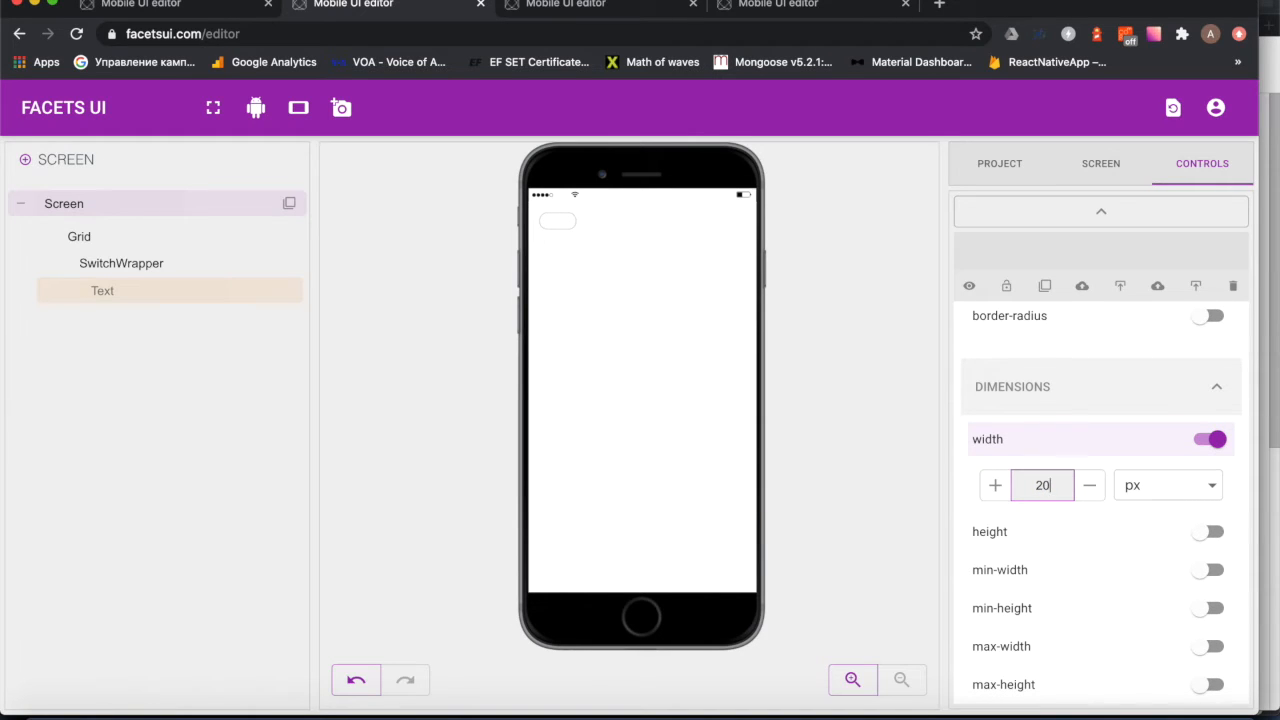
Step: Enable the Text element's height and set it to 20 px
click(1023, 534)
click(1040, 577)
double_click(1039, 575)
key(BackSpace)
text(20)
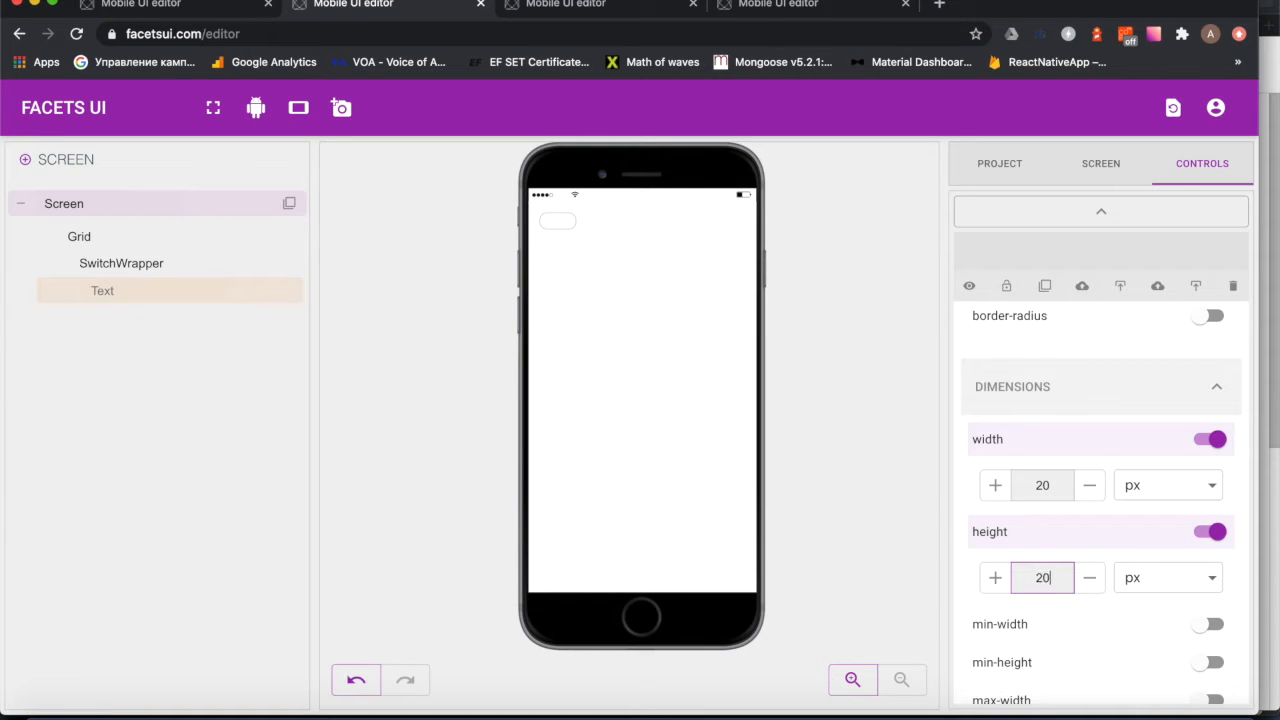
scroll(1052, 418, up, 5)
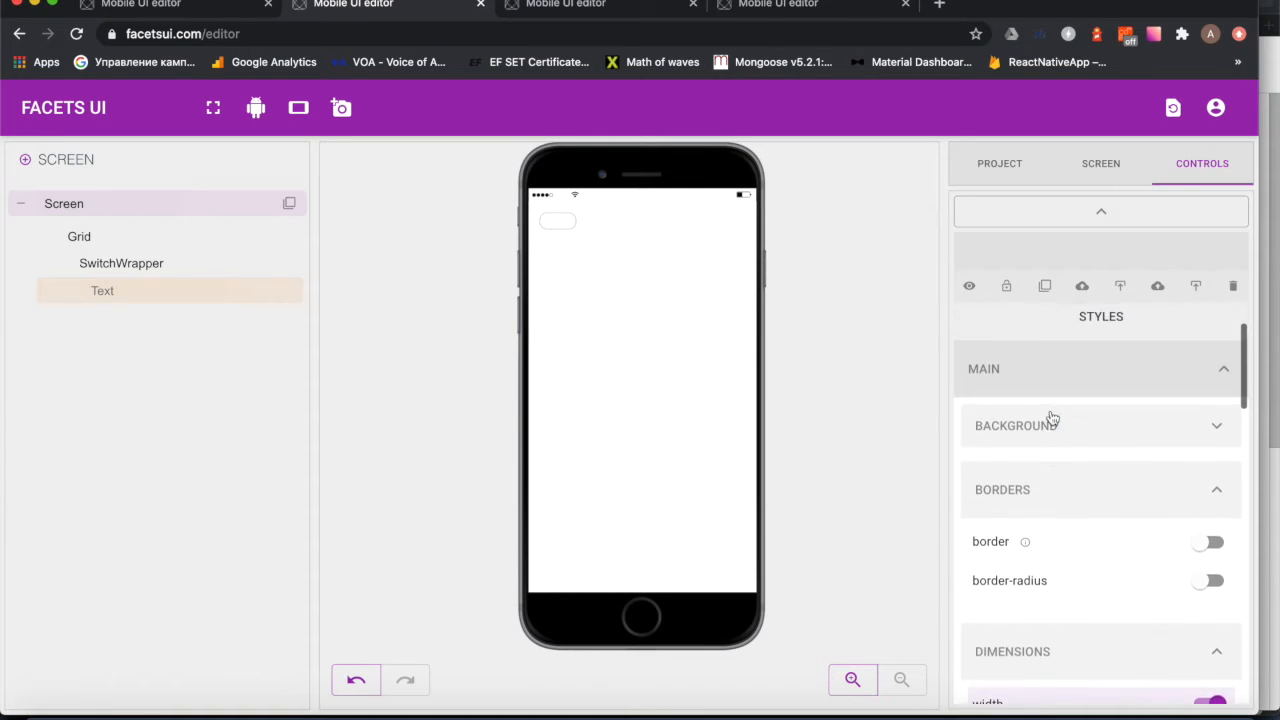
Step: Enable the Text element's background color in its main style and set it to #ccc
click(1053, 480)
scroll(1052, 488, down, 1)
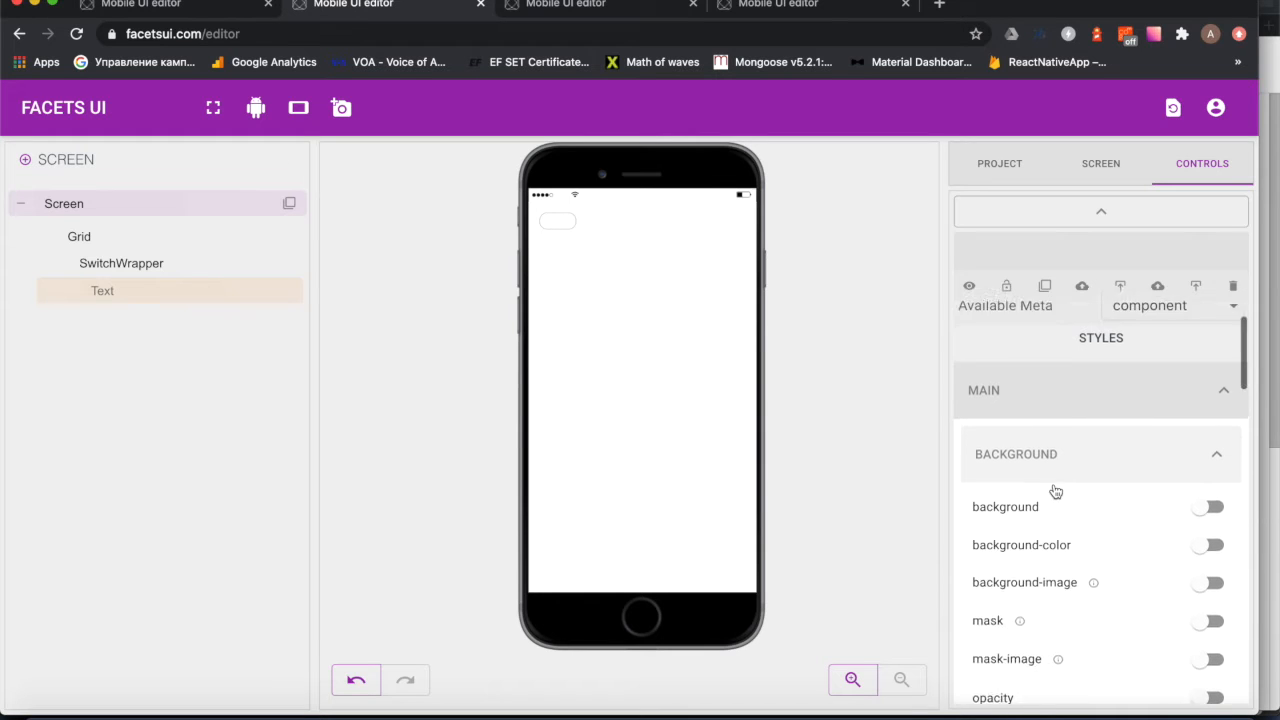
click(1030, 497)
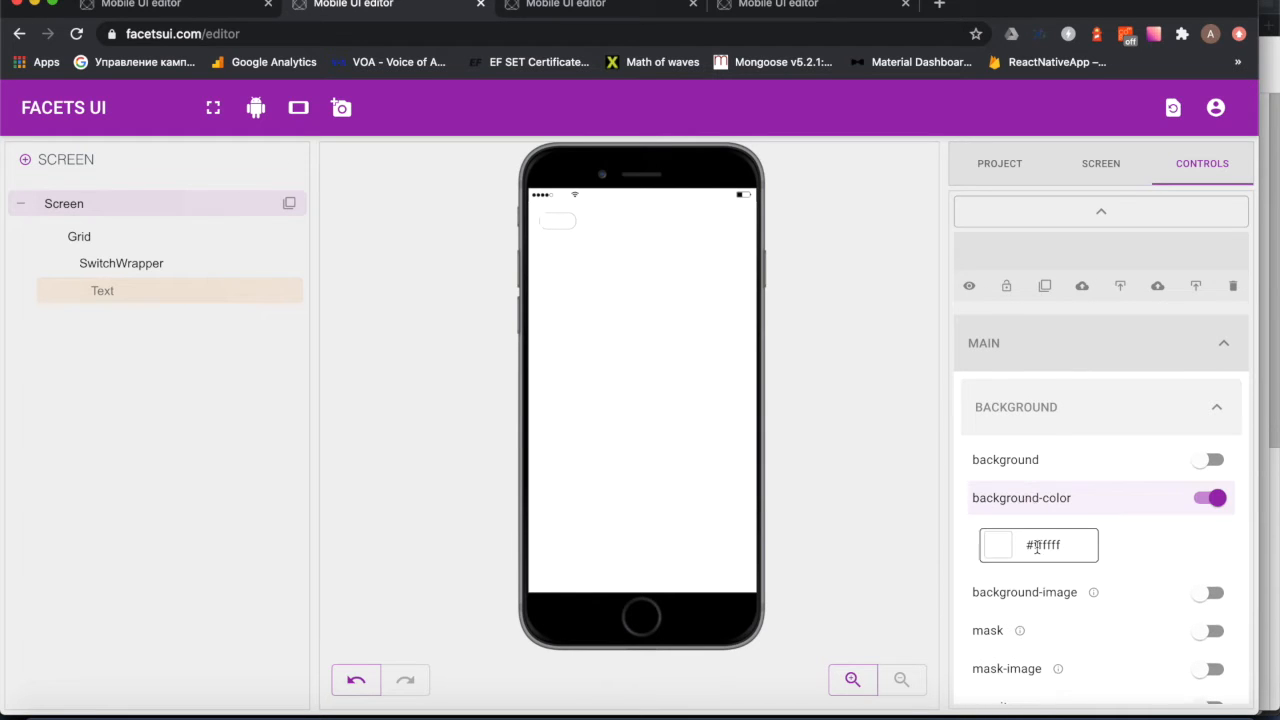
click(1001, 549)
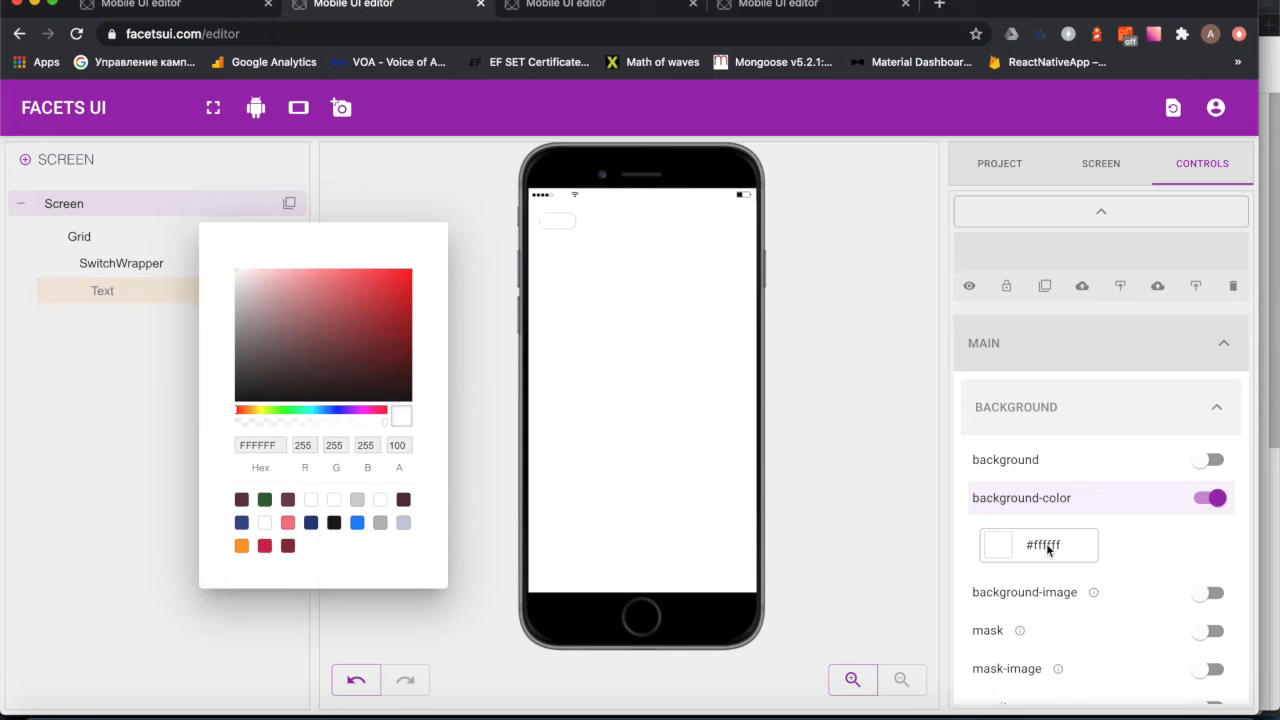
click(1046, 544)
double_click(1046, 544)
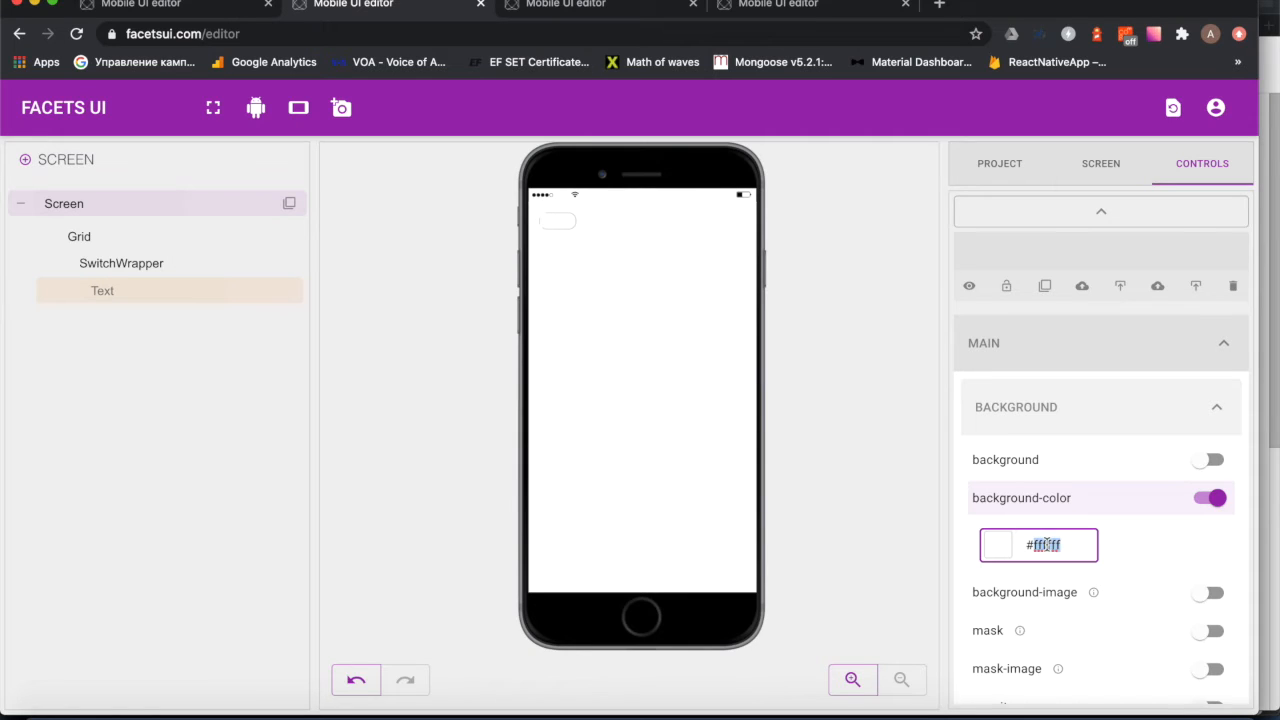
text(ccc)
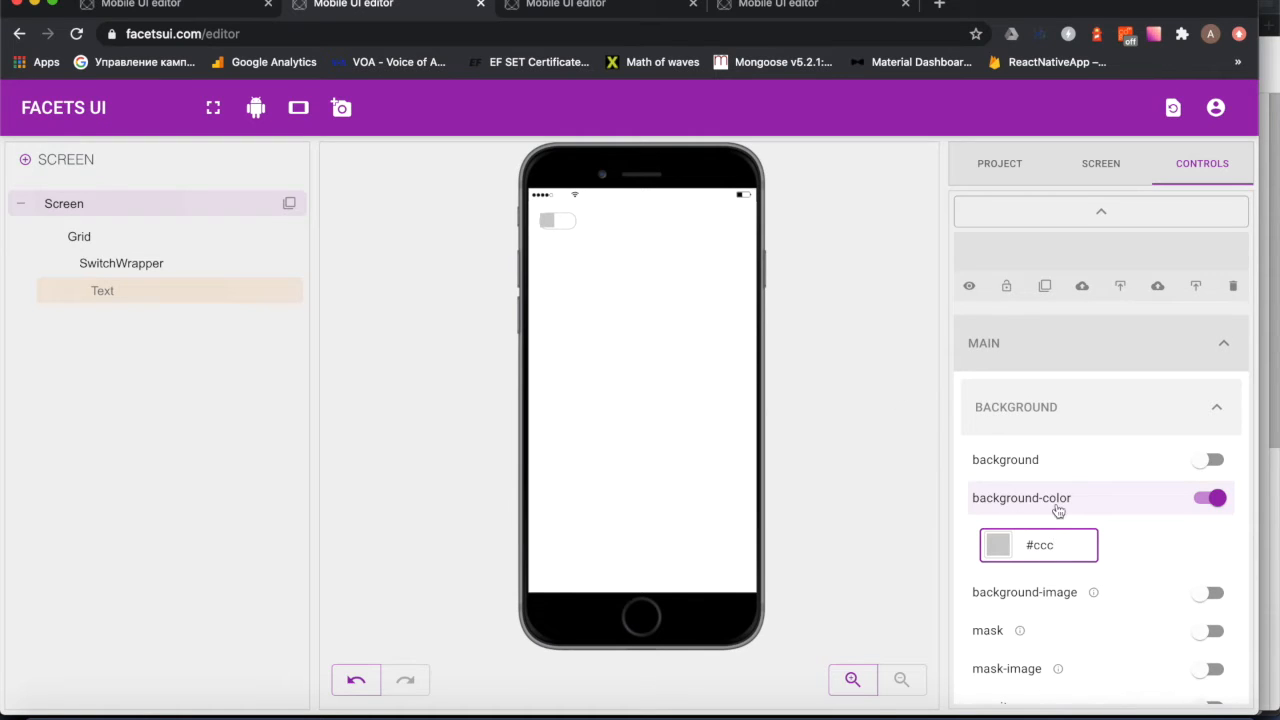
Step: Enable the Text element's border radius and set it to 10 px
scroll(1056, 508, down, 5)
scroll(1056, 503, down, 3)
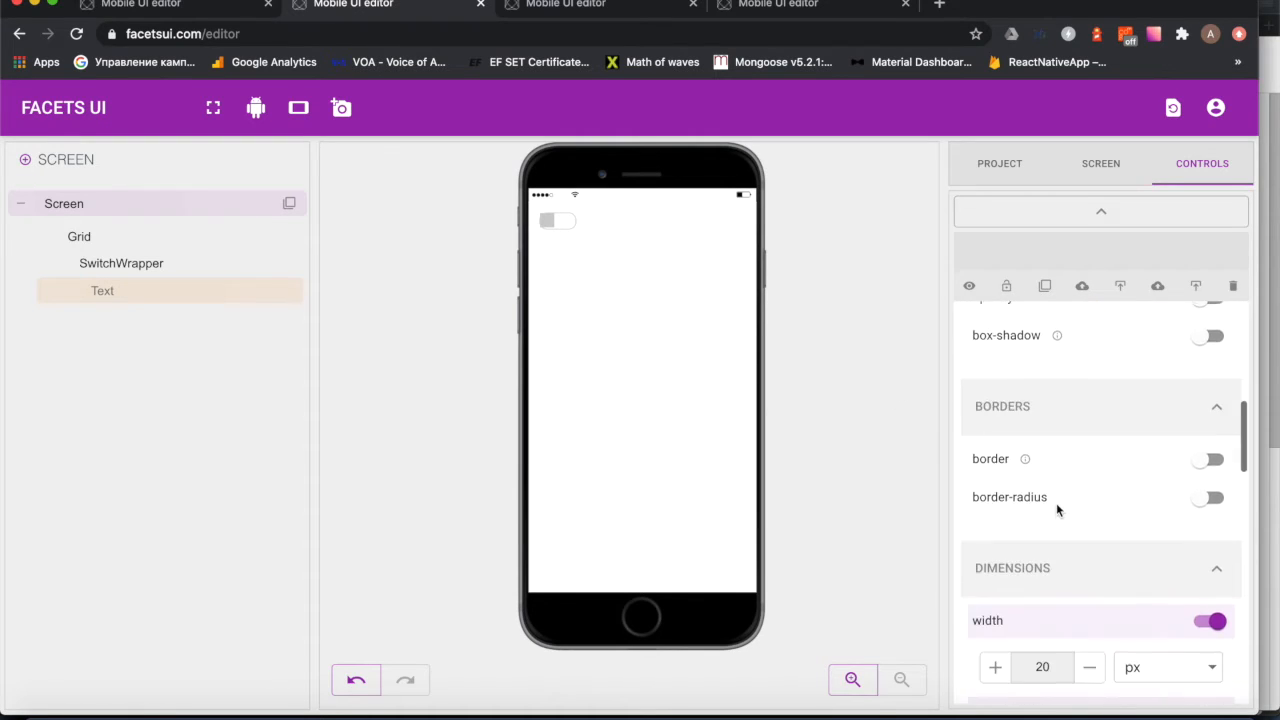
scroll(1056, 503, up, 2)
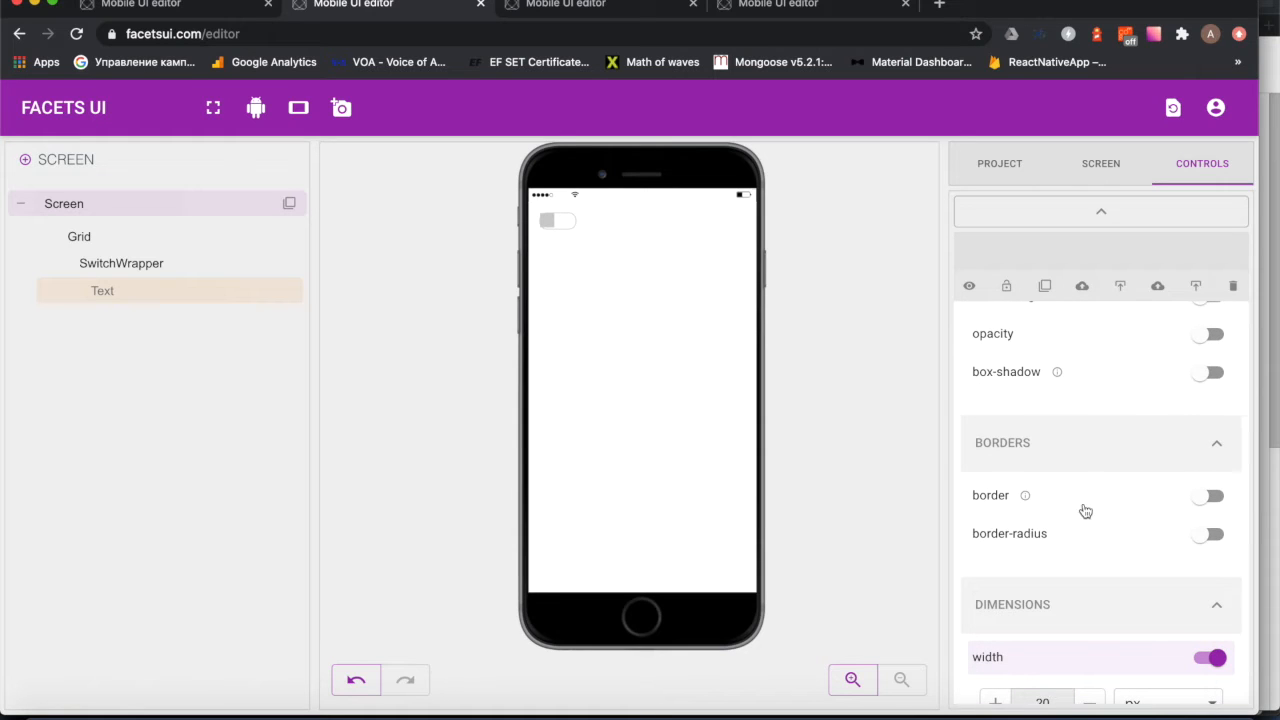
click(1060, 535)
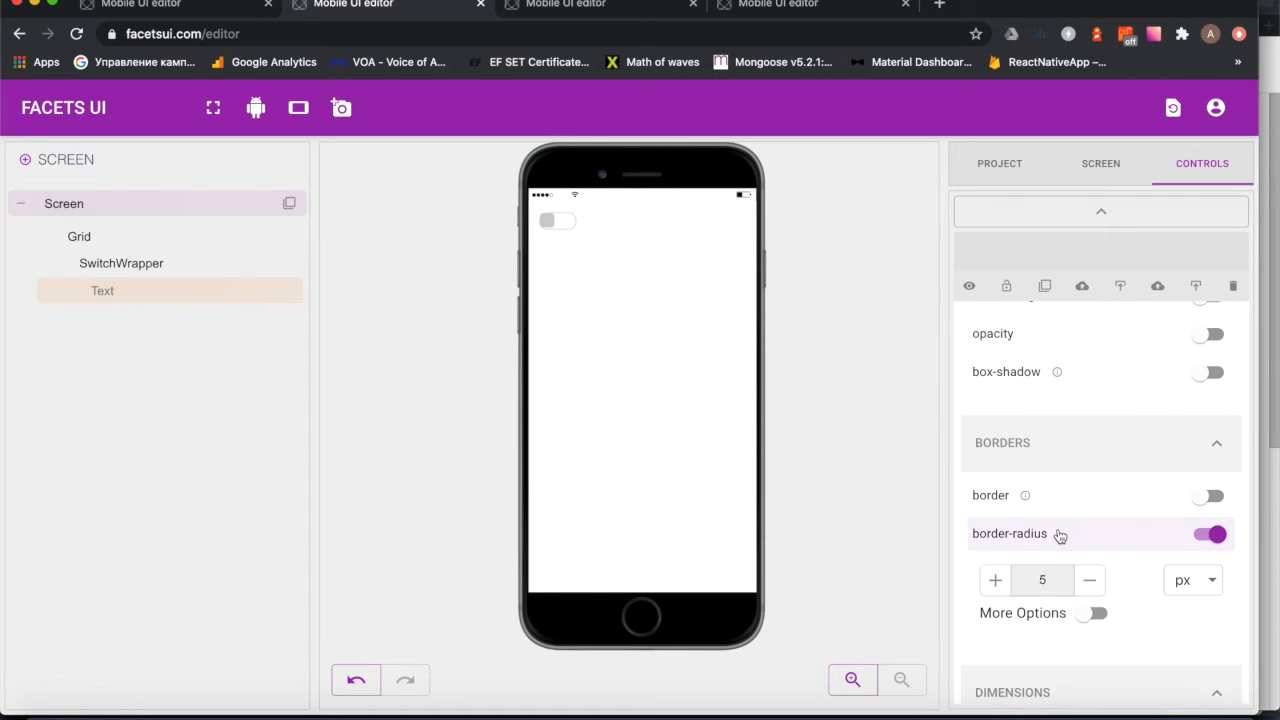
scroll(1057, 520, down, 3)
click(1041, 416)
text(10)
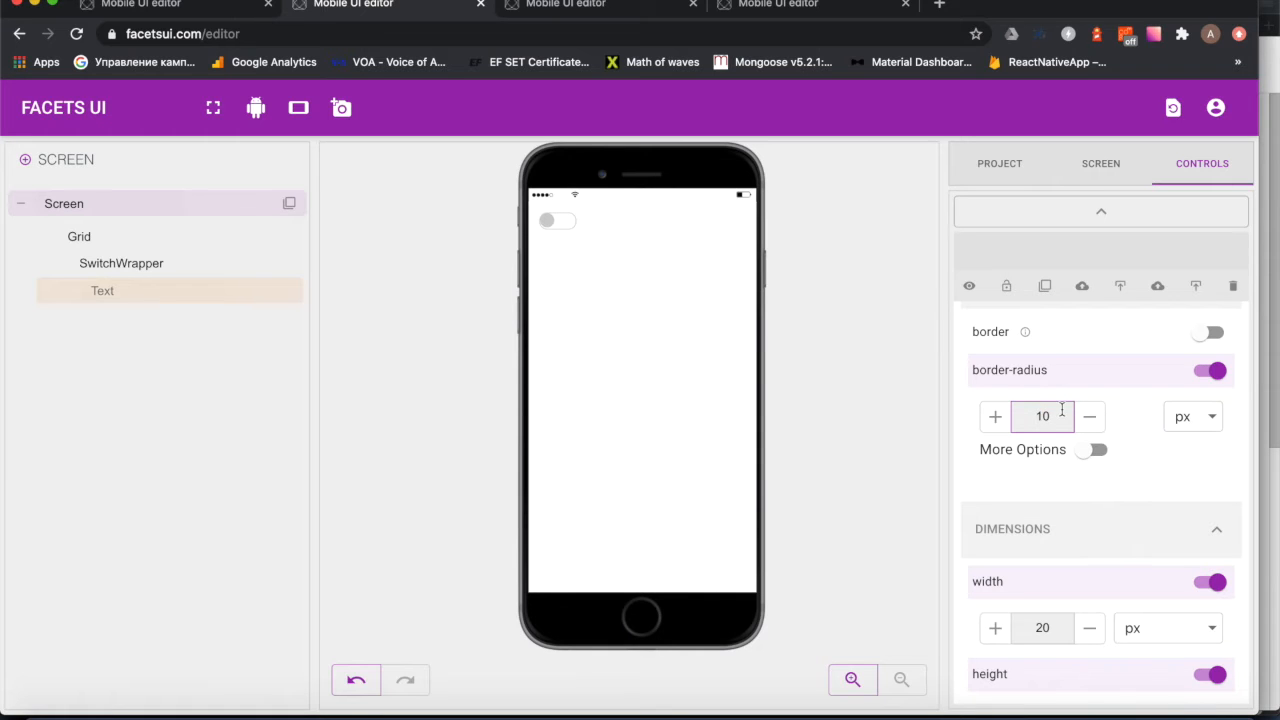
Step: Enable the Text element's top and left offsets and set each to 1 px
scroll(1062, 412, down, 10)
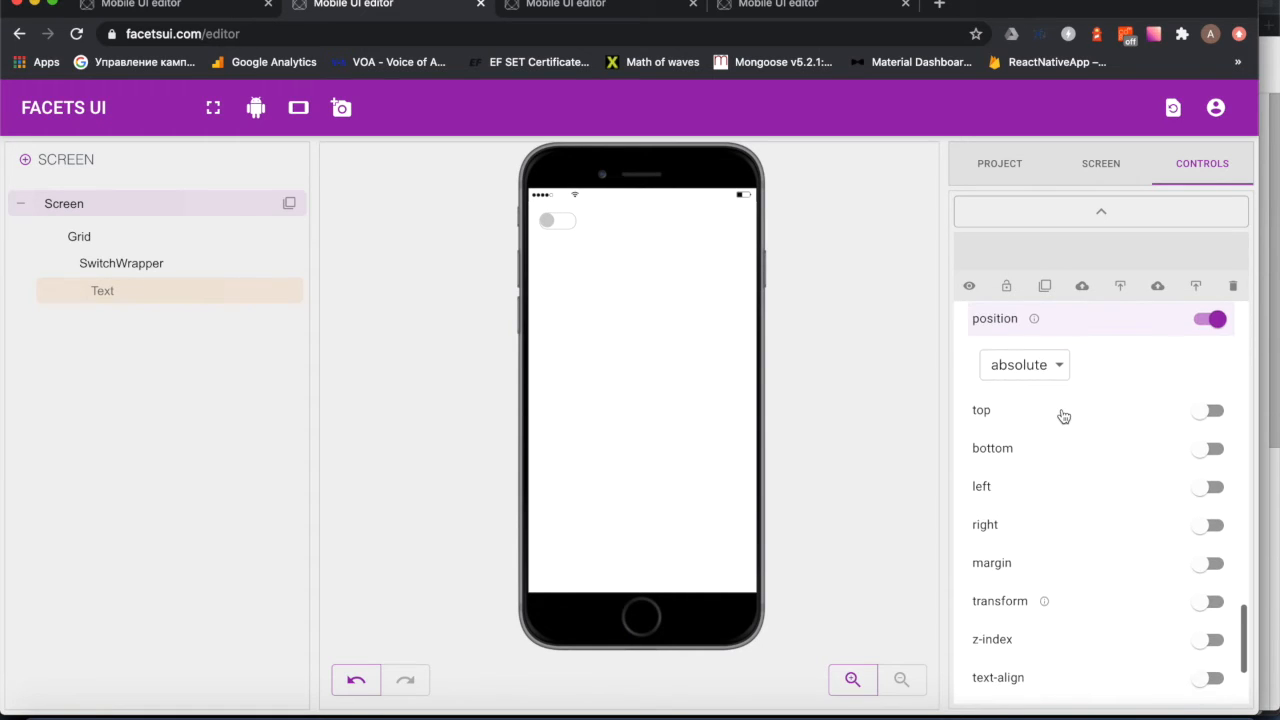
click(1016, 412)
click(996, 460)
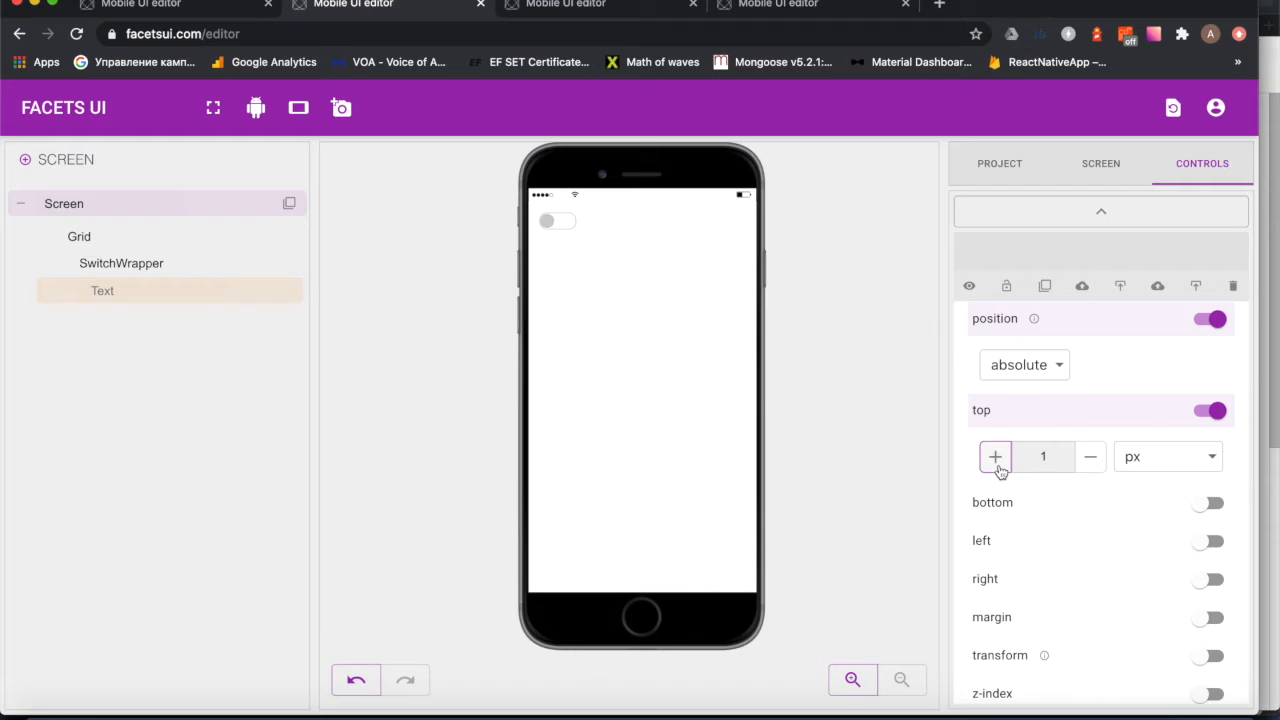
click(988, 548)
click(995, 587)
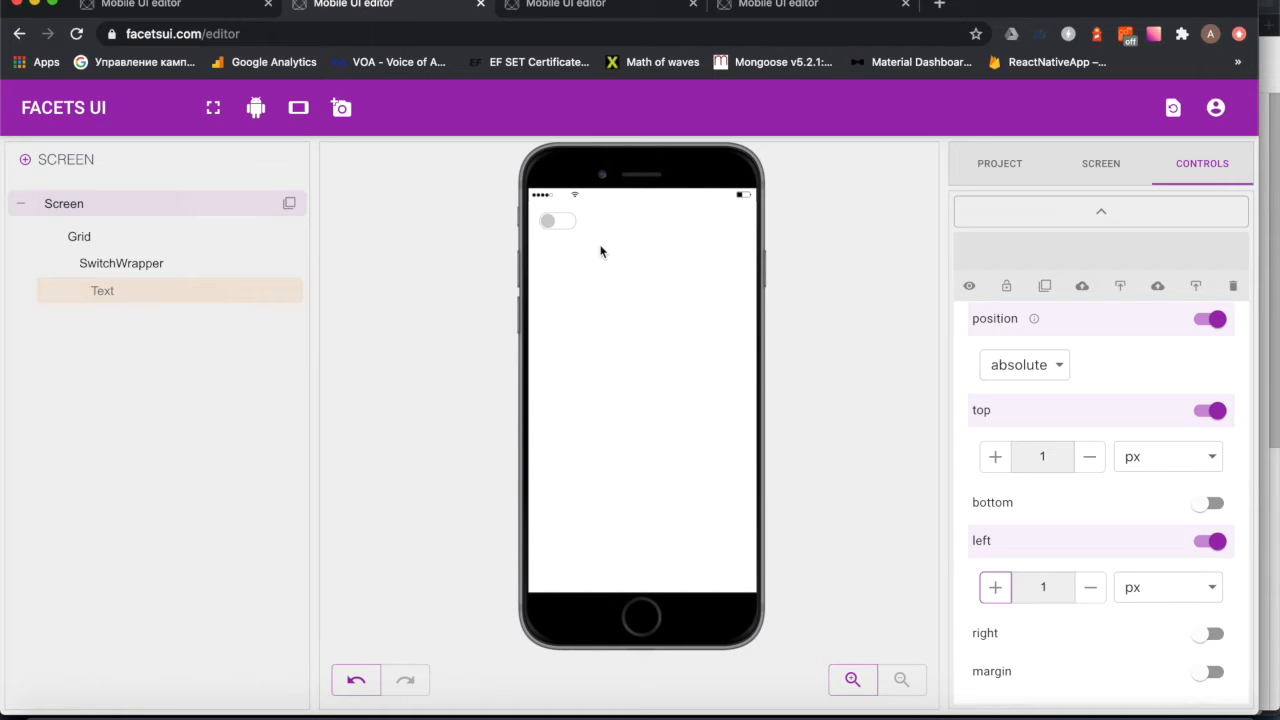
Step: Add a new style to the Text element, name it SwitchActive and expand its properties
scroll(1158, 421, up, 1)
scroll(1158, 421, up, 15)
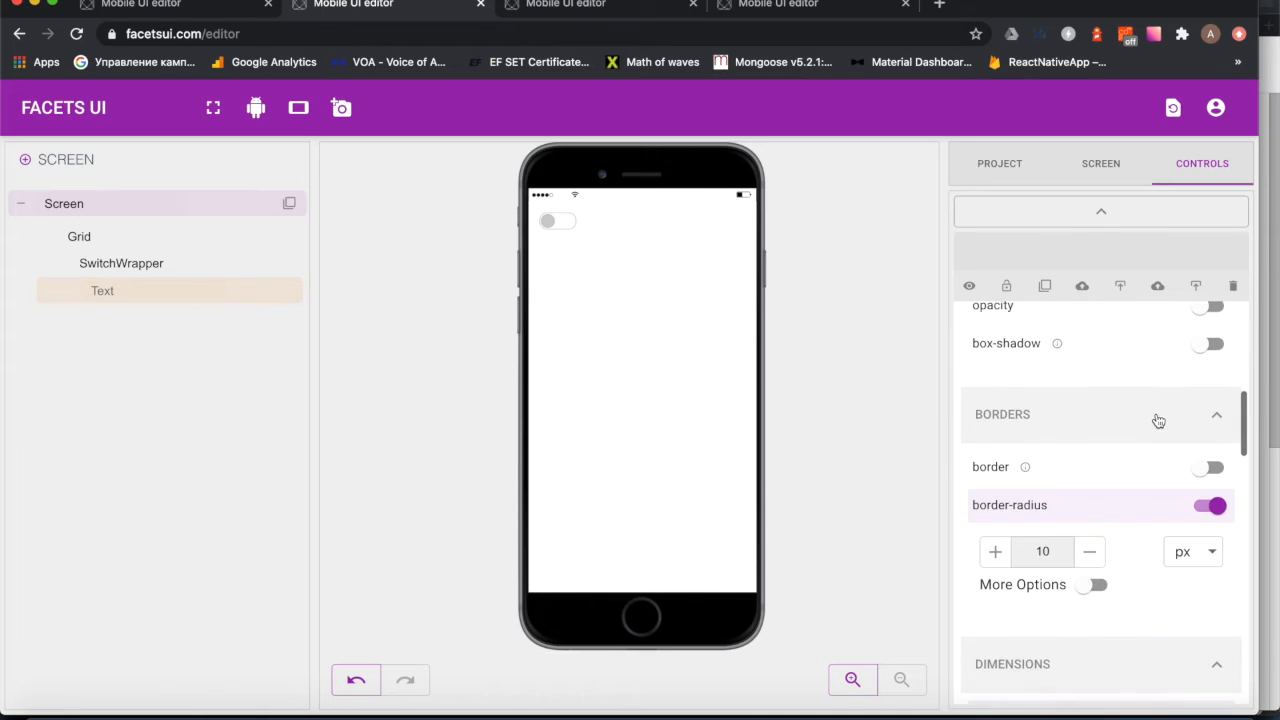
scroll(1158, 421, up, 5)
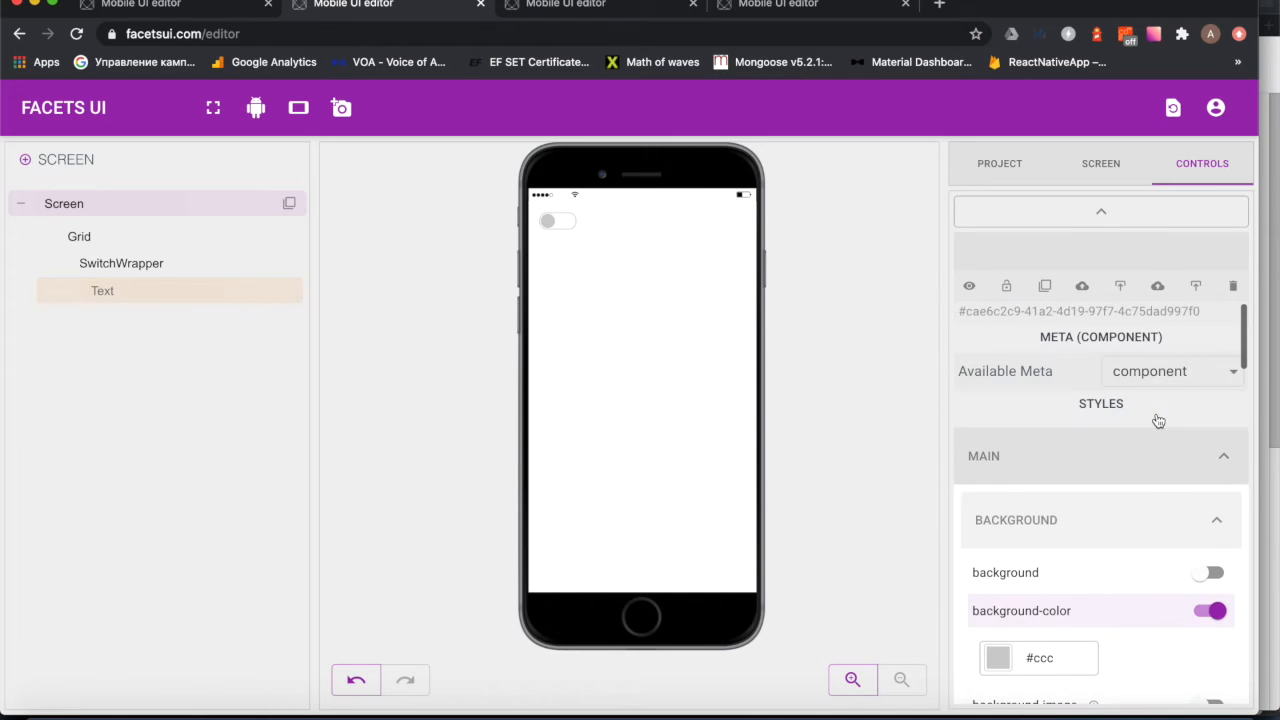
click(1175, 477)
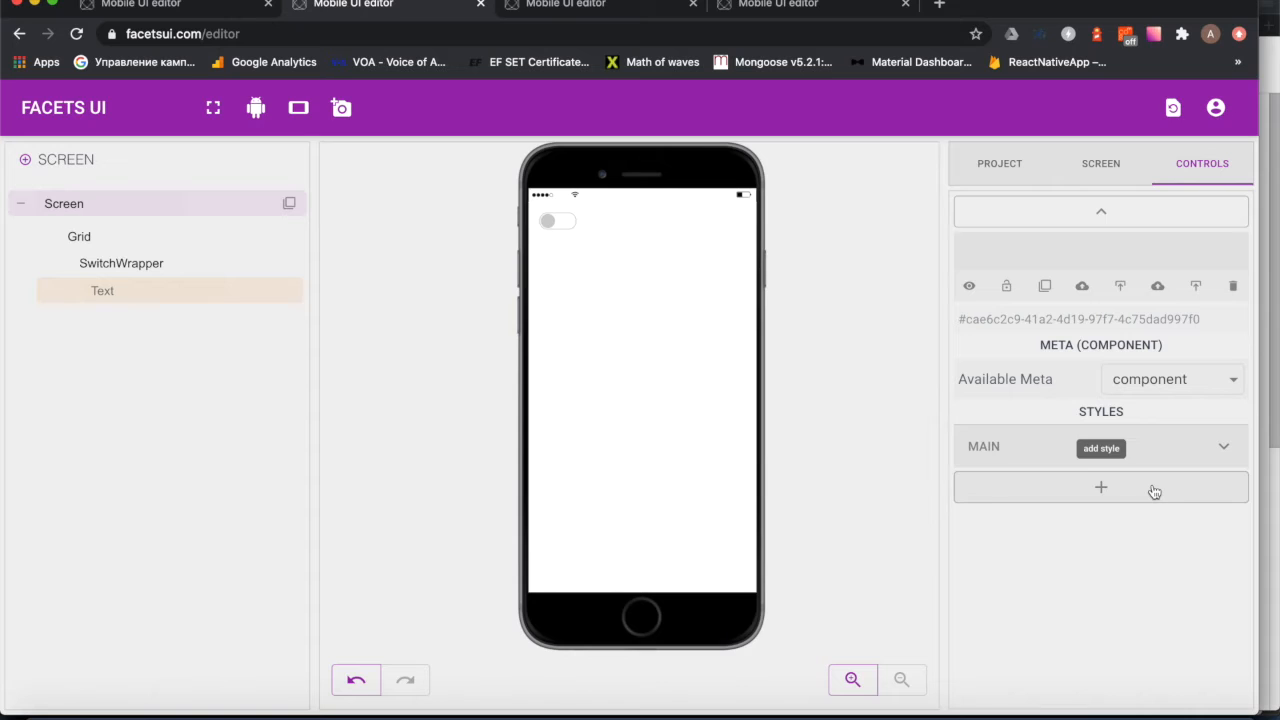
click(1153, 489)
click(1048, 492)
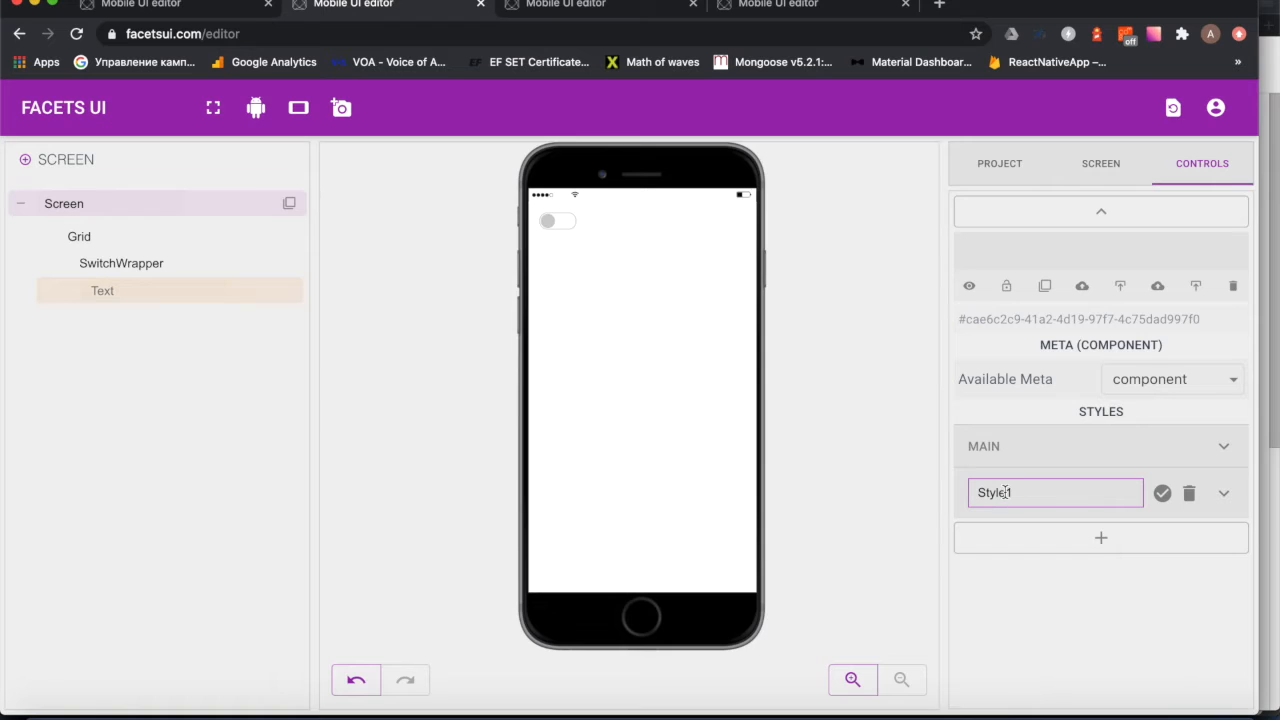
click(1005, 492)
click(978, 494)
key(super+a)
text(SwitchActive)
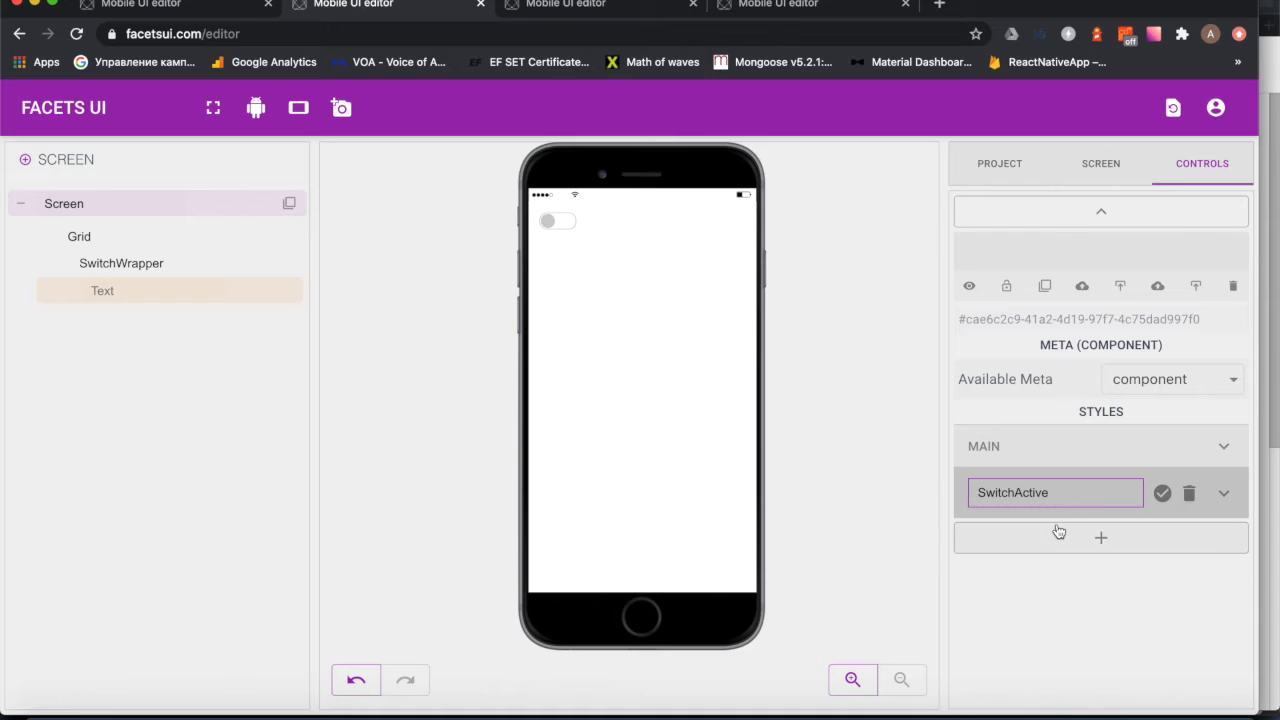
key(Return)
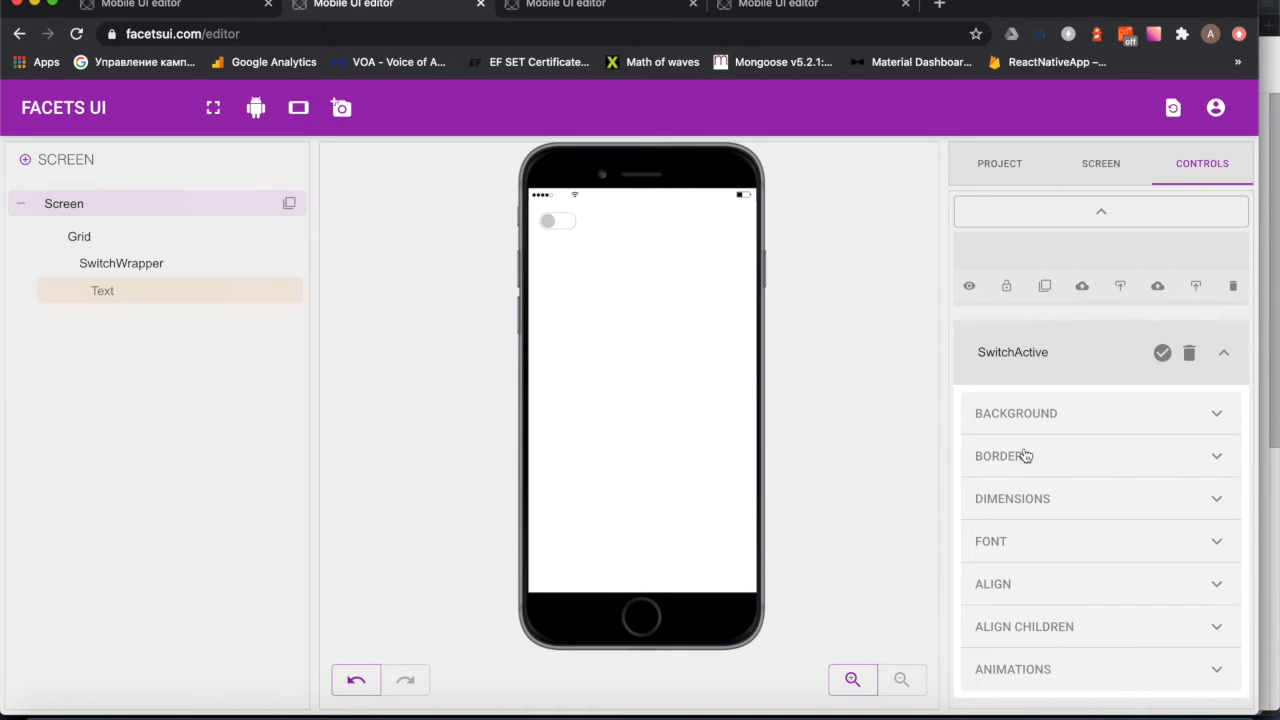
Step: Add a new style to the SwitchWrapper grid, name it SwitchWrapperActive and expand its properties
double_click(181, 264)
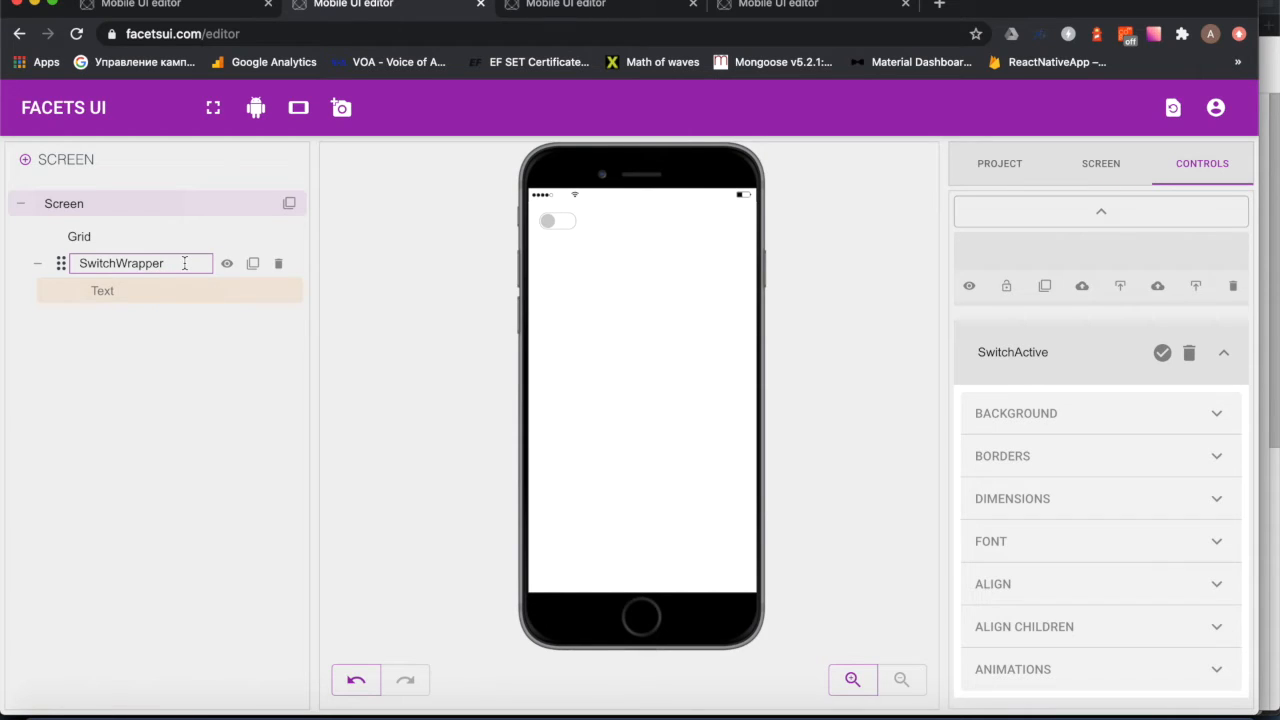
click(184, 263)
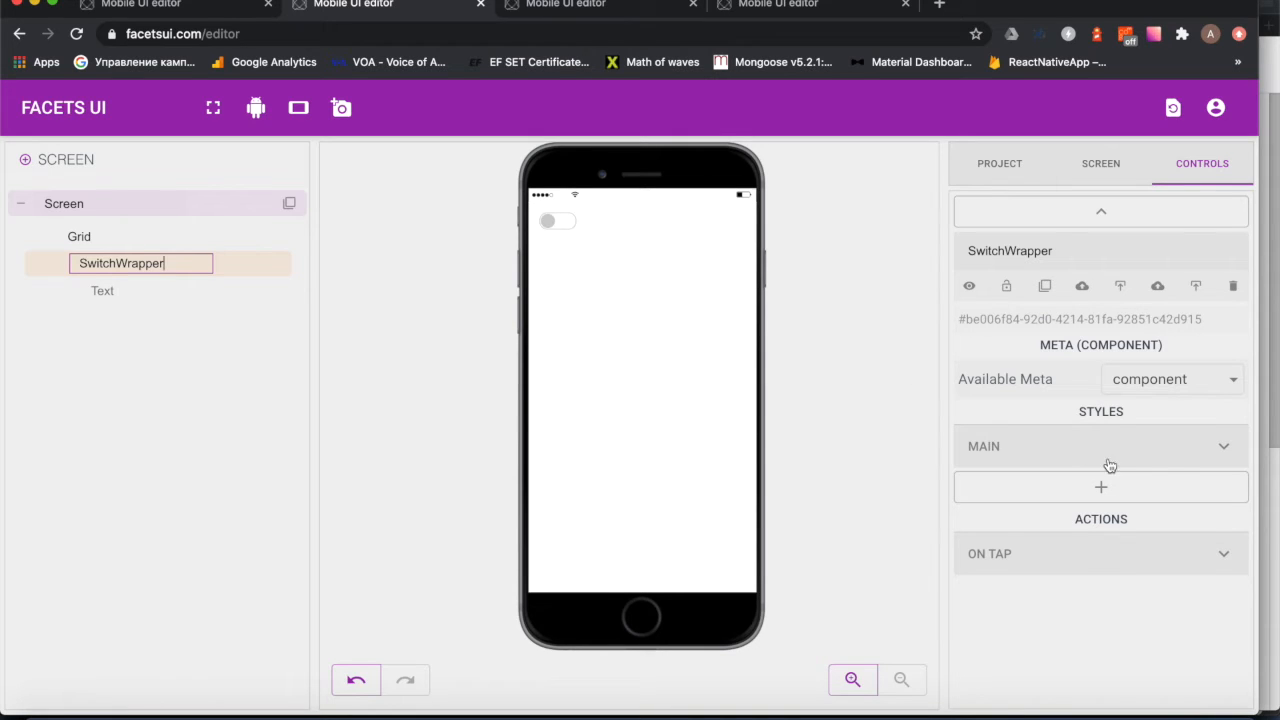
click(1125, 487)
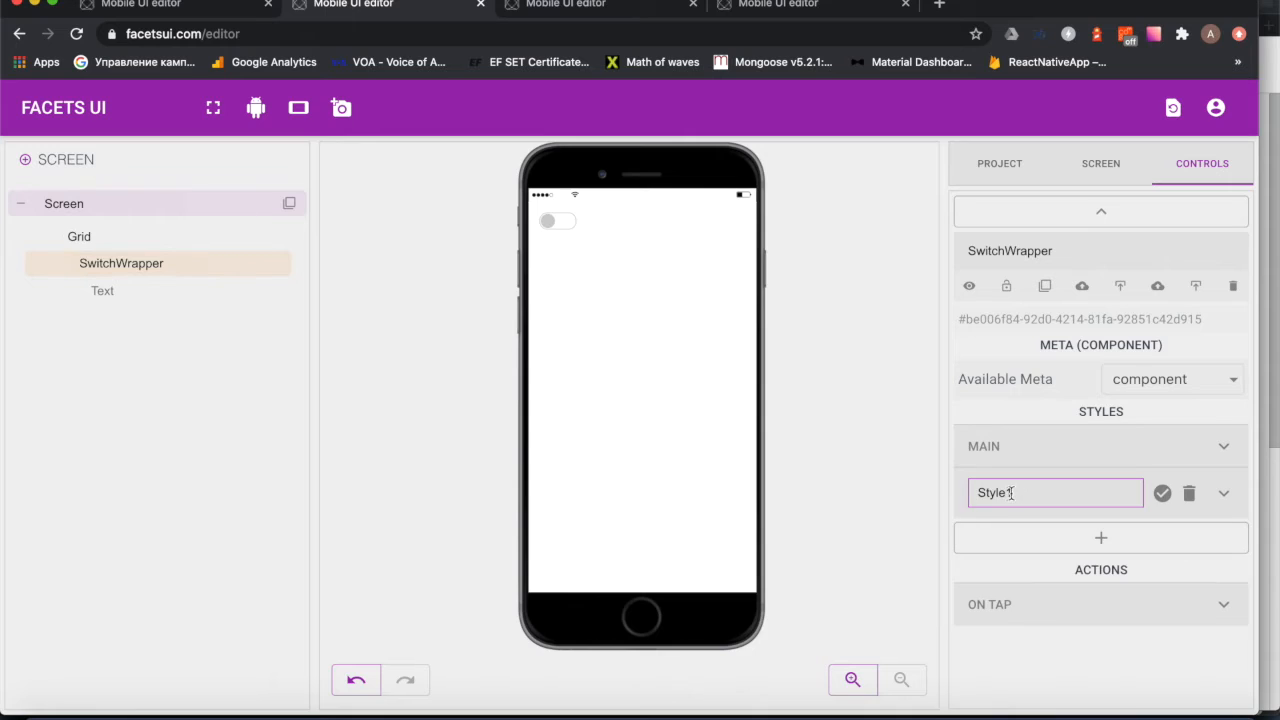
double_click(1005, 492)
text(SwitchWrapperActive)
click(1224, 492)
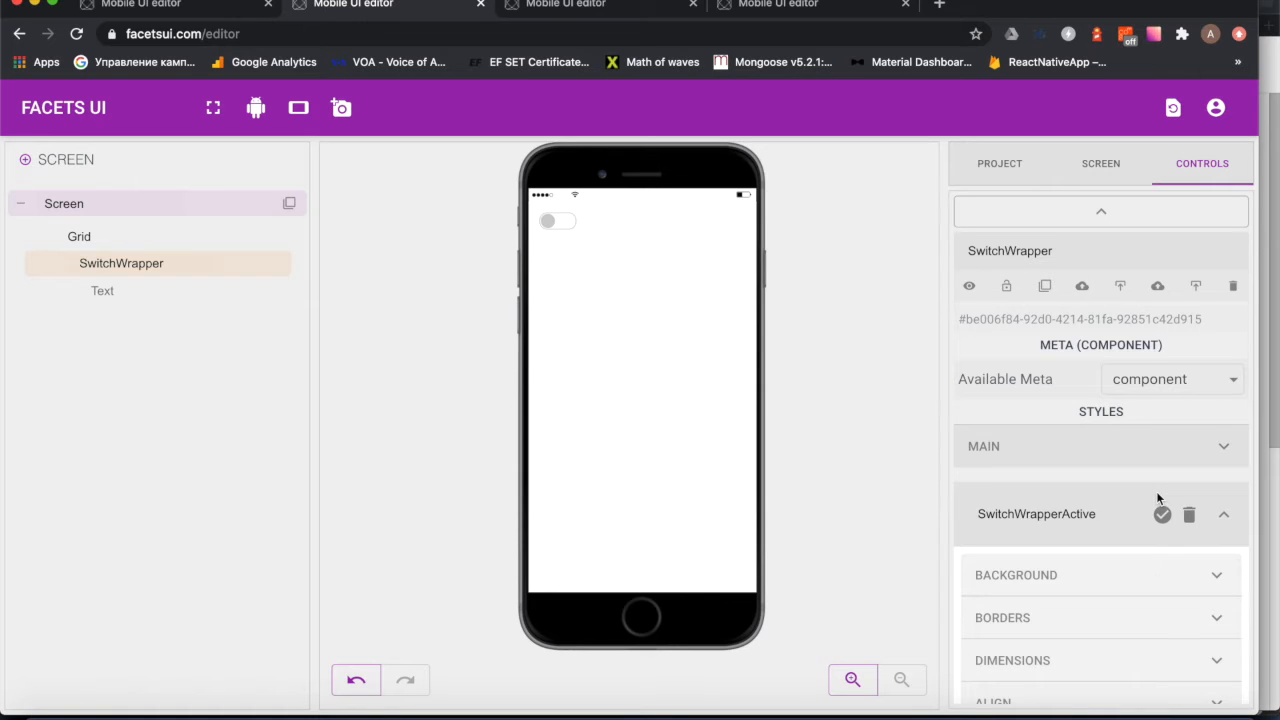
Step: Switch the SwitchWrapper grid to its SwitchWrapperActive style
scroll(1157, 495, down, 3)
scroll(1157, 495, up, 2)
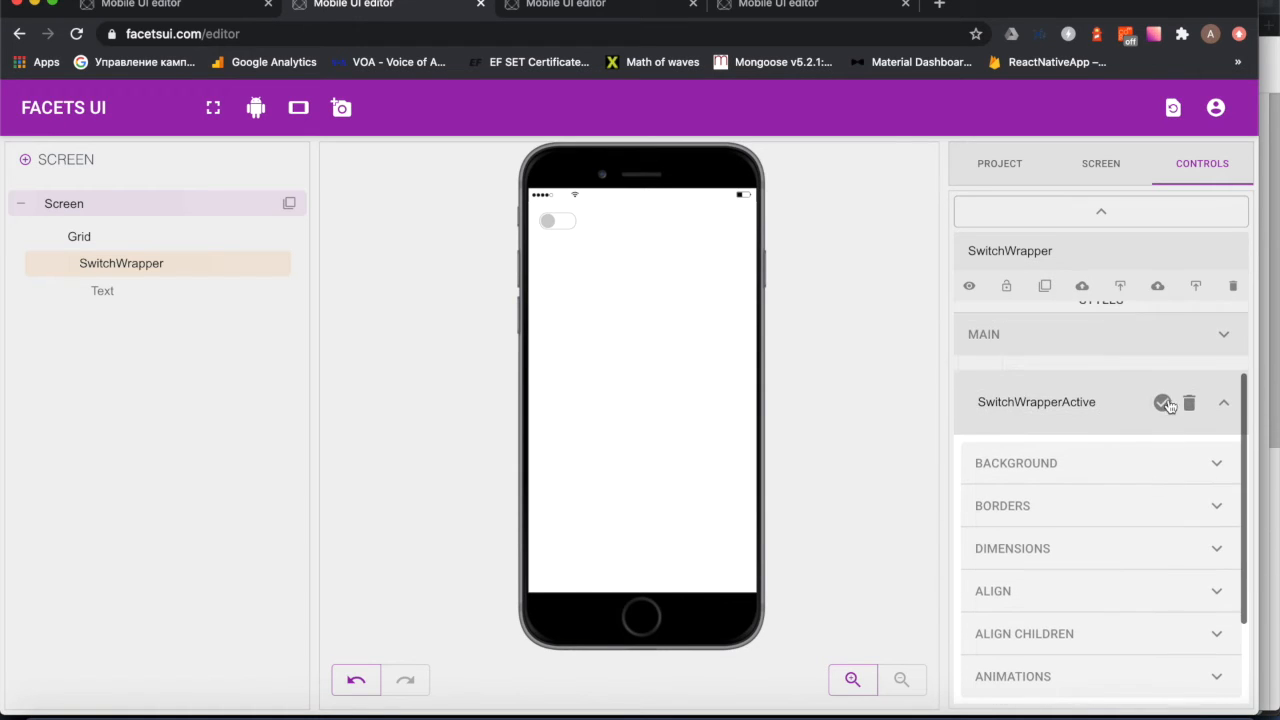
click(1166, 402)
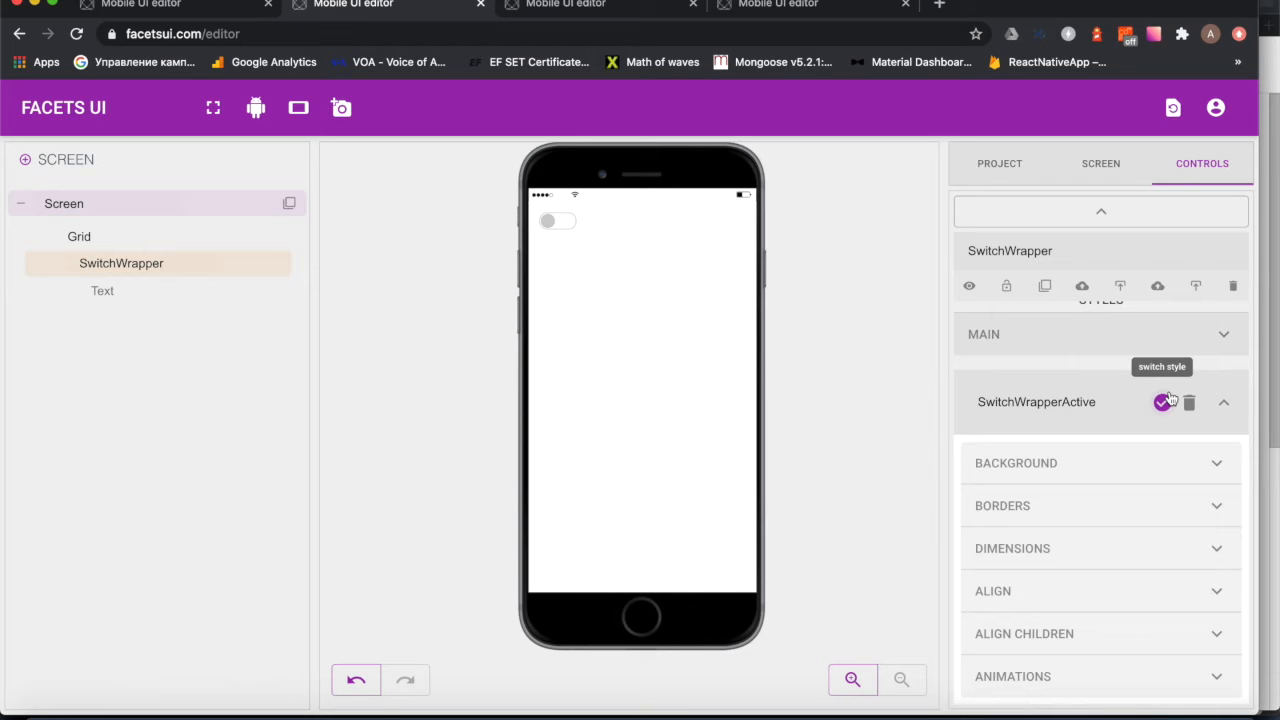
Step: Set the border color of the SwitchWrapperActive style to green 23F507 at 100 percent opacity
click(1074, 515)
scroll(1075, 515, down, 2)
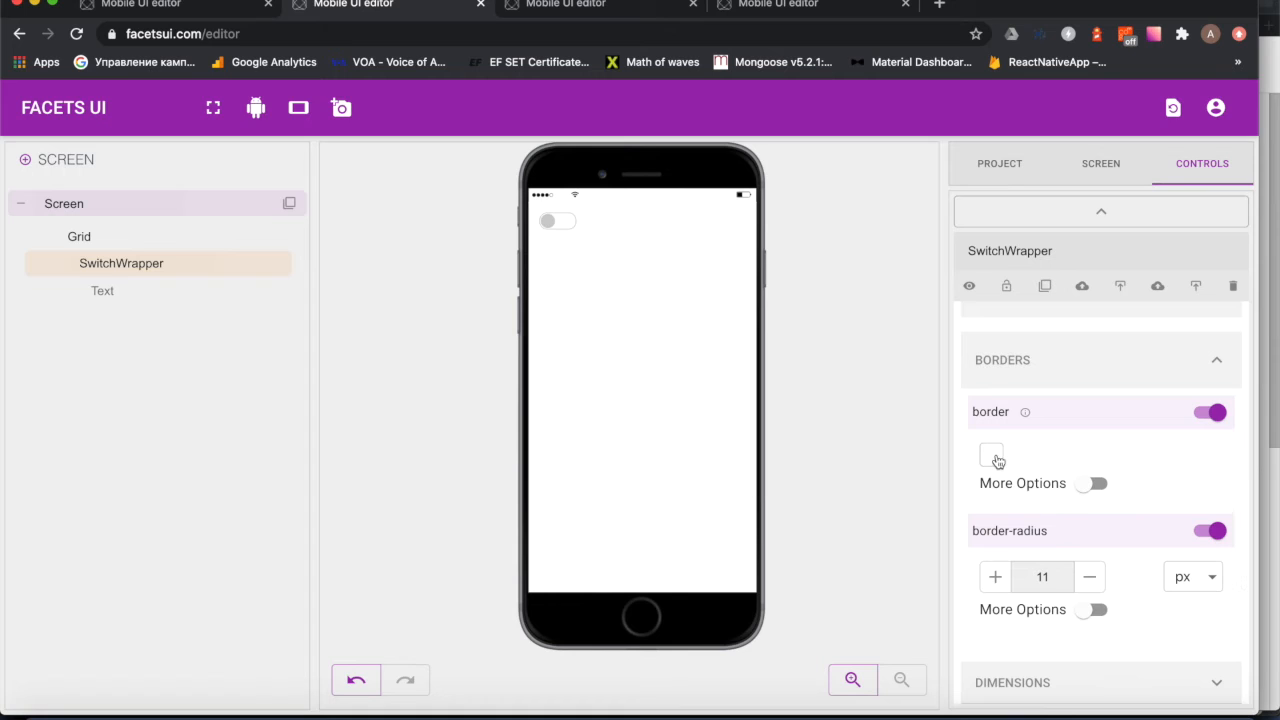
click(993, 455)
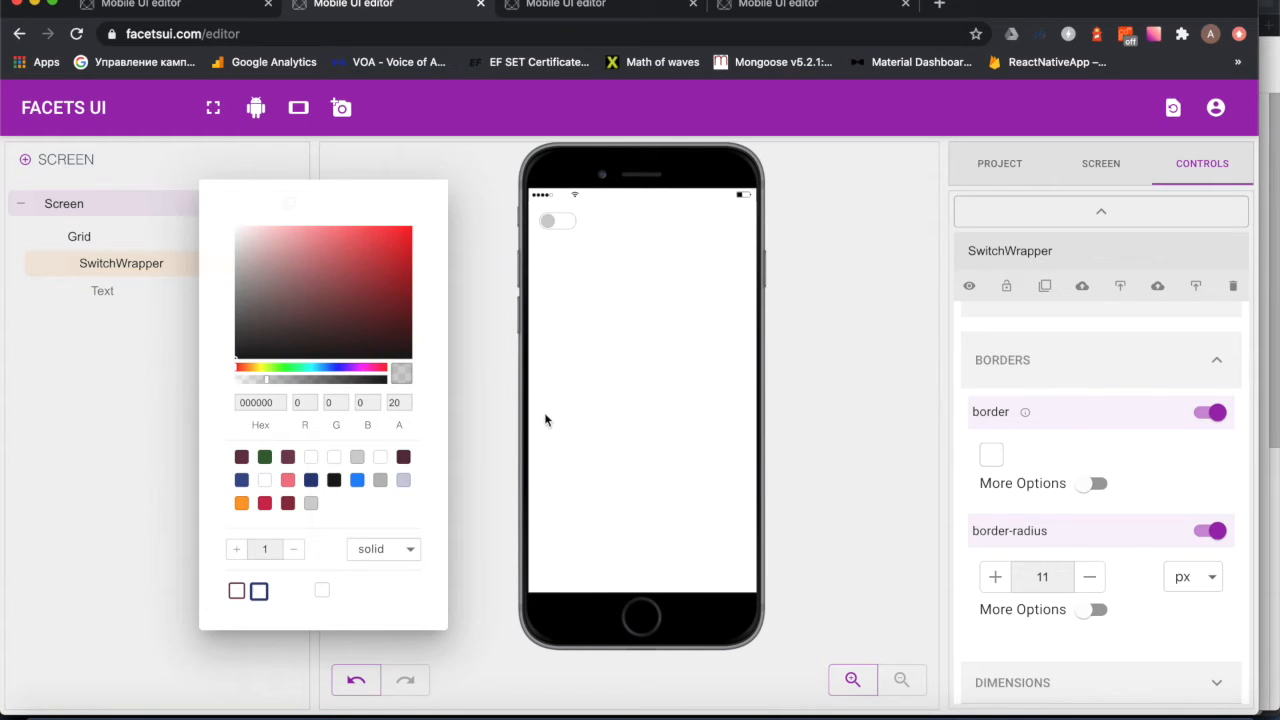
click(283, 368)
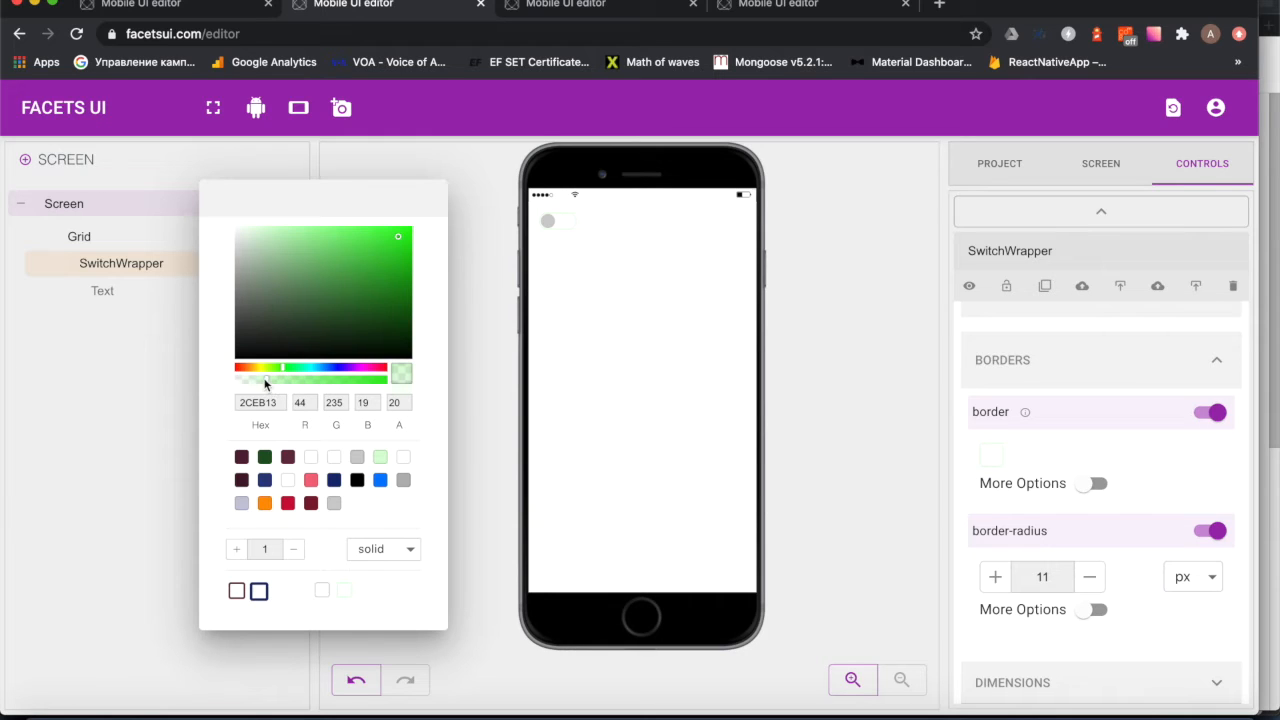
drag(265, 383, 387, 378)
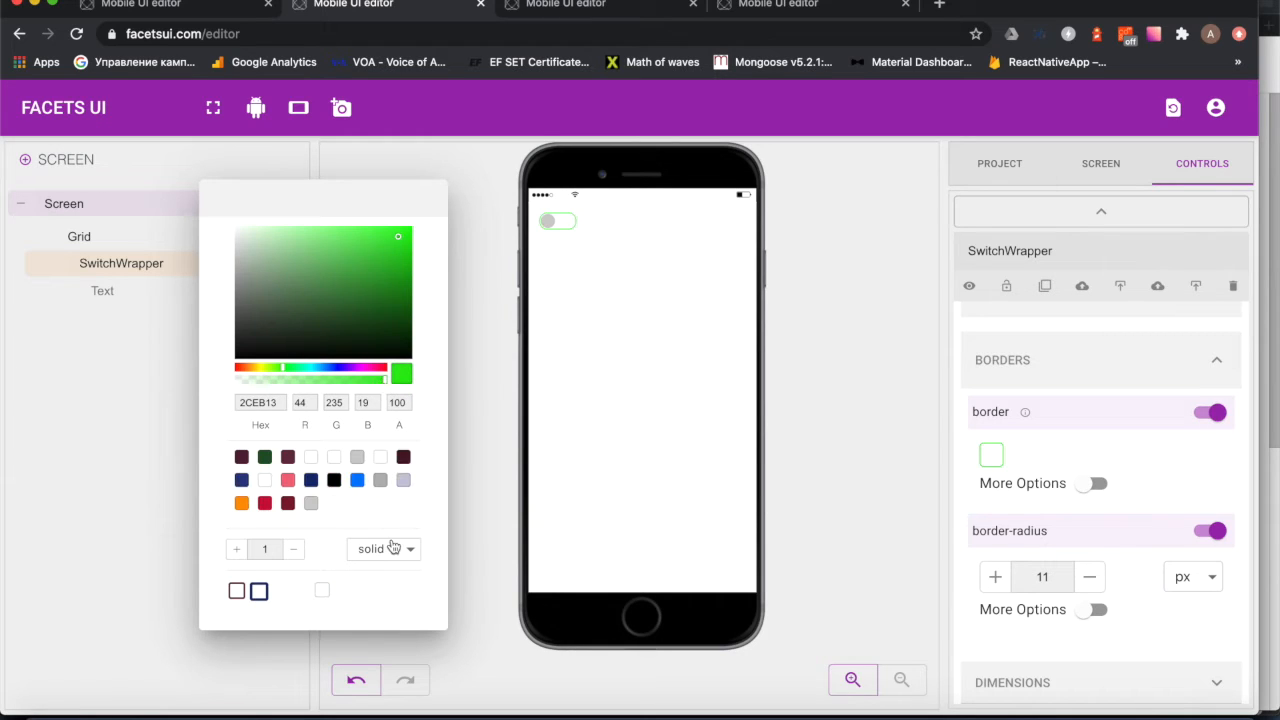
click(407, 233)
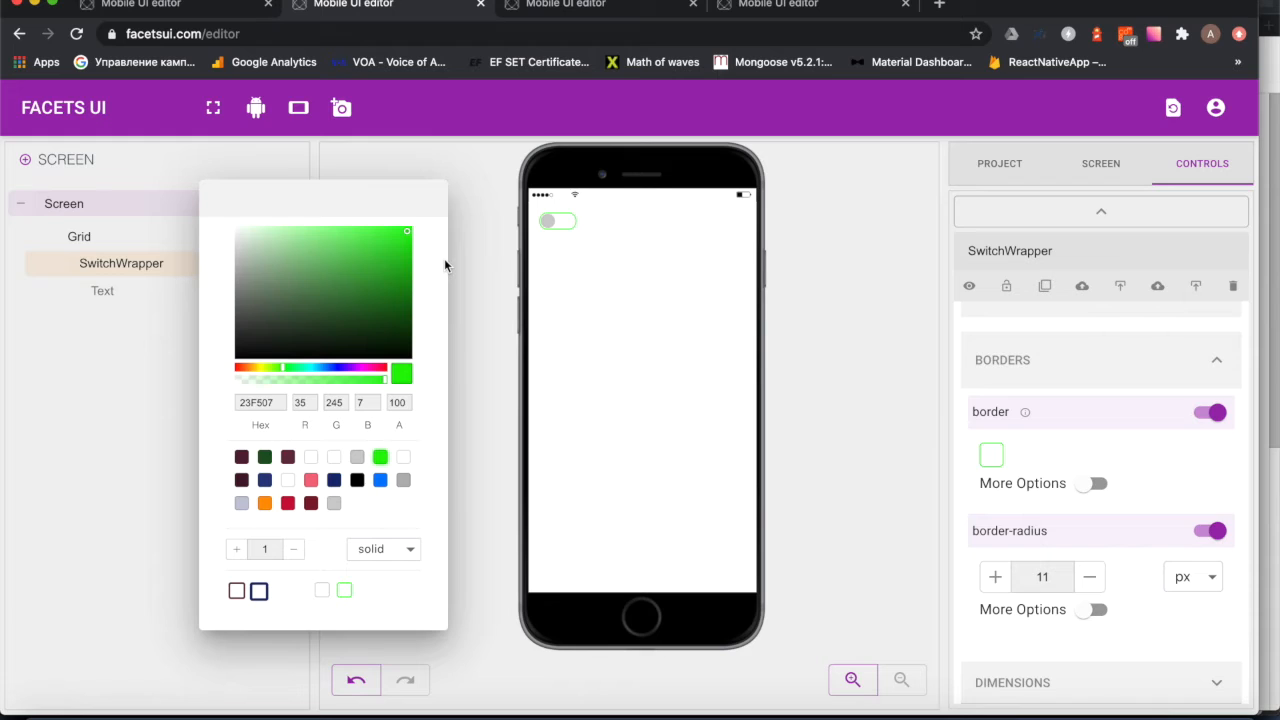
click(866, 345)
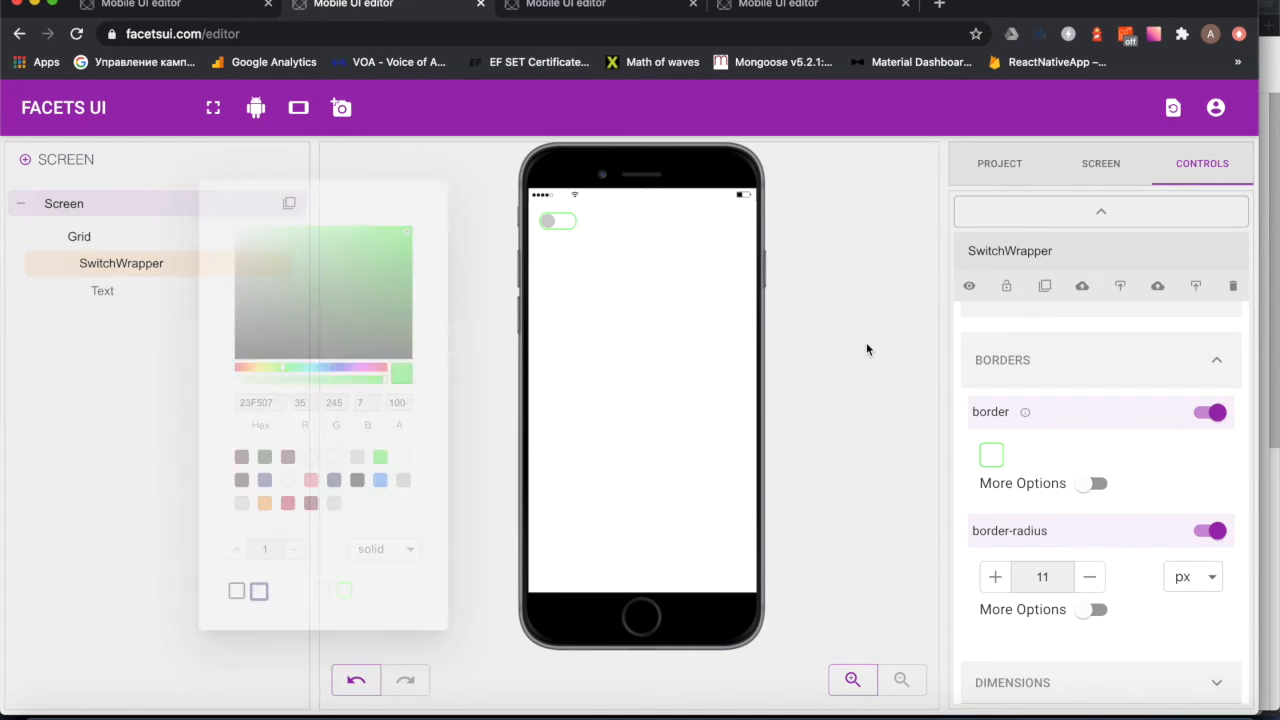
Step: Switch the Text element to its SwitchActive style and set that style's background color to green #23f507
click(134, 291)
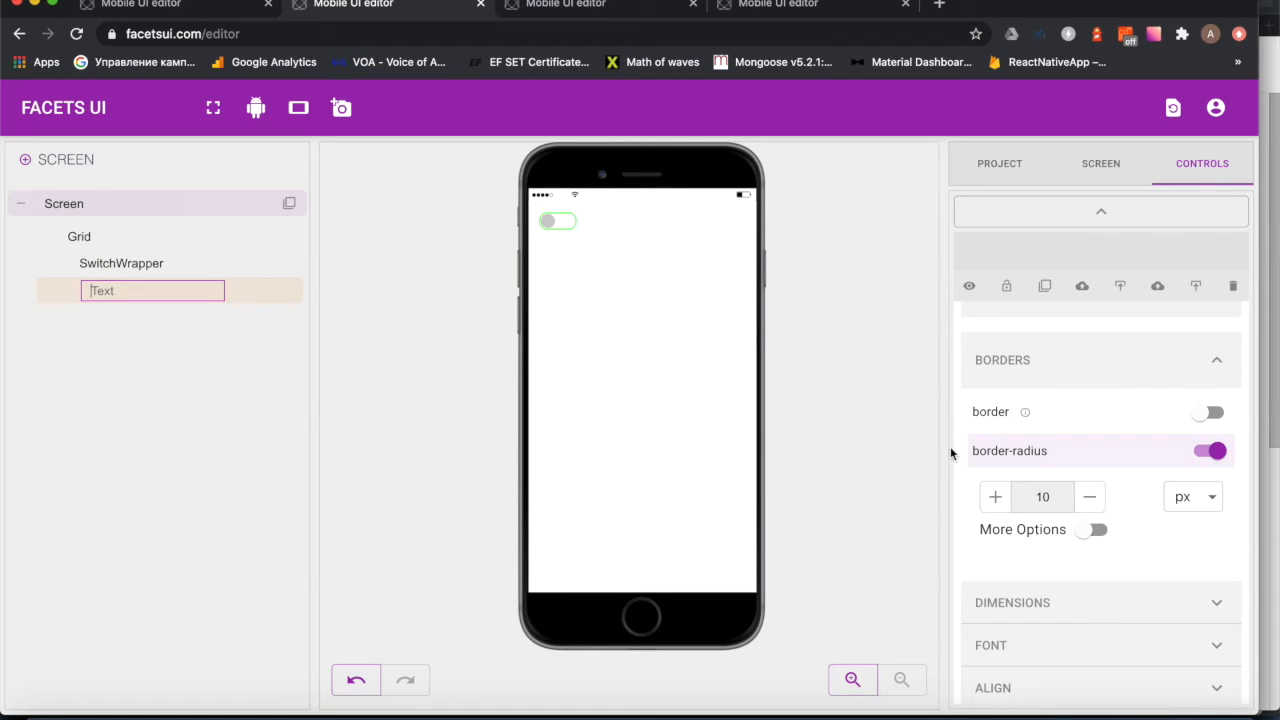
scroll(1113, 448, up, 2)
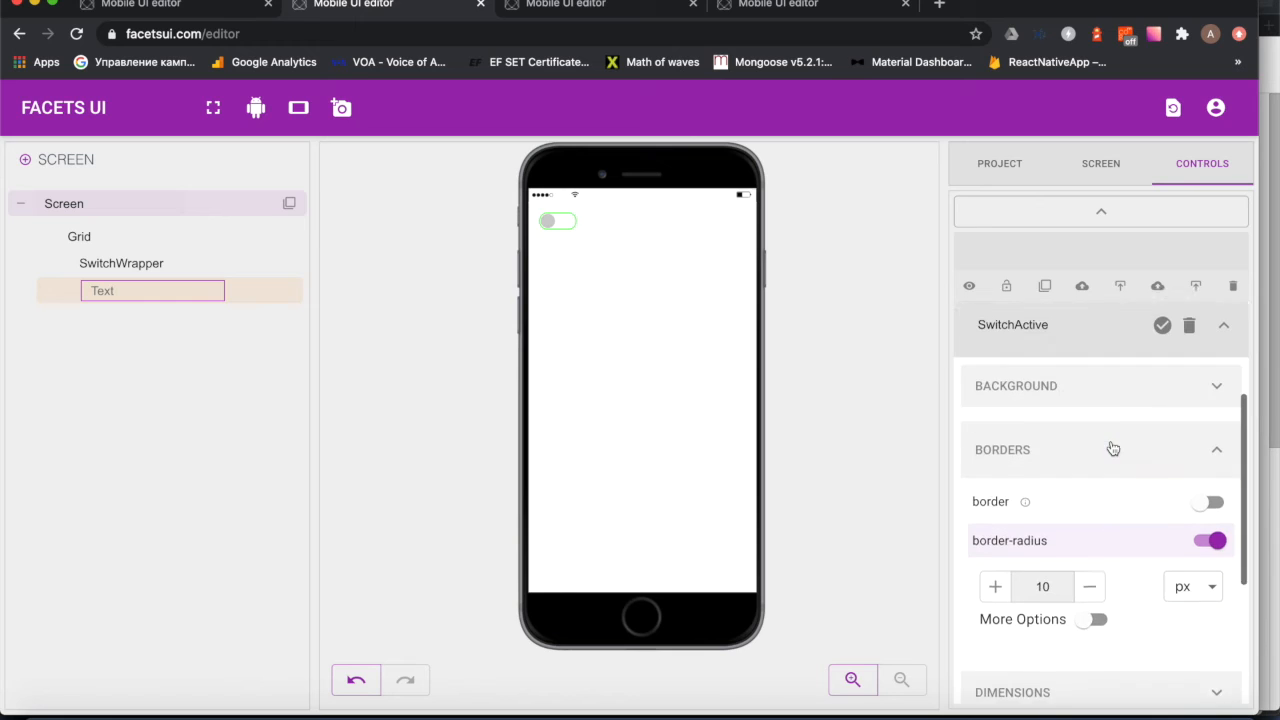
click(1172, 342)
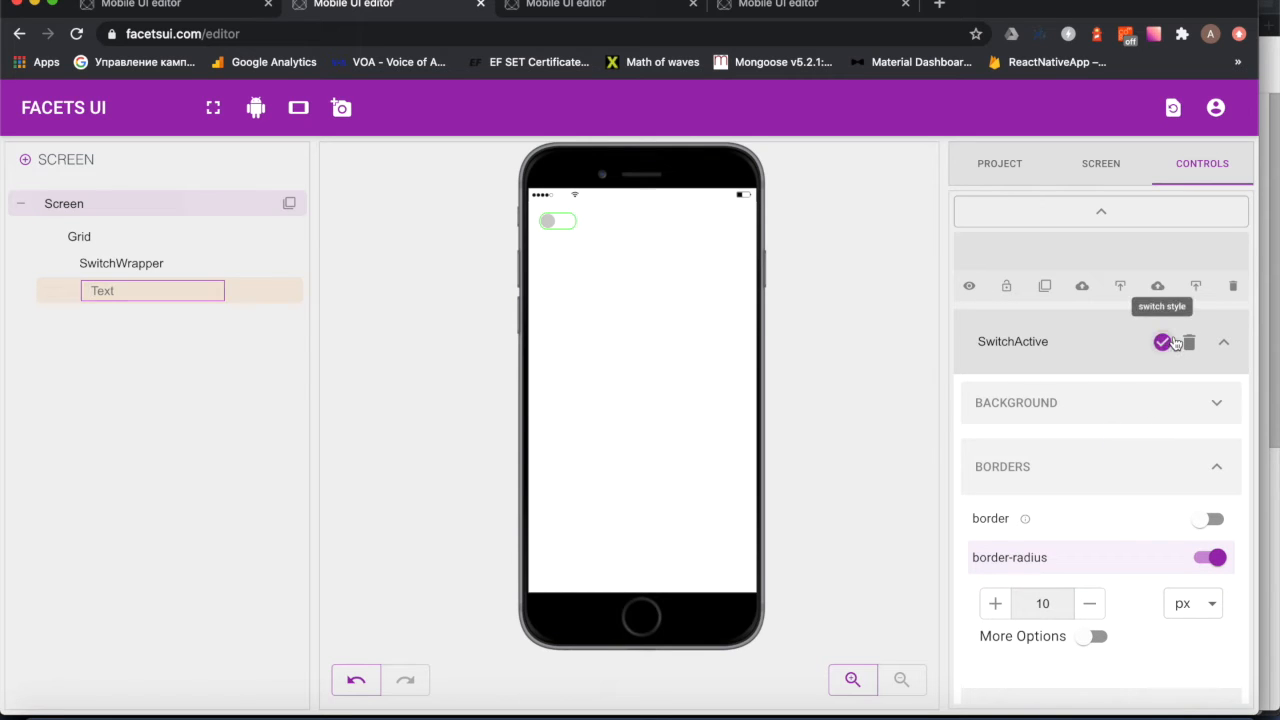
click(1066, 408)
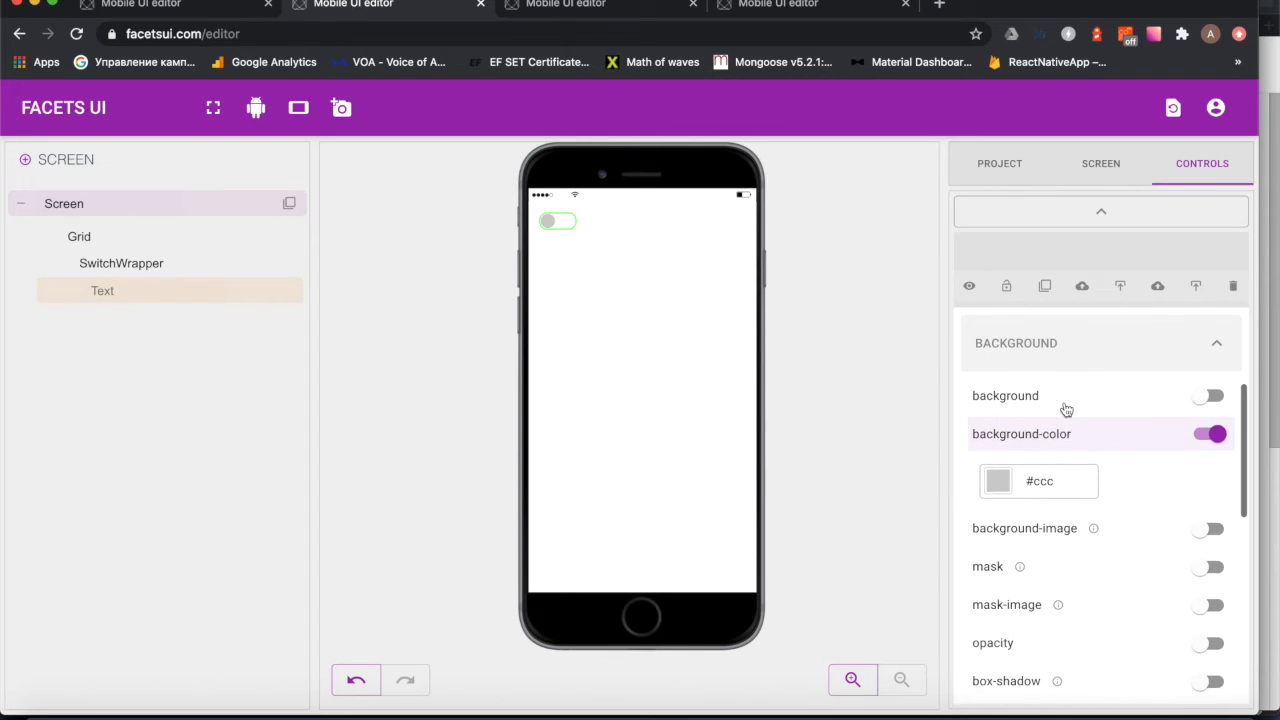
click(1001, 484)
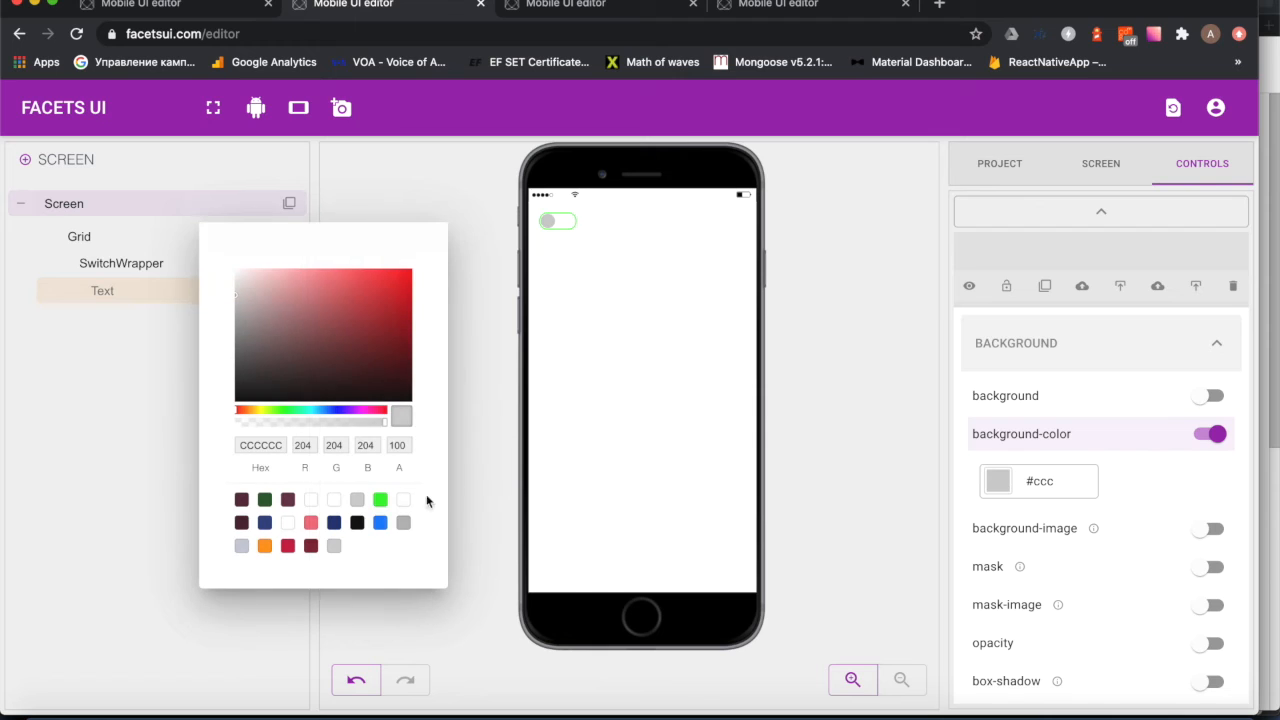
click(380, 500)
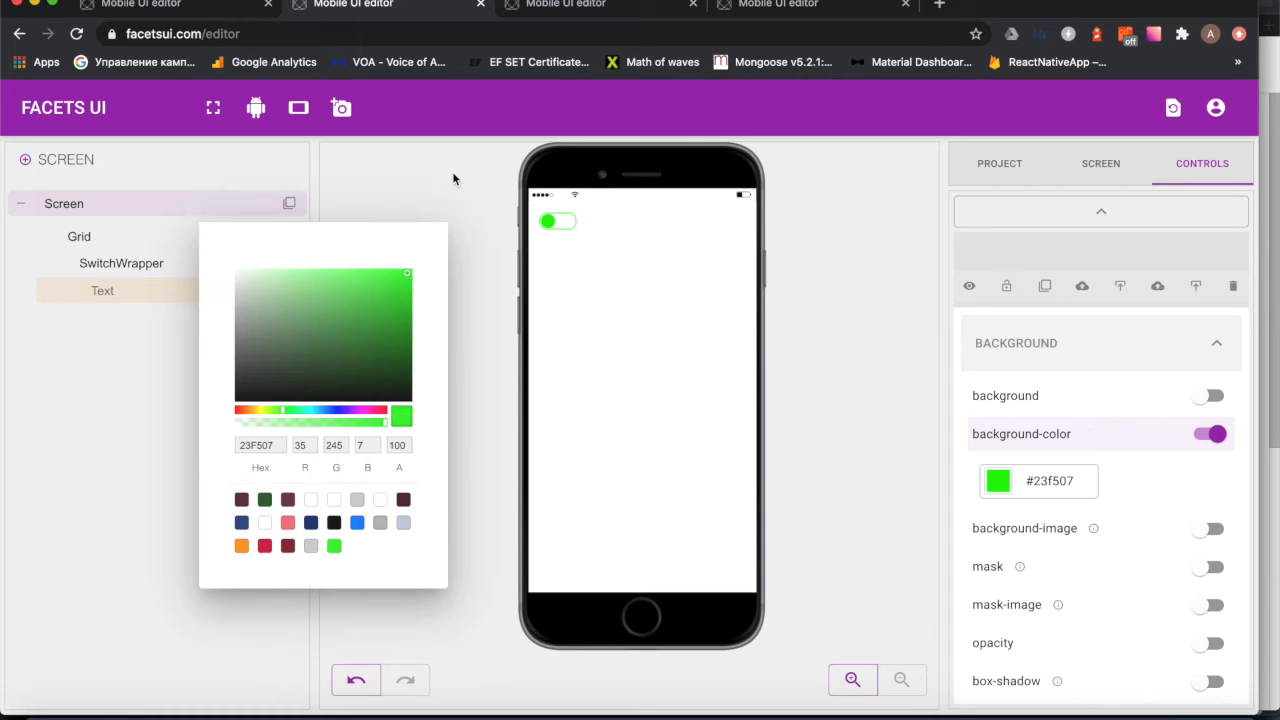
click(852, 318)
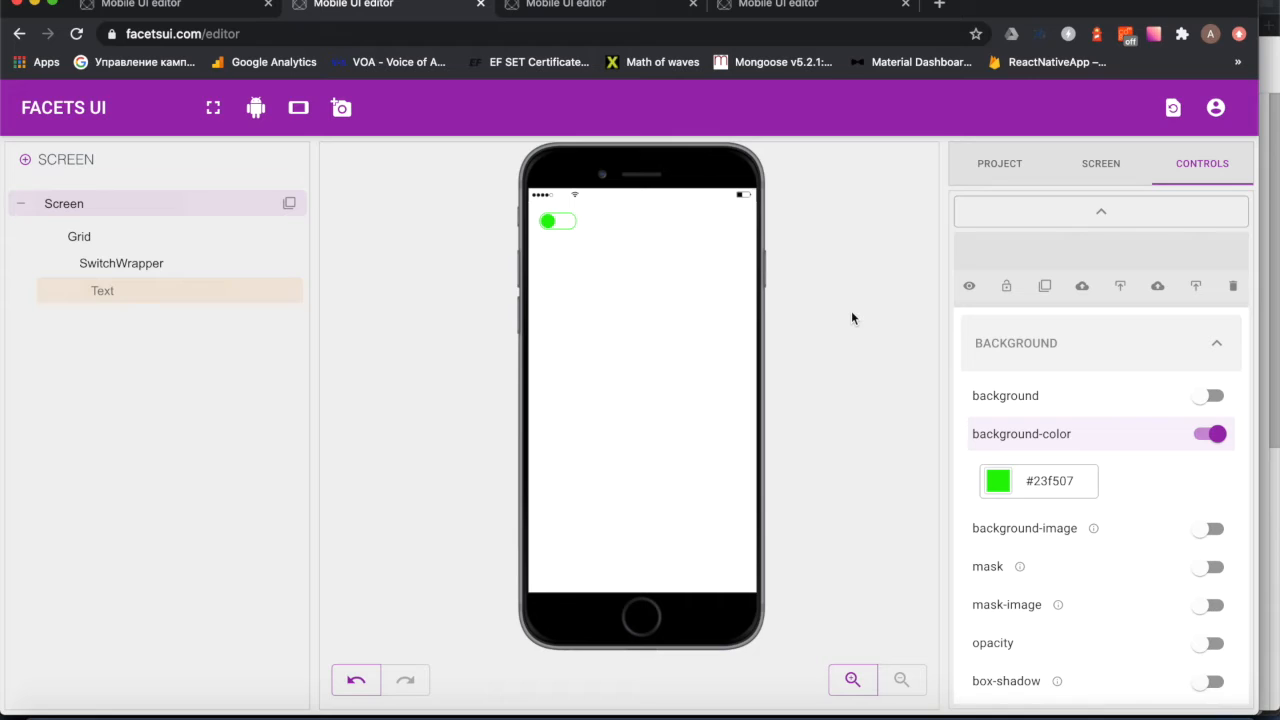
Step: Turn off the SwitchWrapperActive style on the SwitchWrapper grid and collapse its properties
click(560, 222)
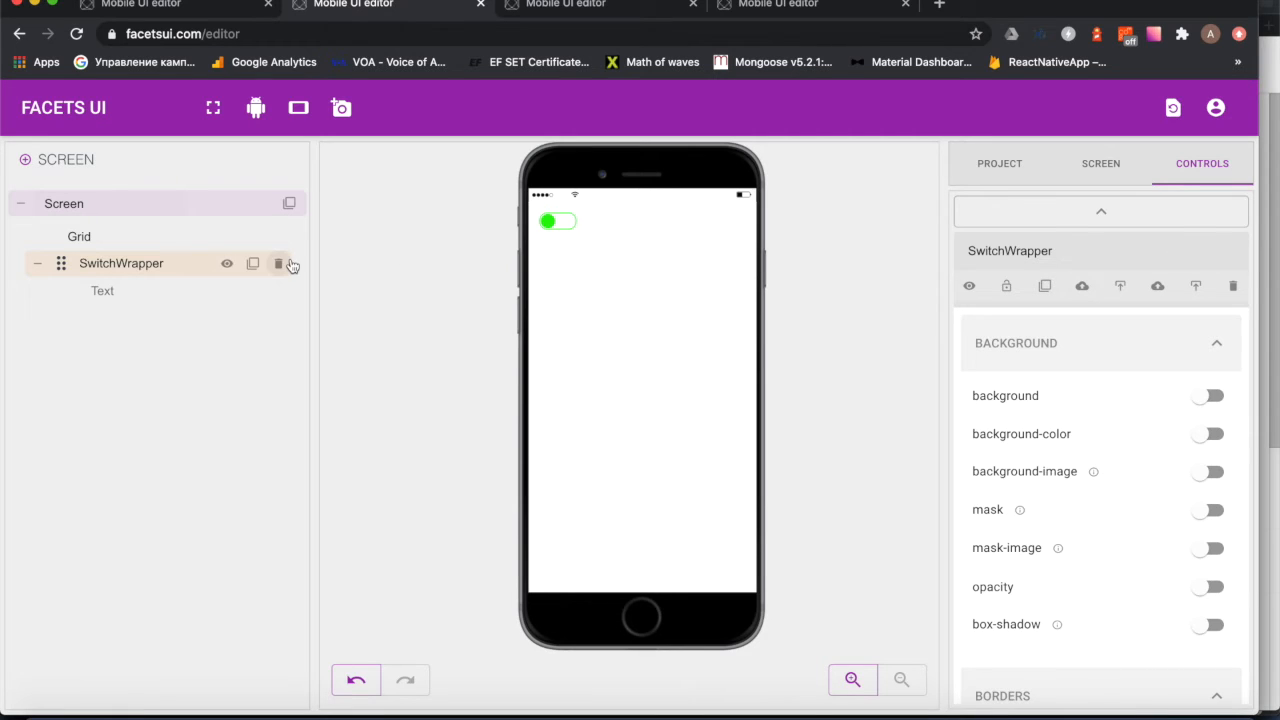
double_click(136, 264)
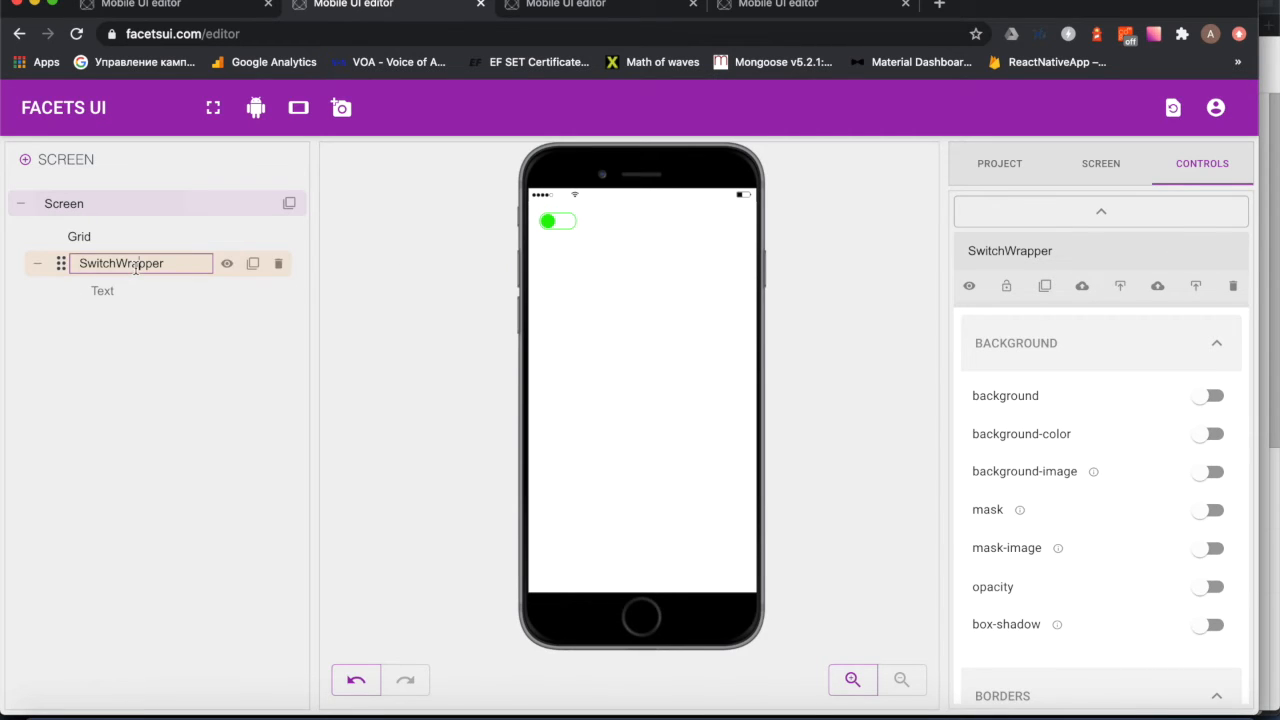
scroll(1178, 394, up, 3)
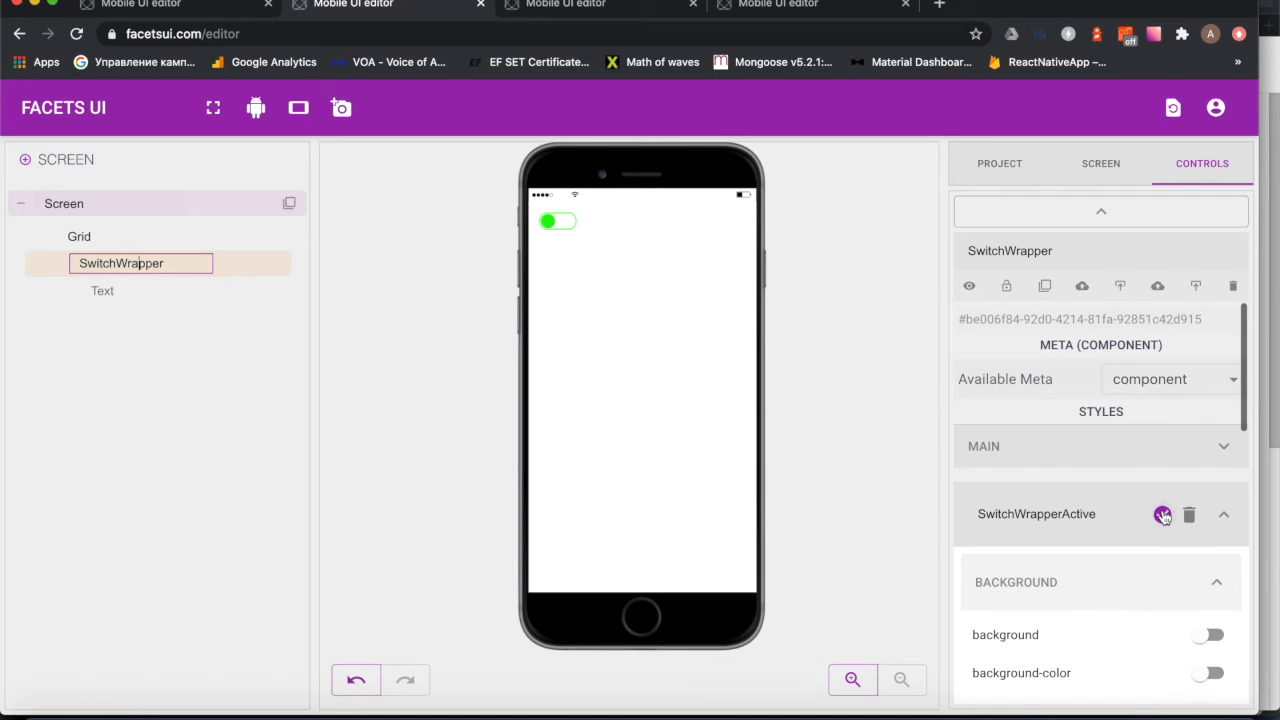
click(1163, 515)
click(1223, 514)
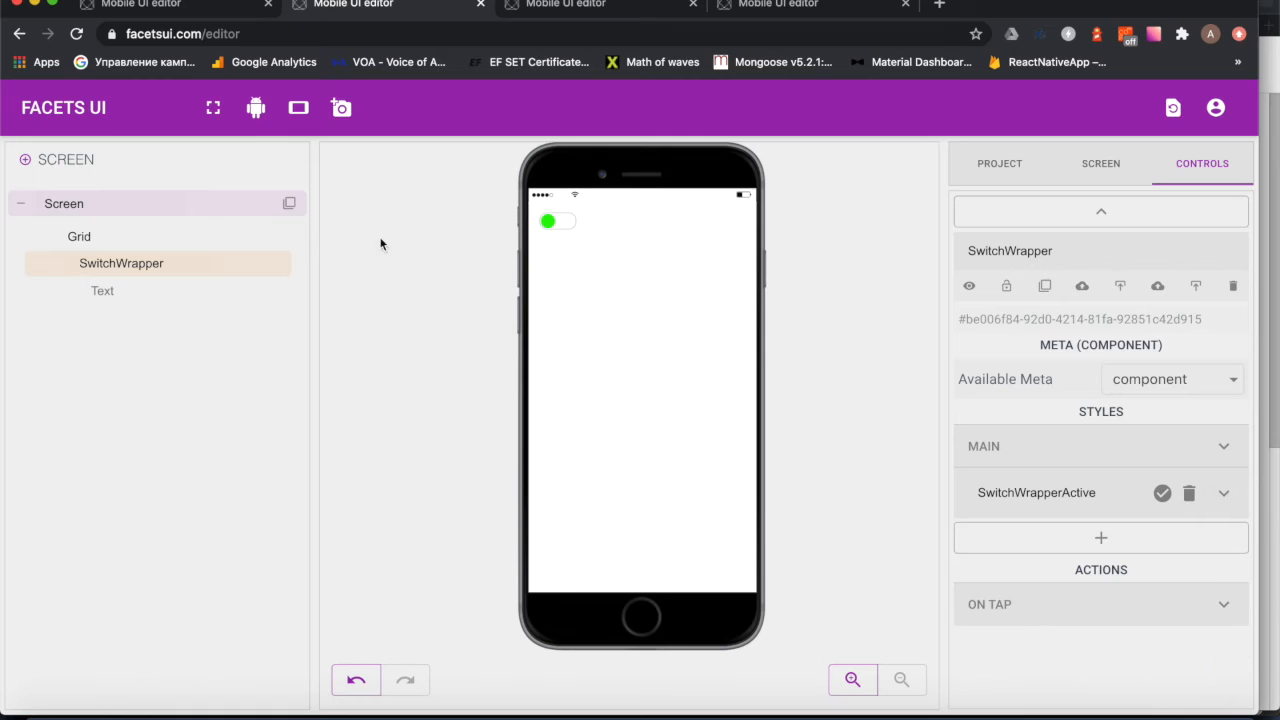
Step: Turn off the SwitchActive style on the Text element so the knob uses its main style
click(142, 283)
click(1100, 500)
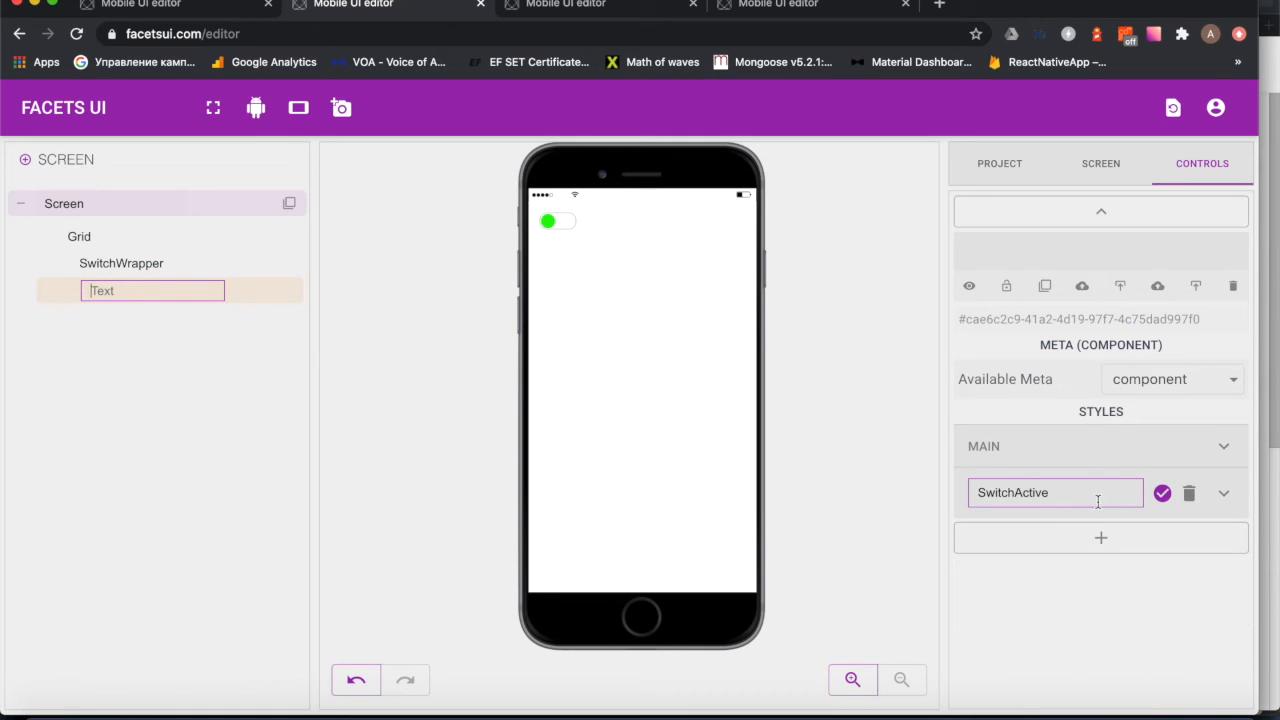
click(1162, 494)
click(1162, 494)
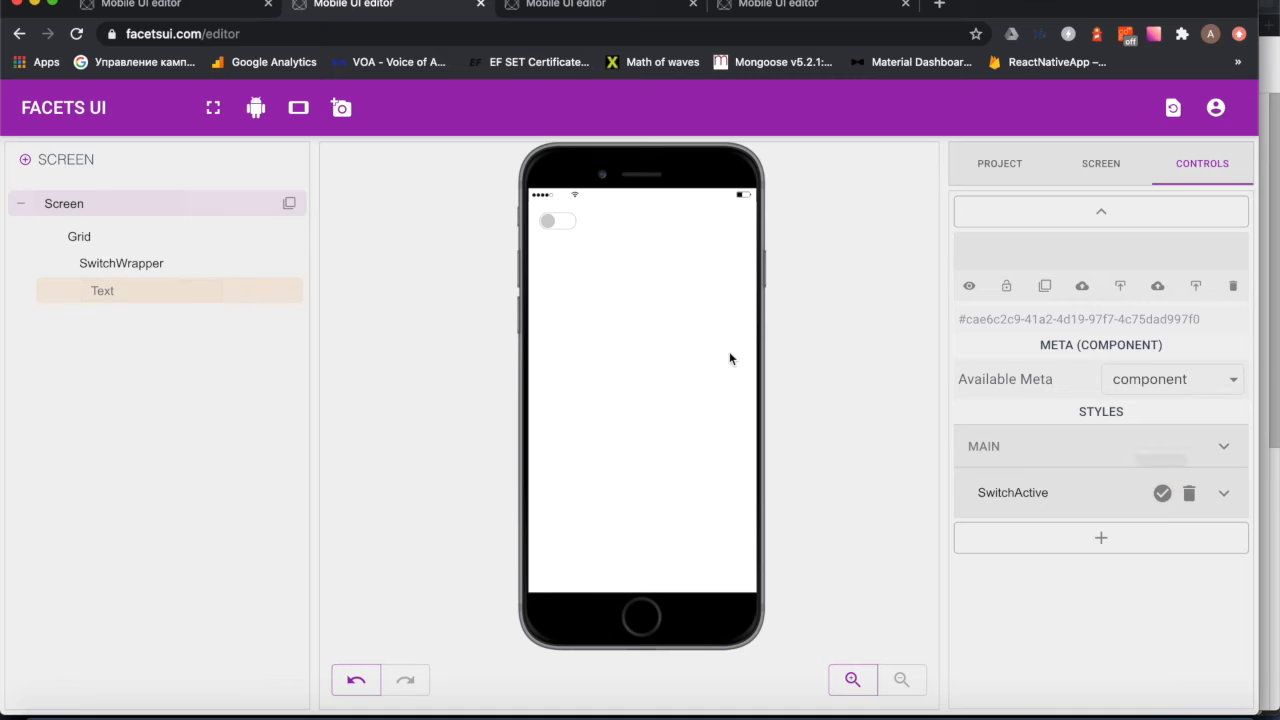
Step: Lock the SwitchWrapper grid and add an on-tap action that toggles the SwitchWrapper/SwitchWrapperActive style
click(190, 263)
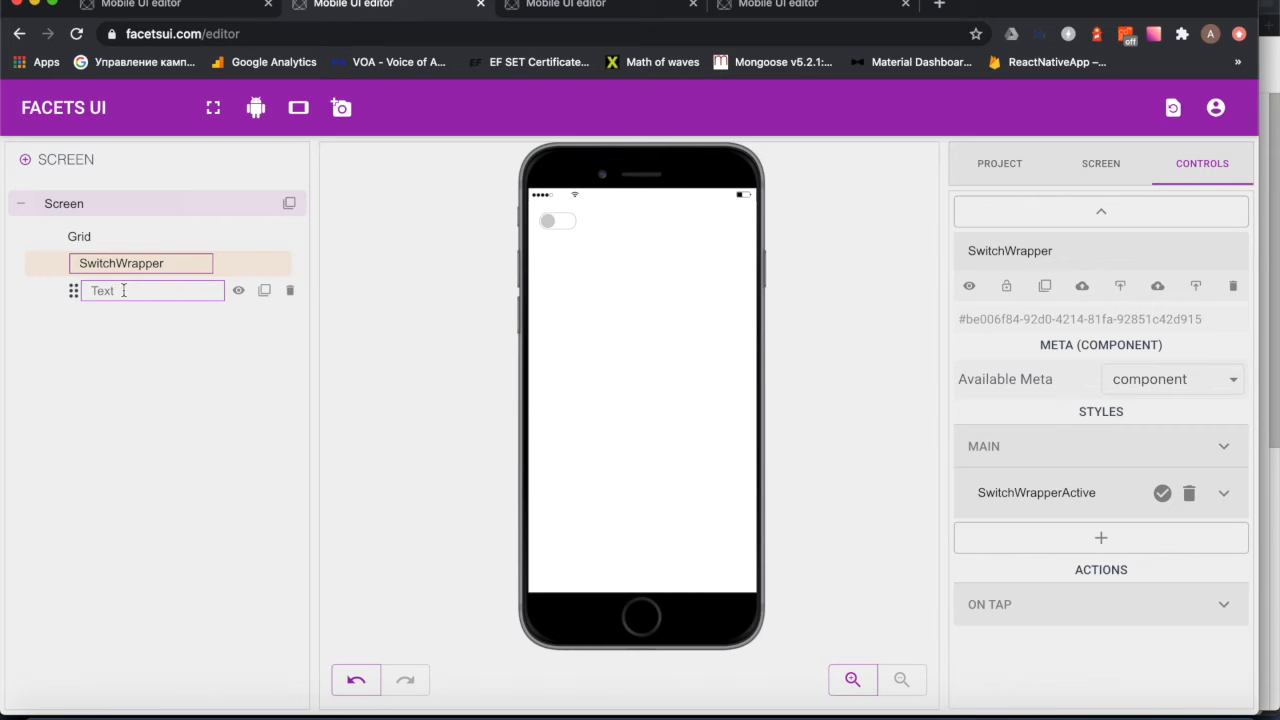
click(1004, 287)
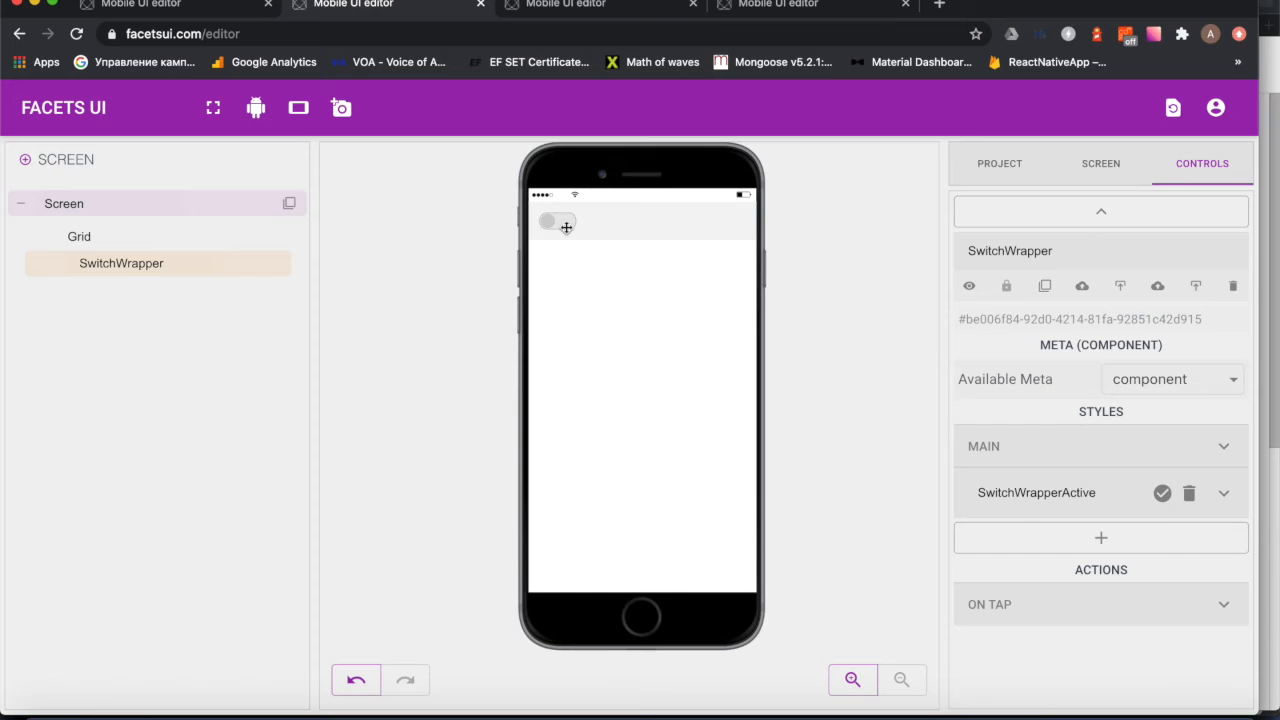
click(1148, 603)
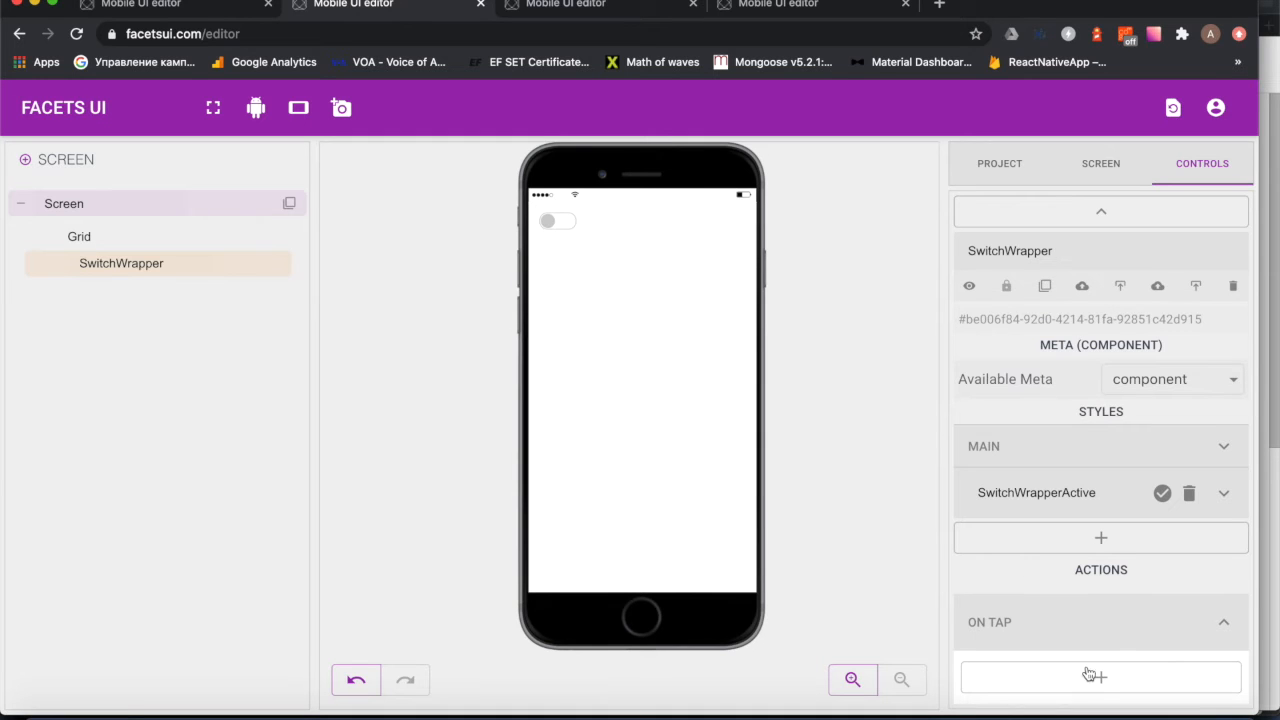
click(1099, 680)
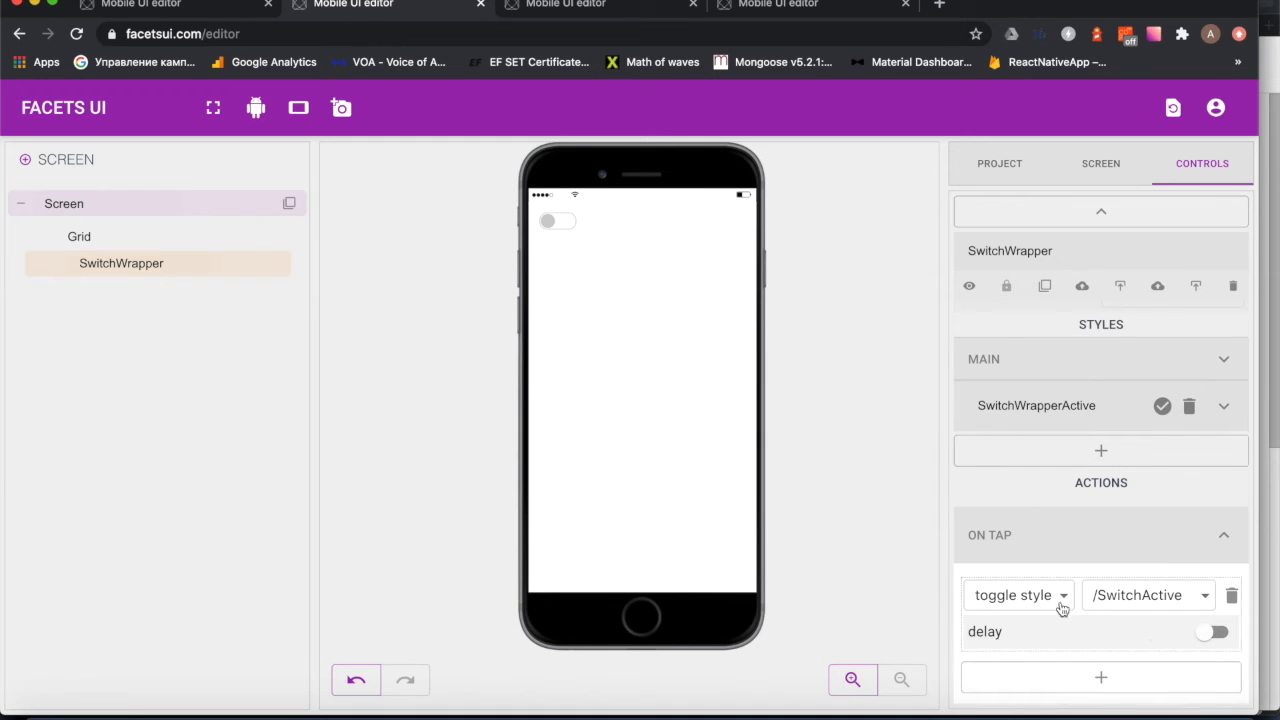
click(1195, 596)
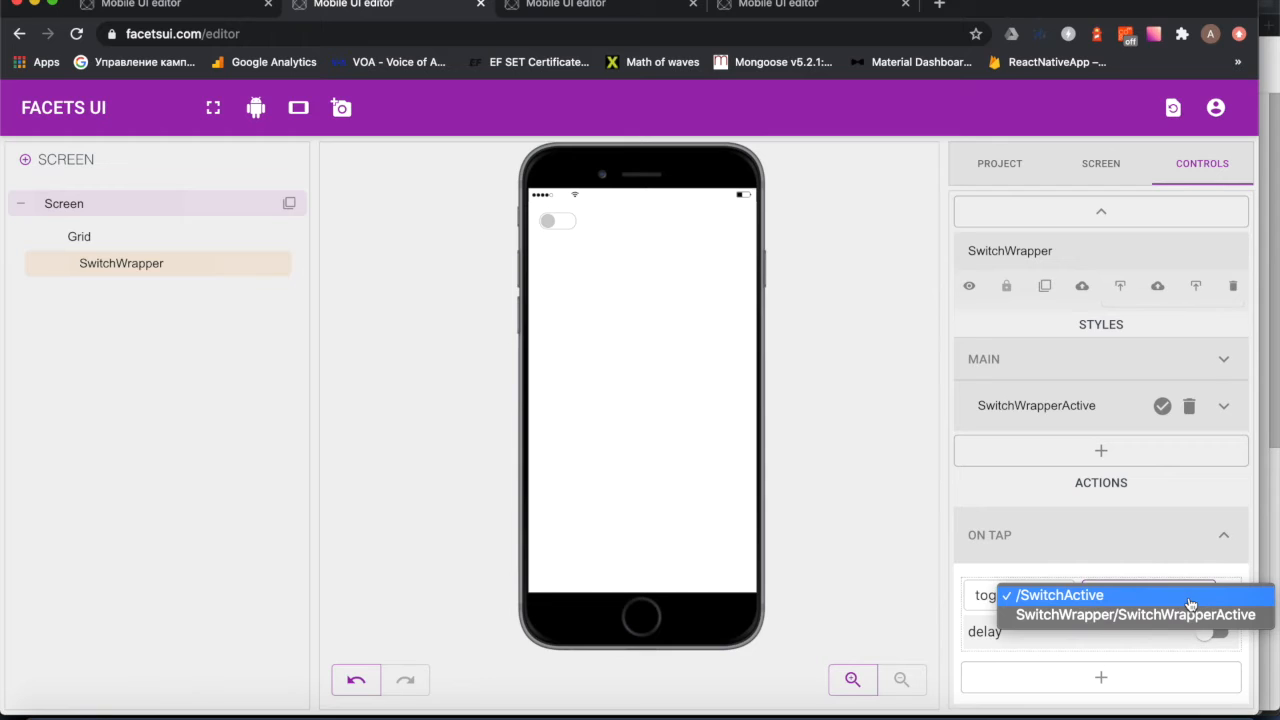
click(1146, 616)
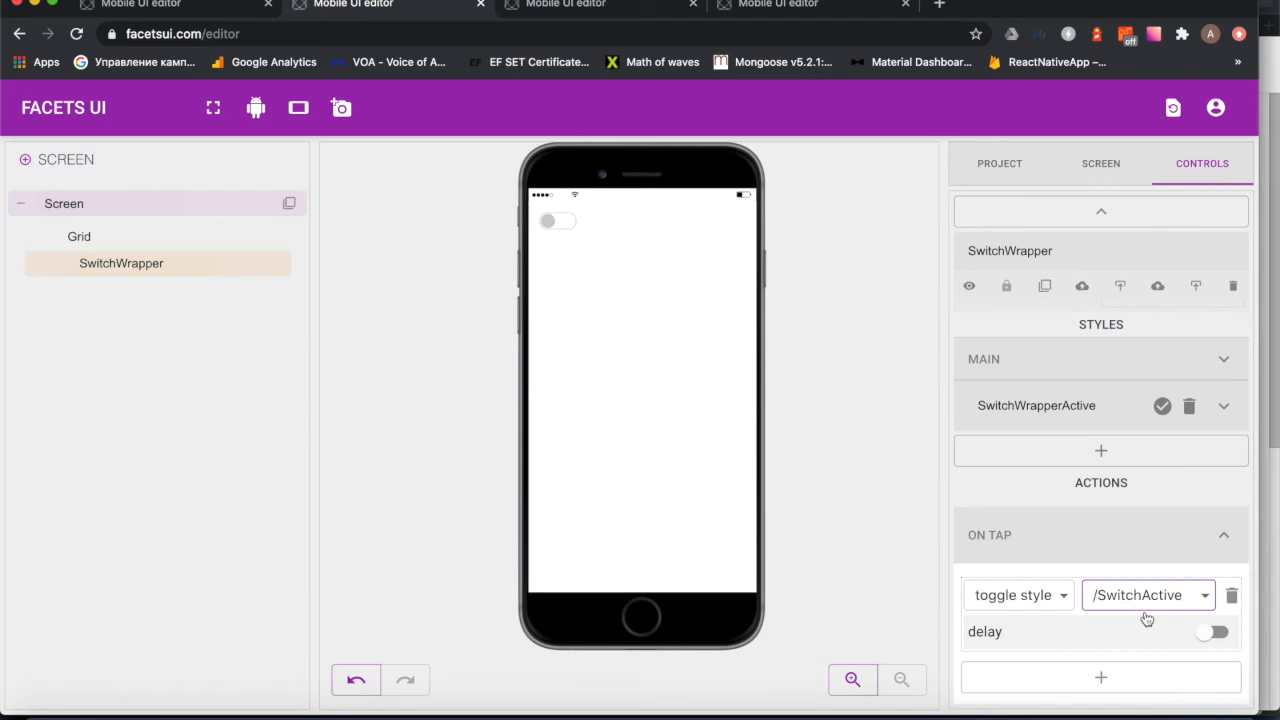
Step: Add a second on-tap action to SwitchWrapper that toggles the /SwitchActive style
click(1080, 688)
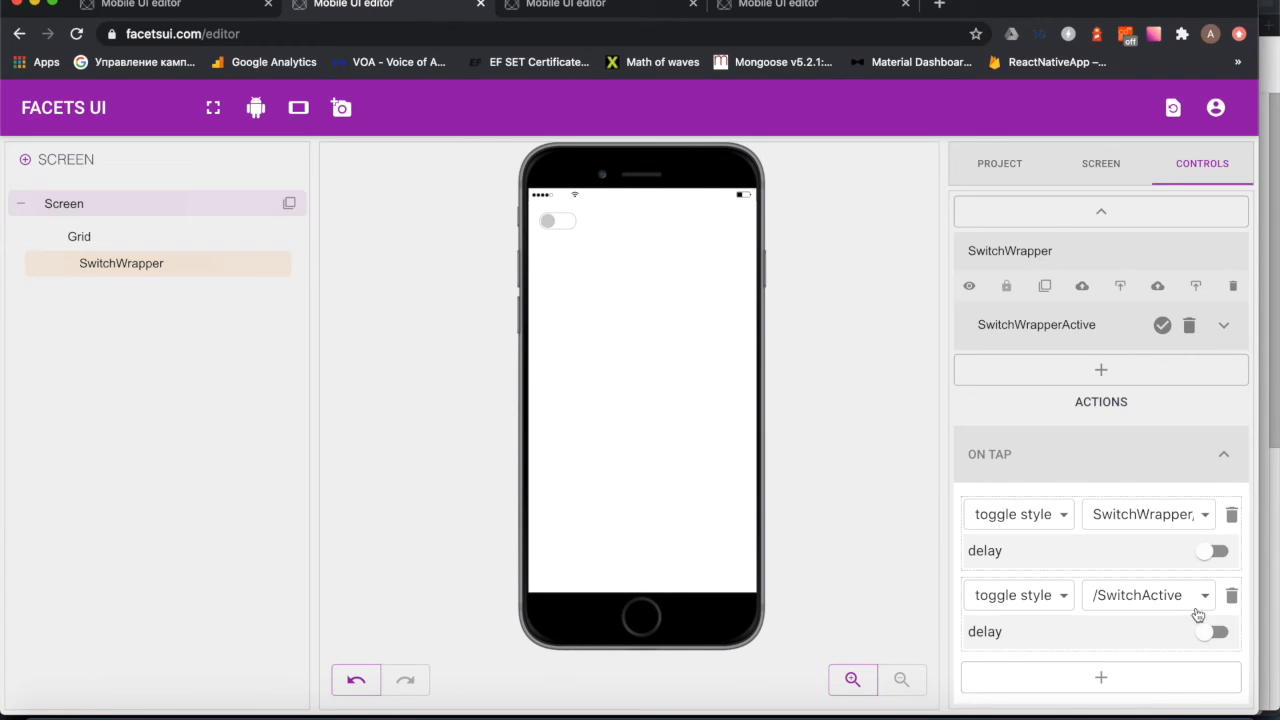
click(1193, 602)
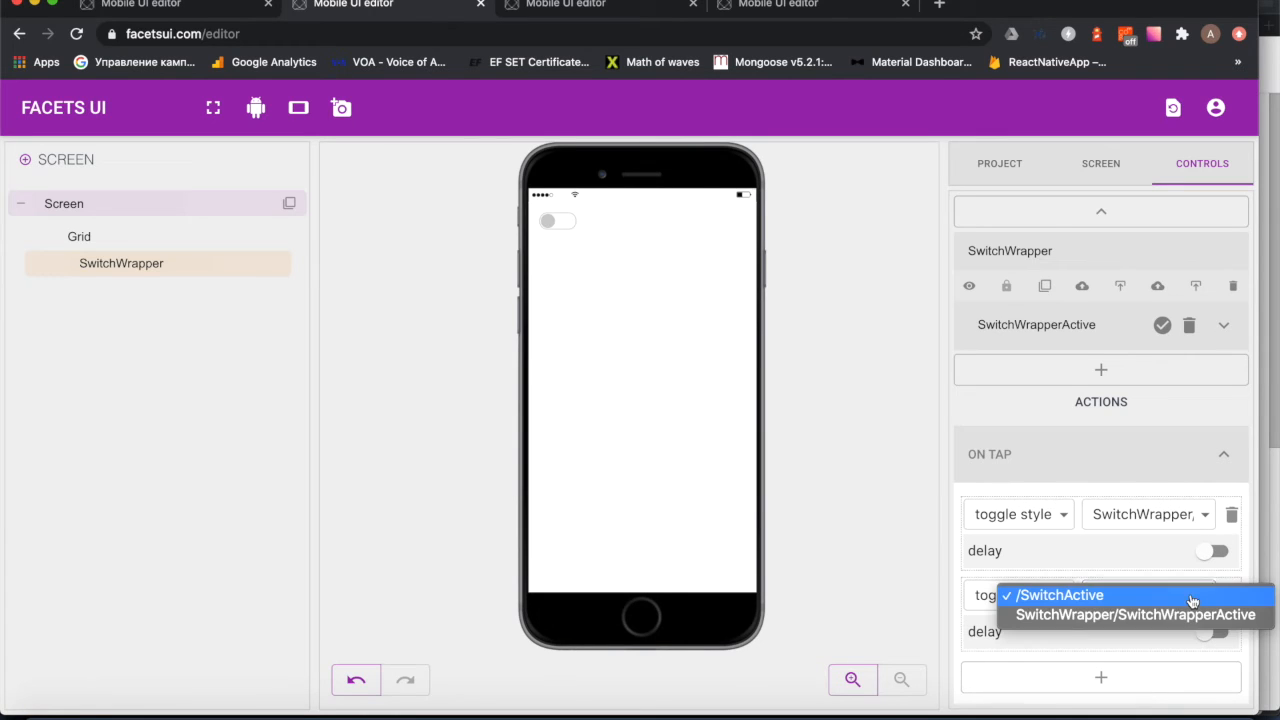
click(1126, 601)
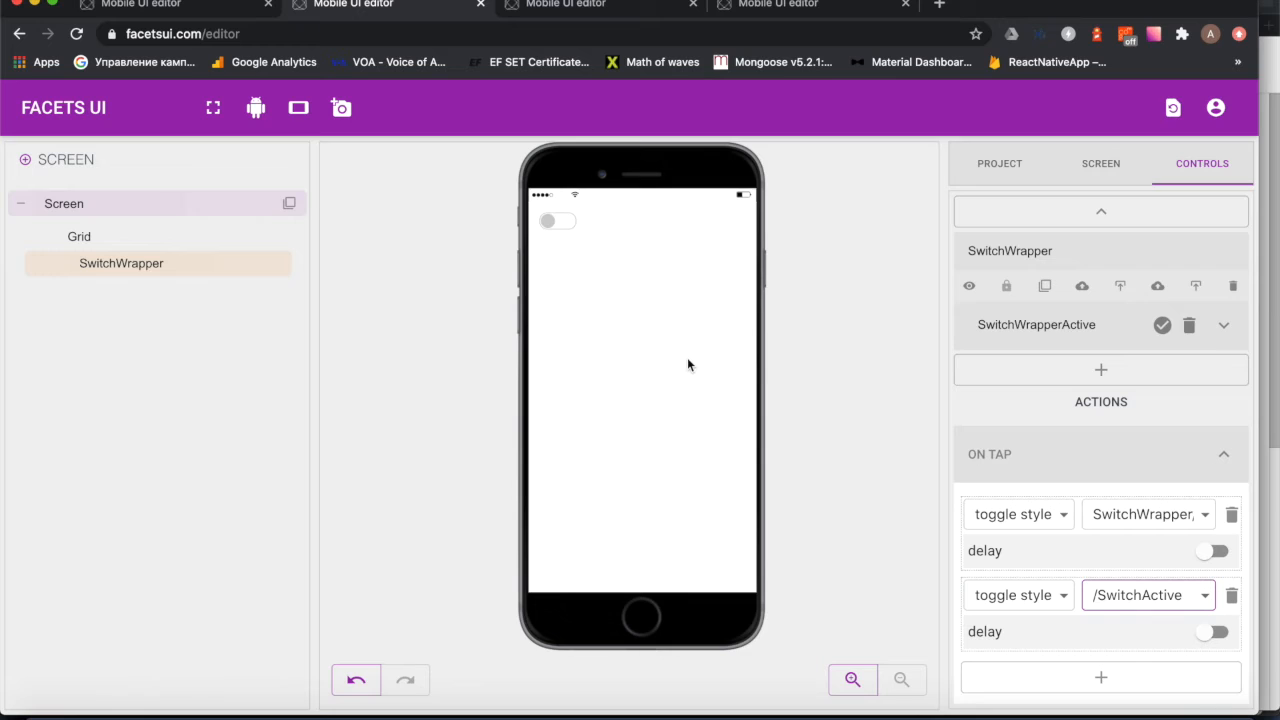
Step: Test the tap actions by toggling the switch on and off several times in the phone preview
click(567, 224)
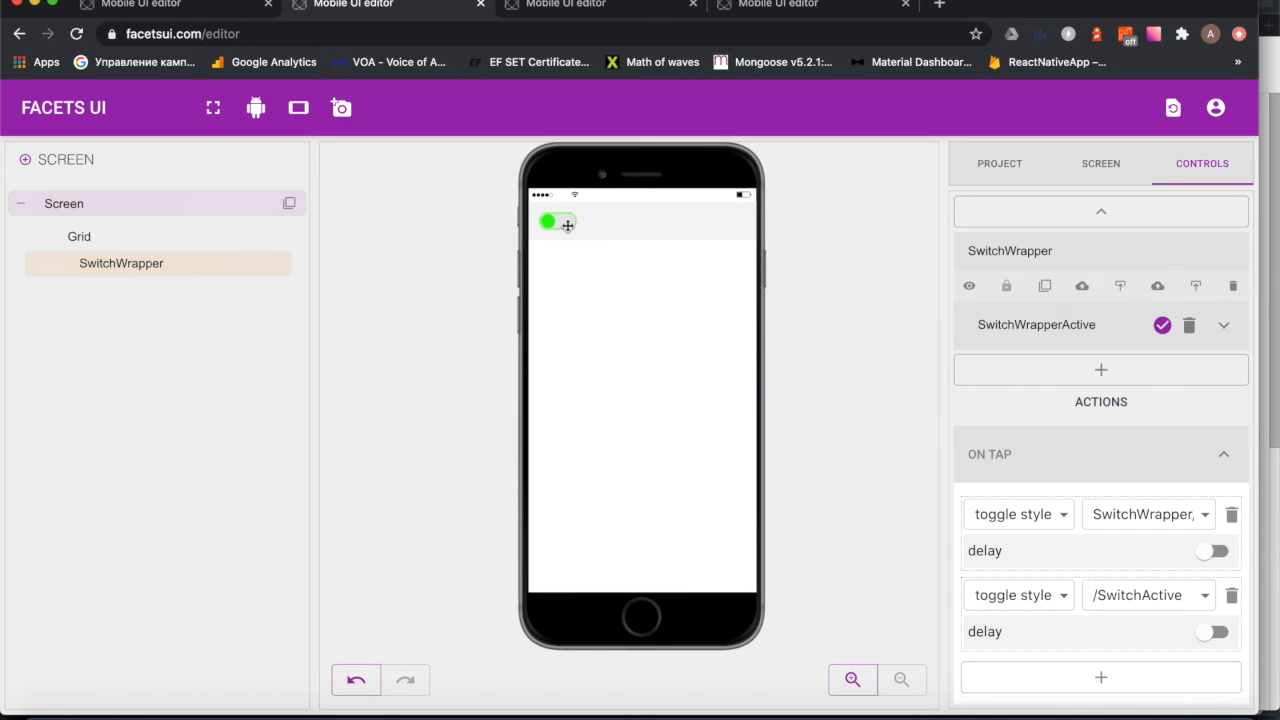
click(567, 224)
click(560, 221)
click(562, 223)
click(564, 222)
click(564, 222)
click(566, 226)
click(562, 221)
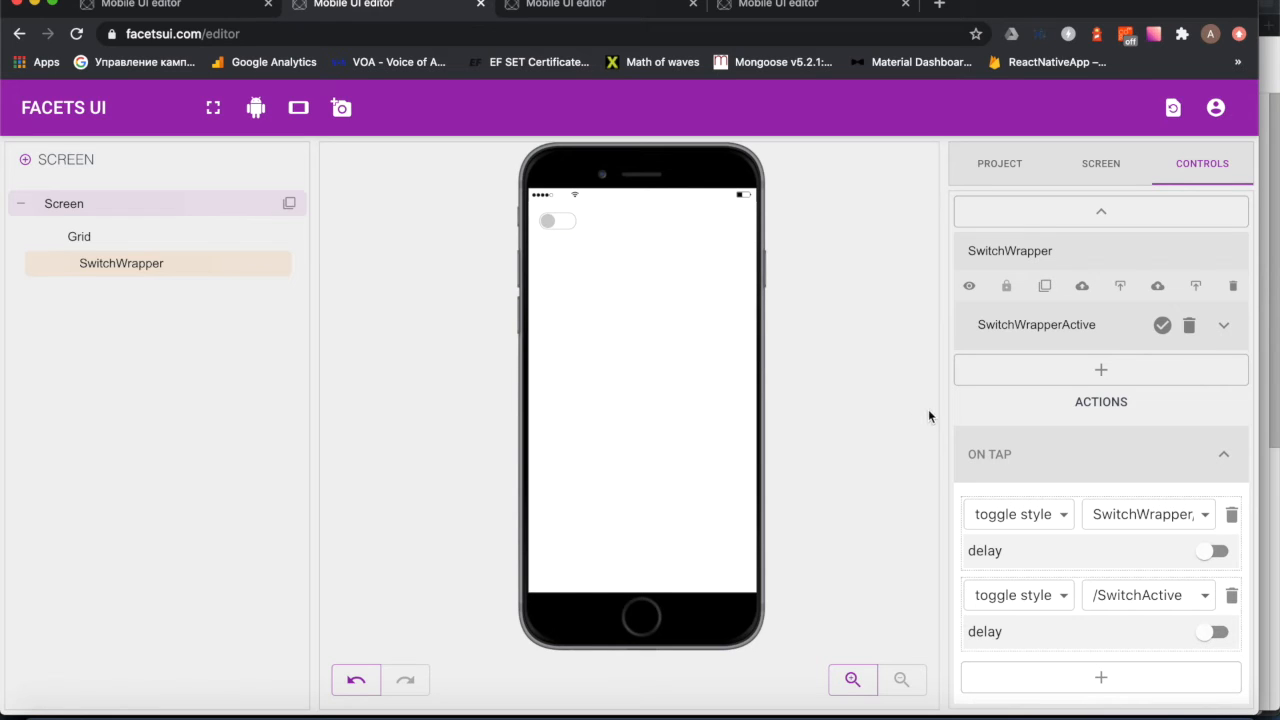
Step: Unlock the SwitchWrapper grid, then switch its Text element to the SwitchActive style with the style's properties expanded
double_click(104, 263)
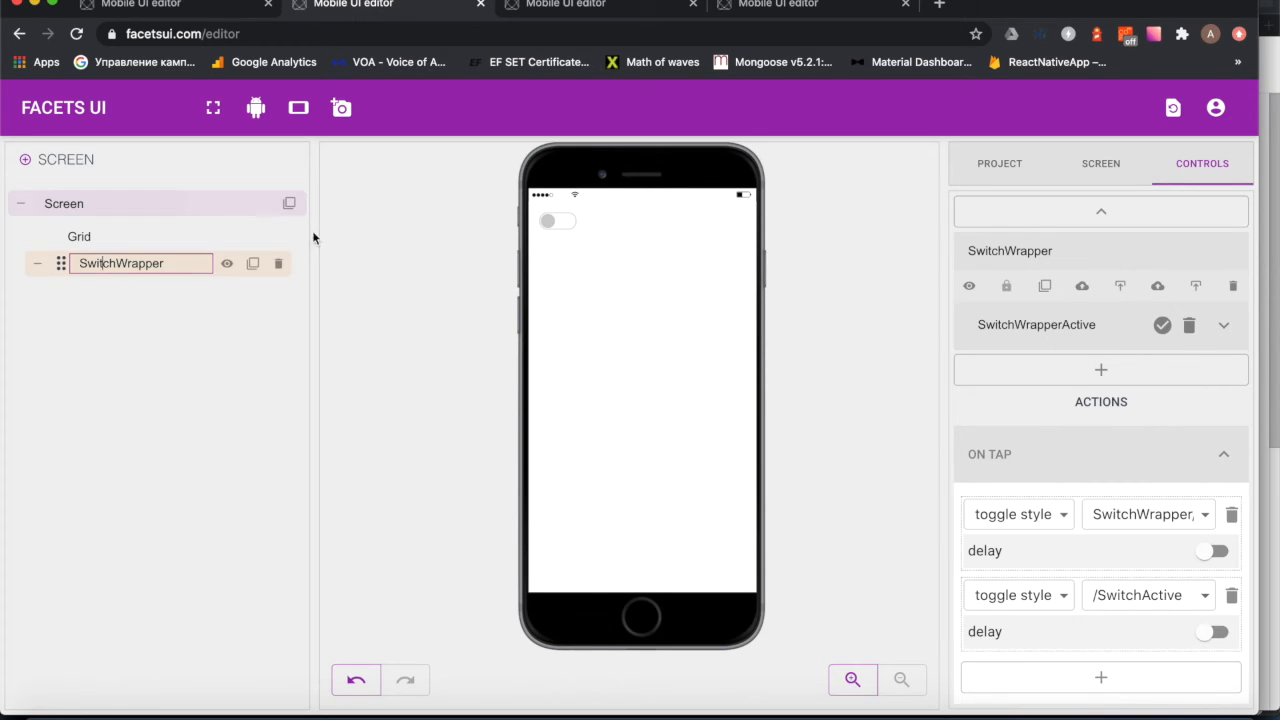
click(1006, 288)
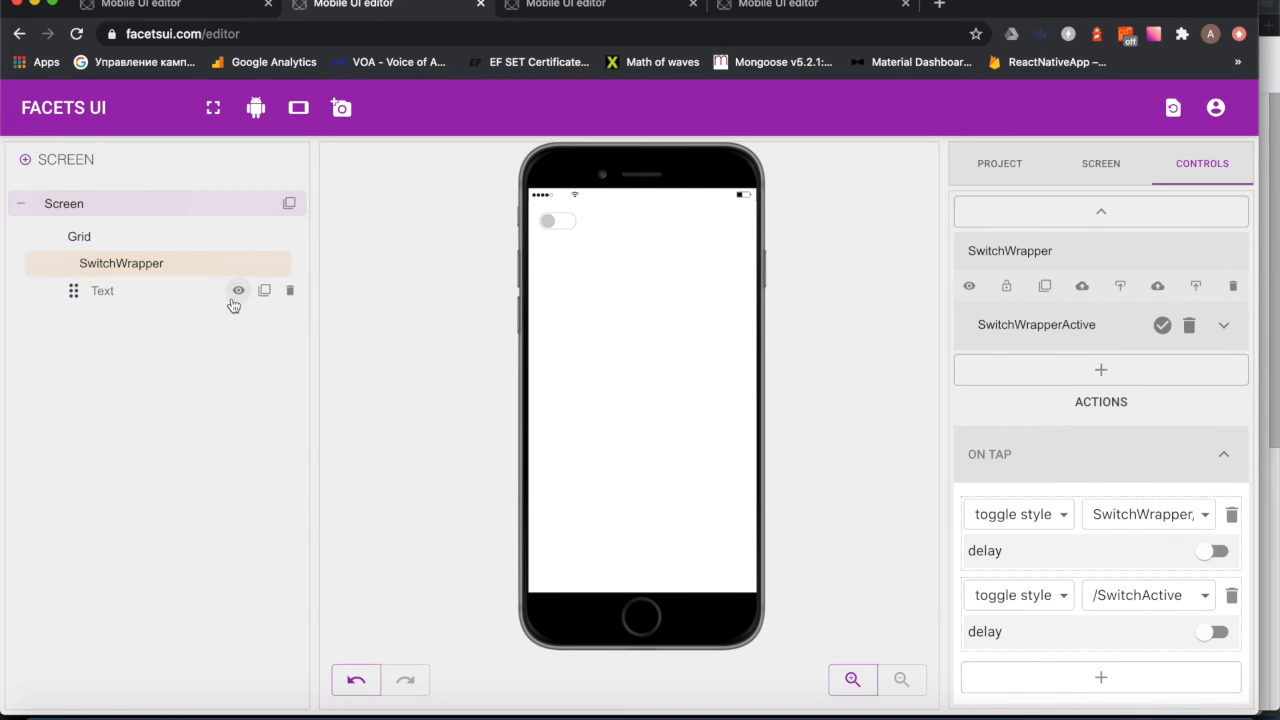
click(150, 289)
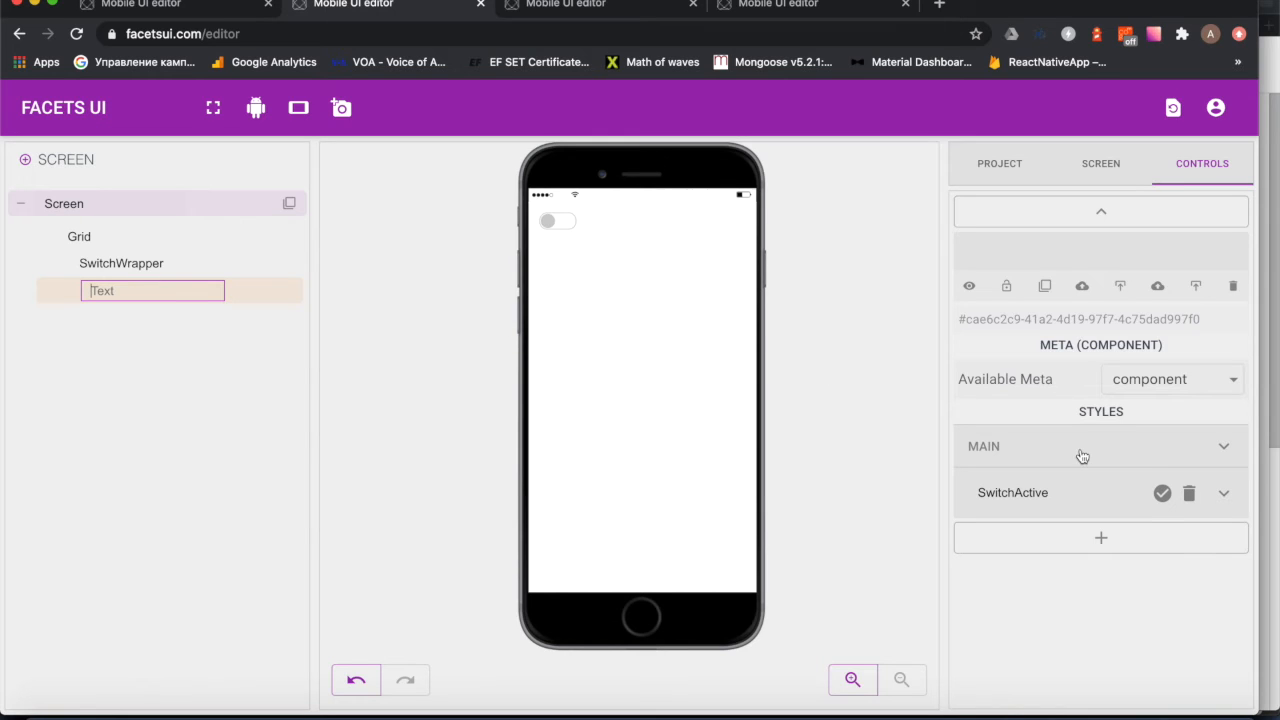
click(1162, 493)
click(1224, 494)
Step: Set the left offset in the Text element's SwitchActive alignment properties to 29 px
scroll(1230, 506, down, 5)
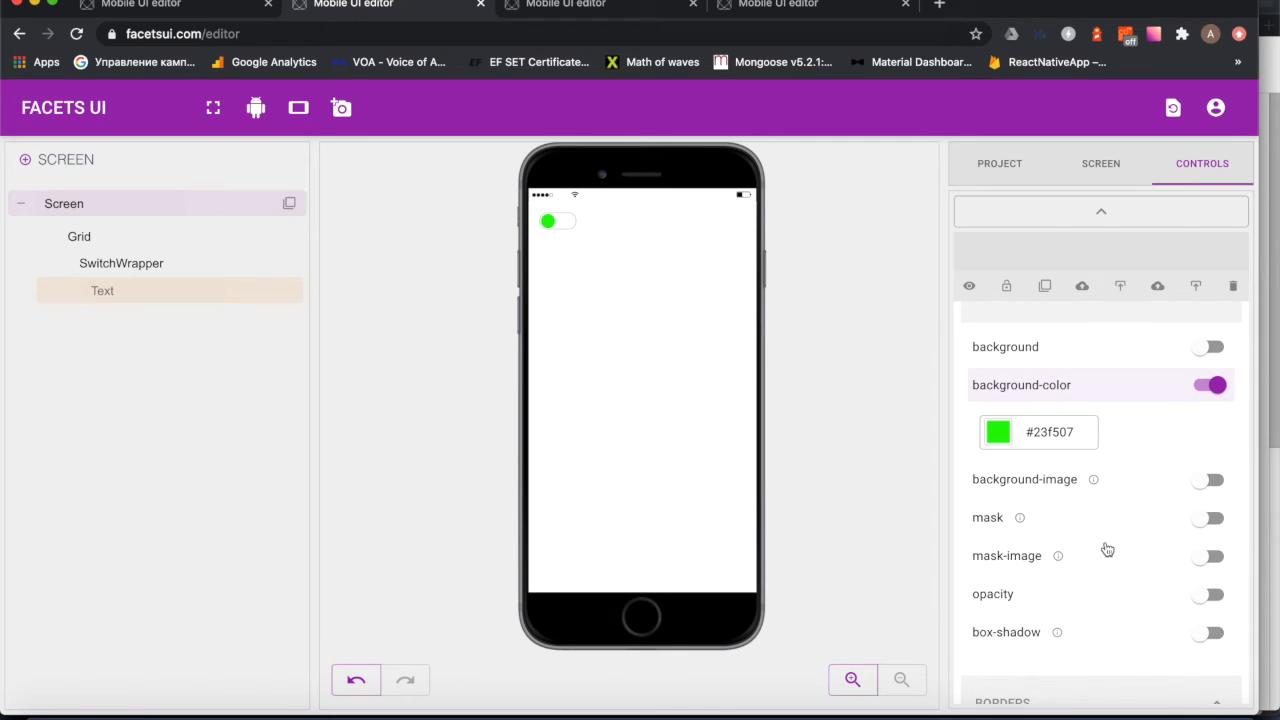
scroll(1106, 548, down, 10)
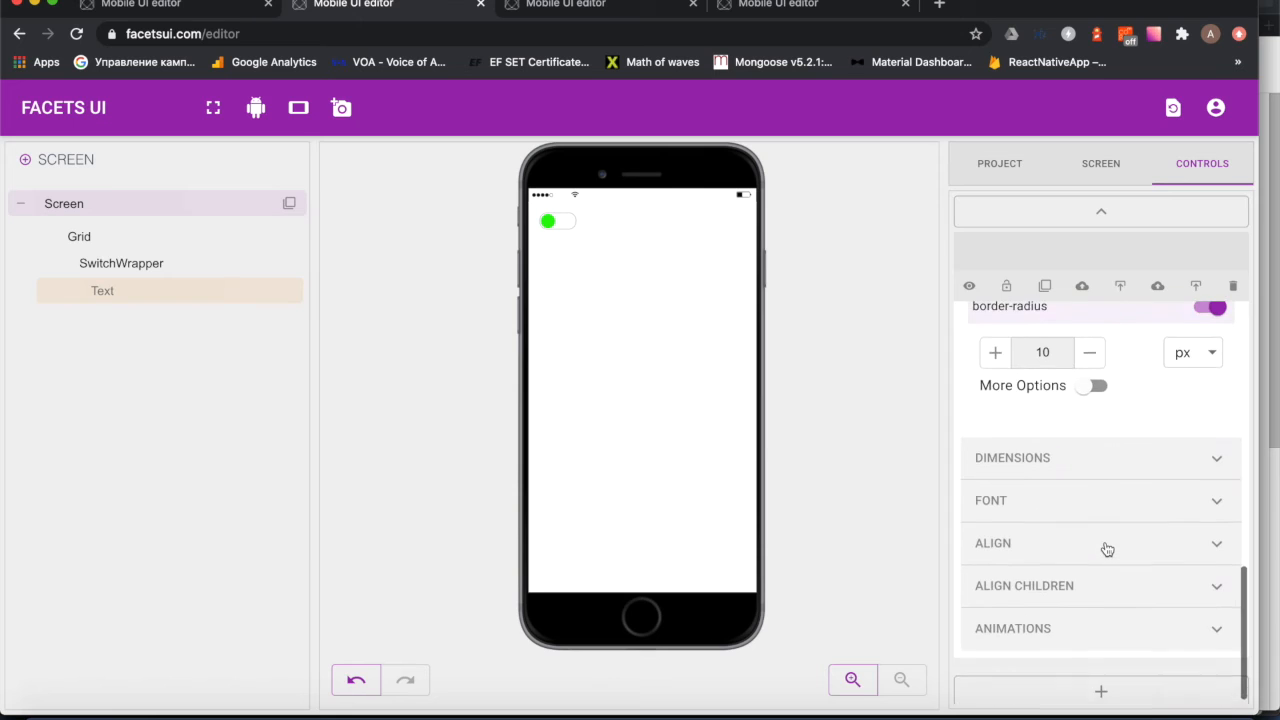
click(1066, 572)
scroll(1064, 570, down, 4)
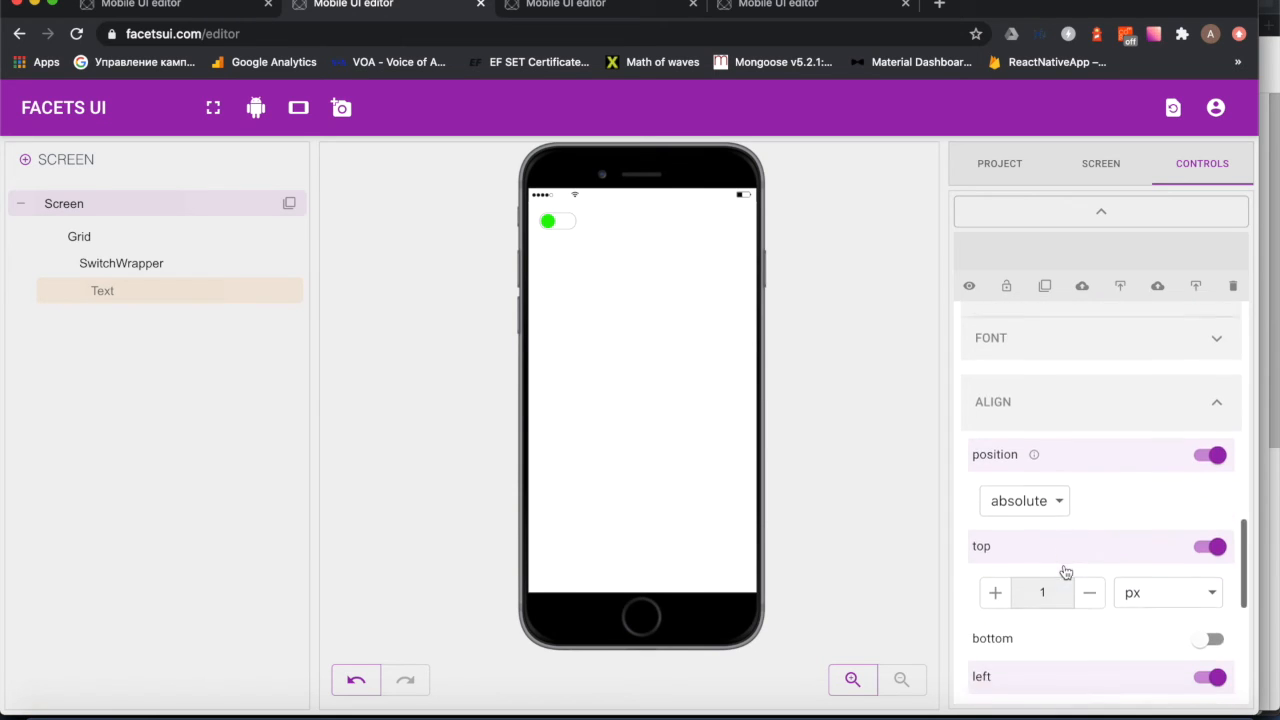
scroll(1064, 566, down, 5)
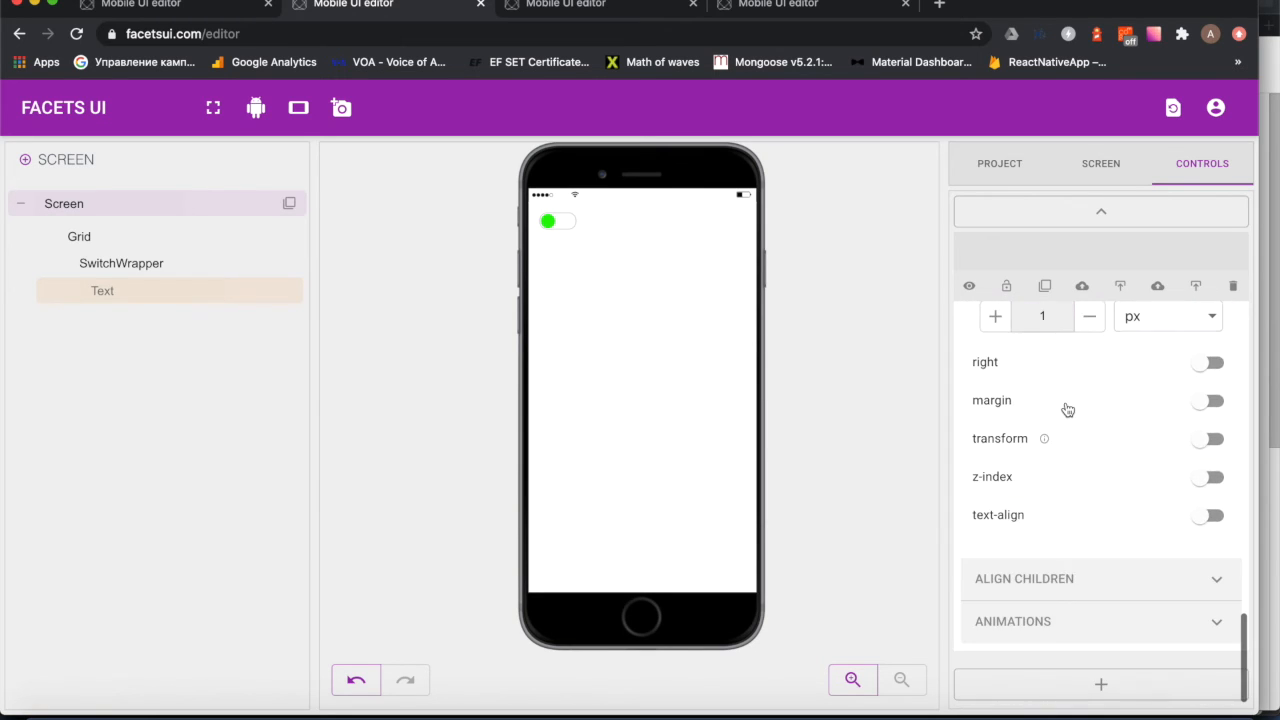
scroll(1066, 409, up, 2)
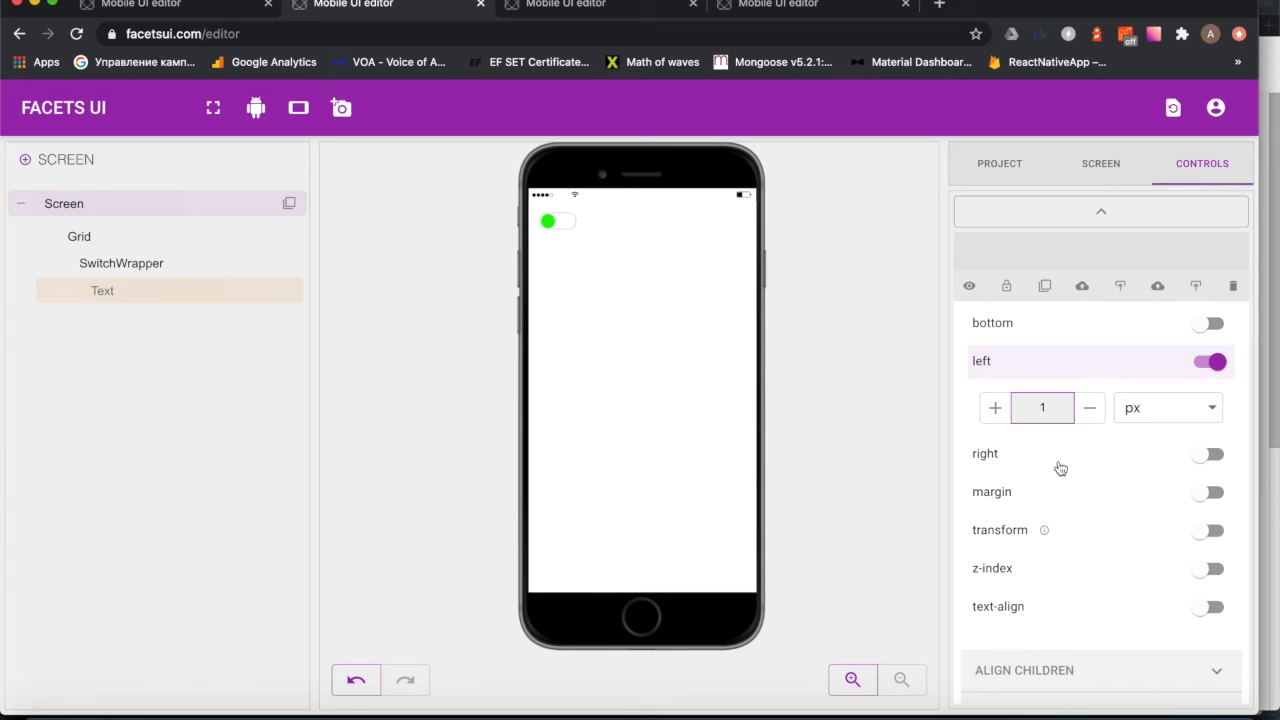
text(9)
key(BackSpace)
key(BackSpace)
text(29)
Step: Return the Text element to its main style by turning off SwitchActive
scroll(1098, 463, up, 6)
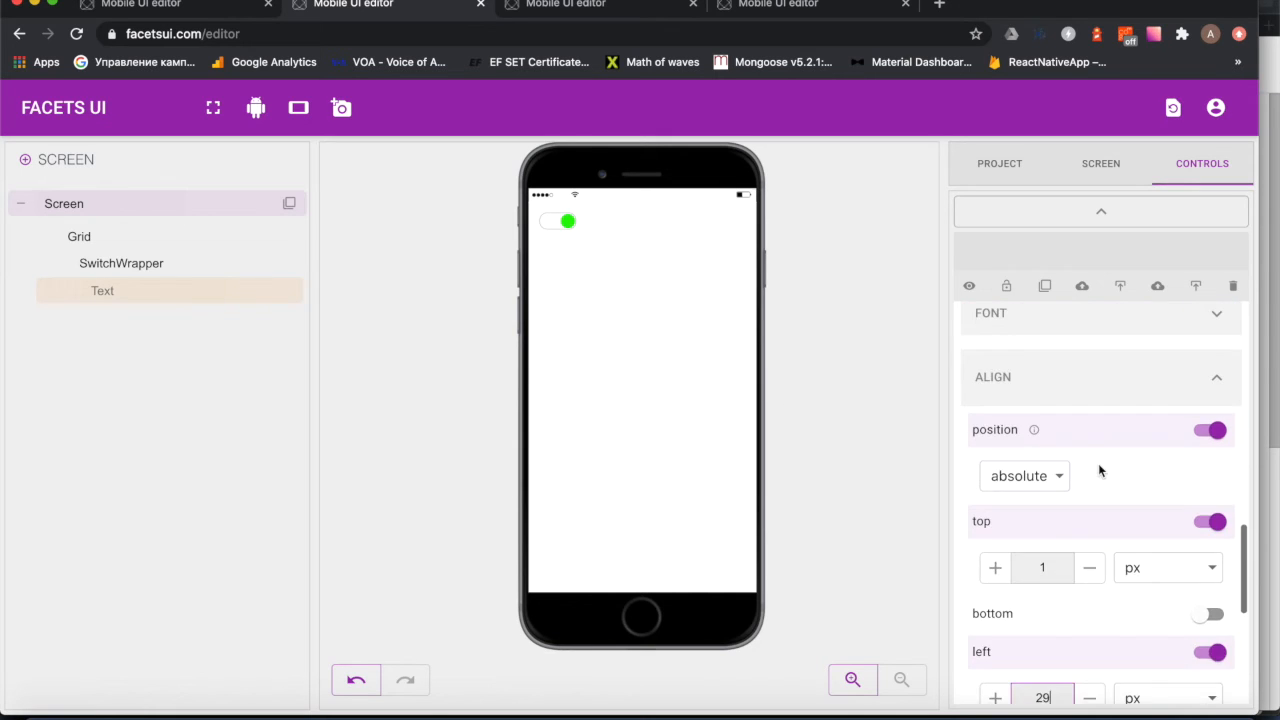
scroll(1098, 469, up, 6)
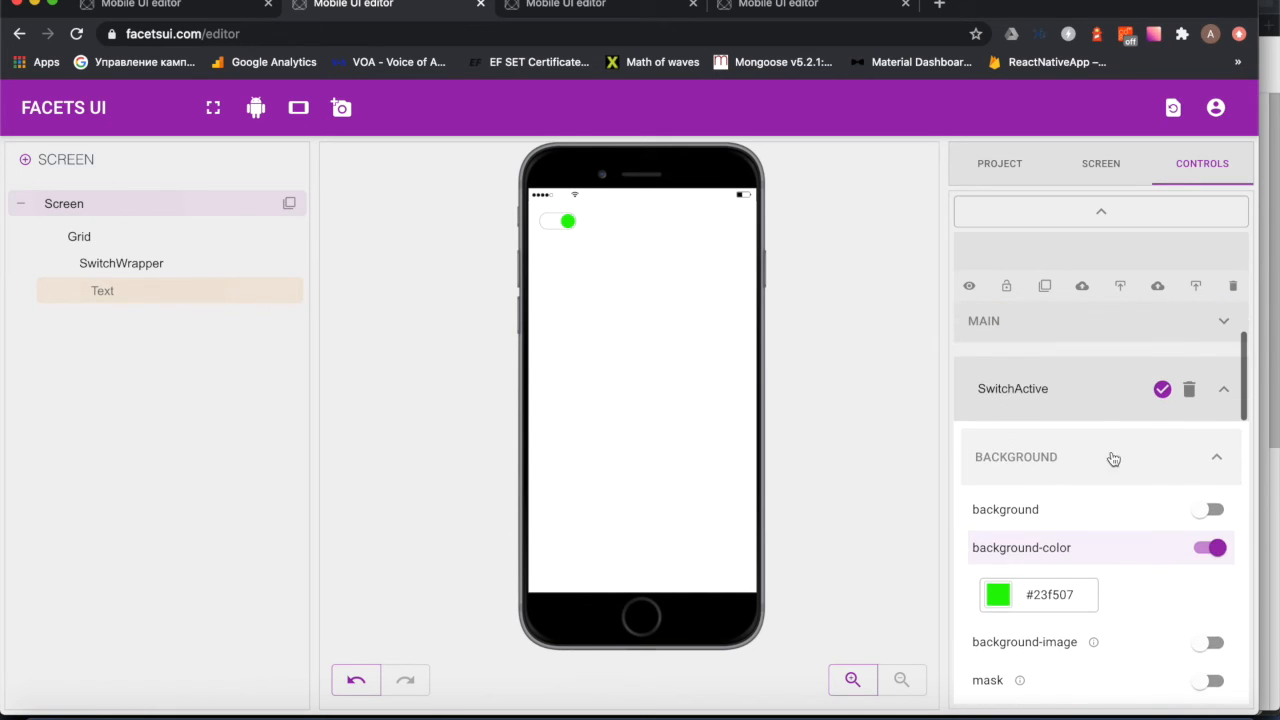
click(1161, 390)
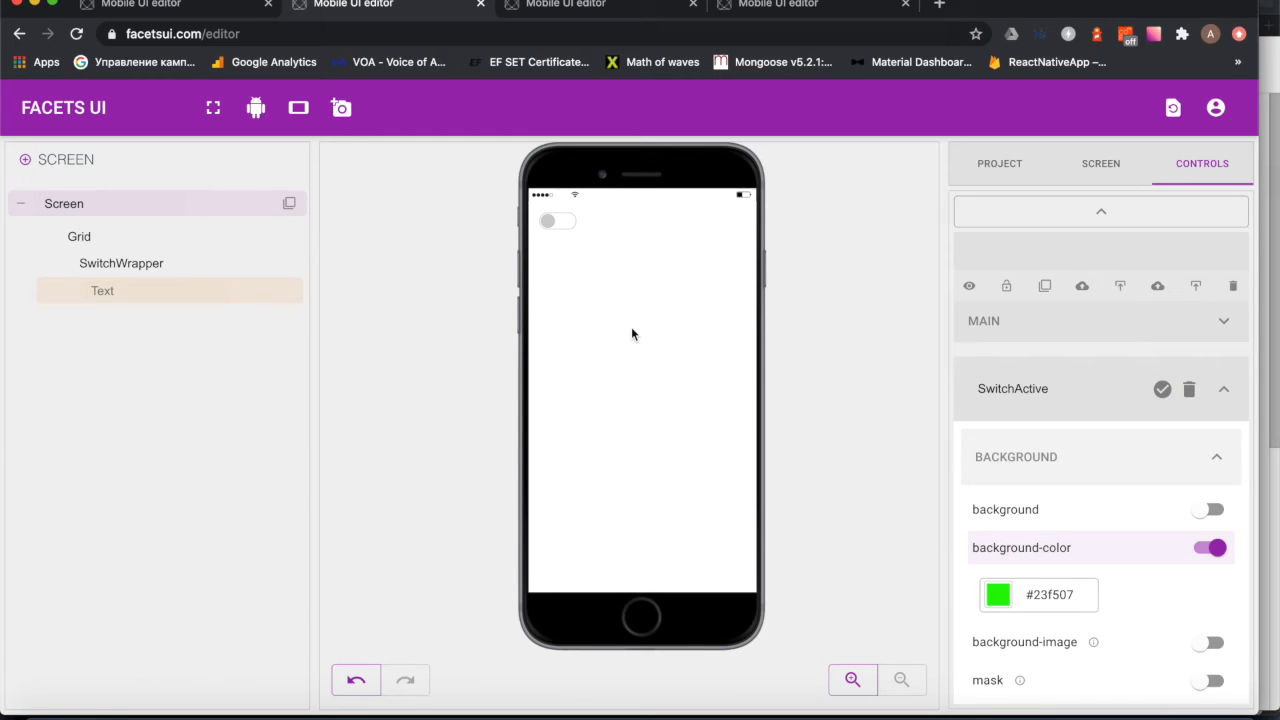
Step: Lock the SwitchWrapper grid's children and test the switch by toggling it several times in the phone preview
click(120, 263)
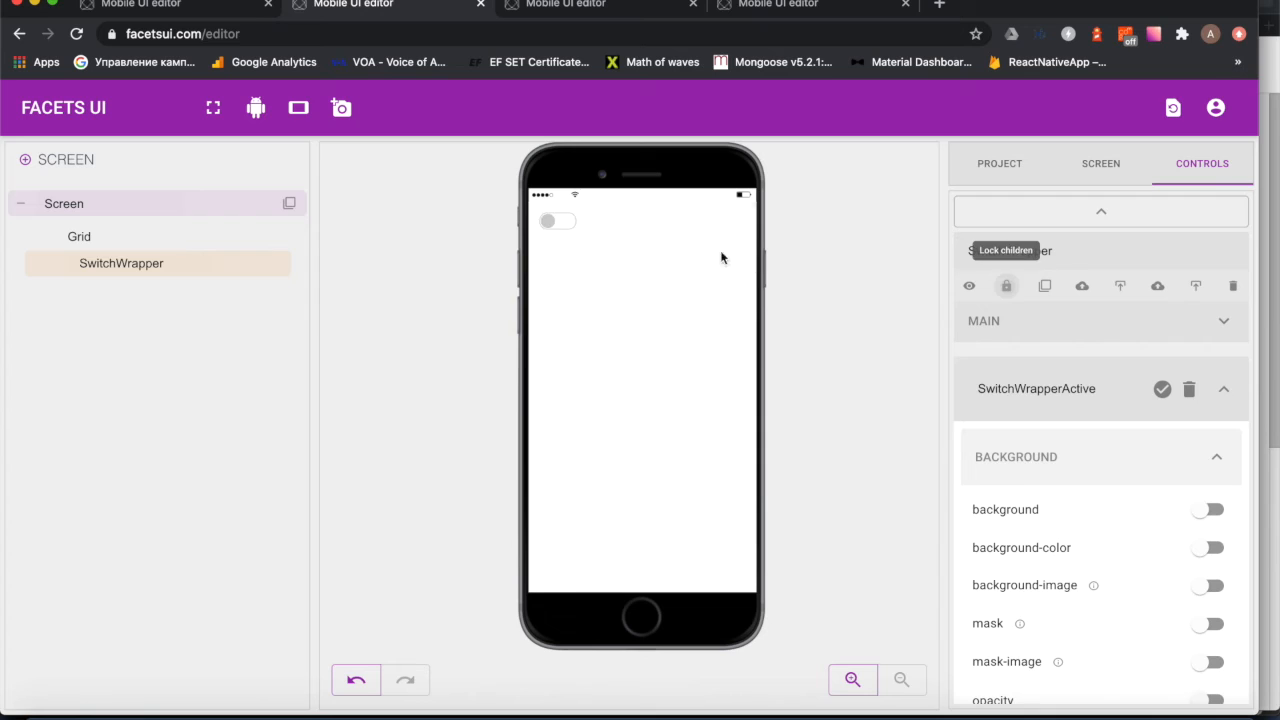
click(568, 221)
click(566, 221)
click(566, 221)
click(556, 224)
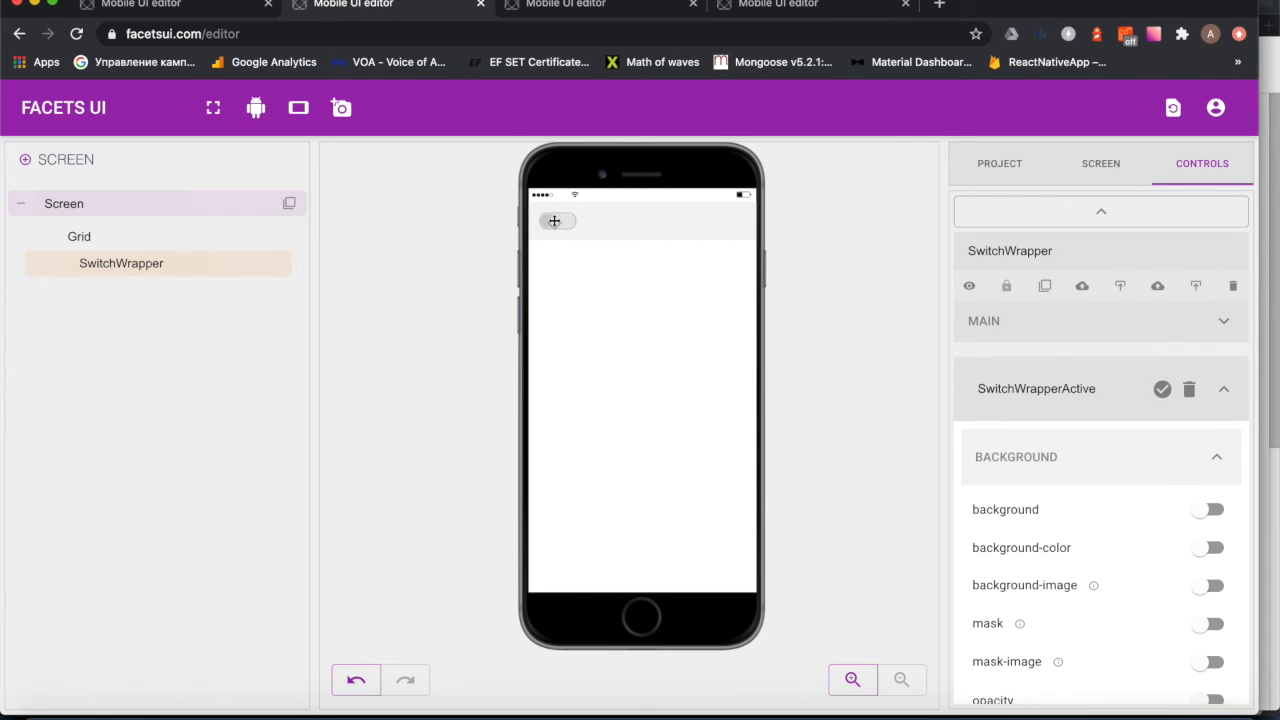
click(560, 220)
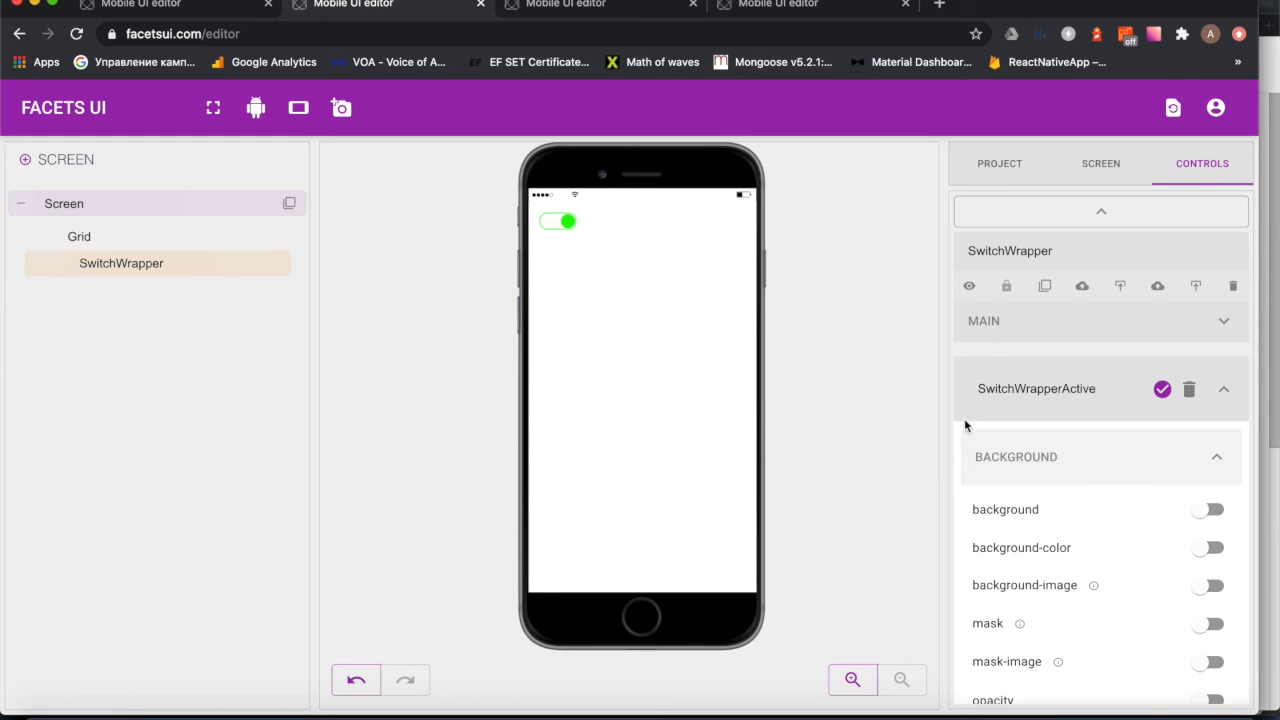
Step: Enable the transition "all .5s ease-out" in the animations of the SwitchWrapper's SwitchWrapperActive style
click(1136, 466)
scroll(1137, 467, down, 1)
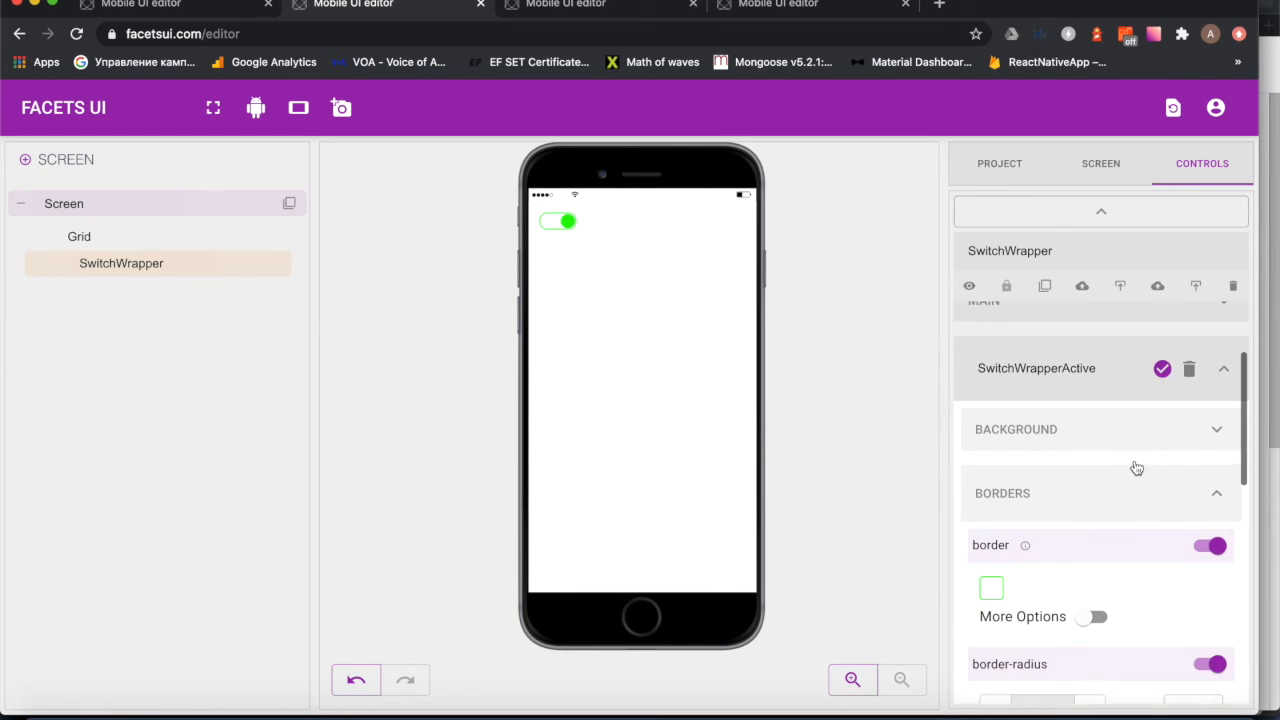
scroll(1137, 466, up, 1)
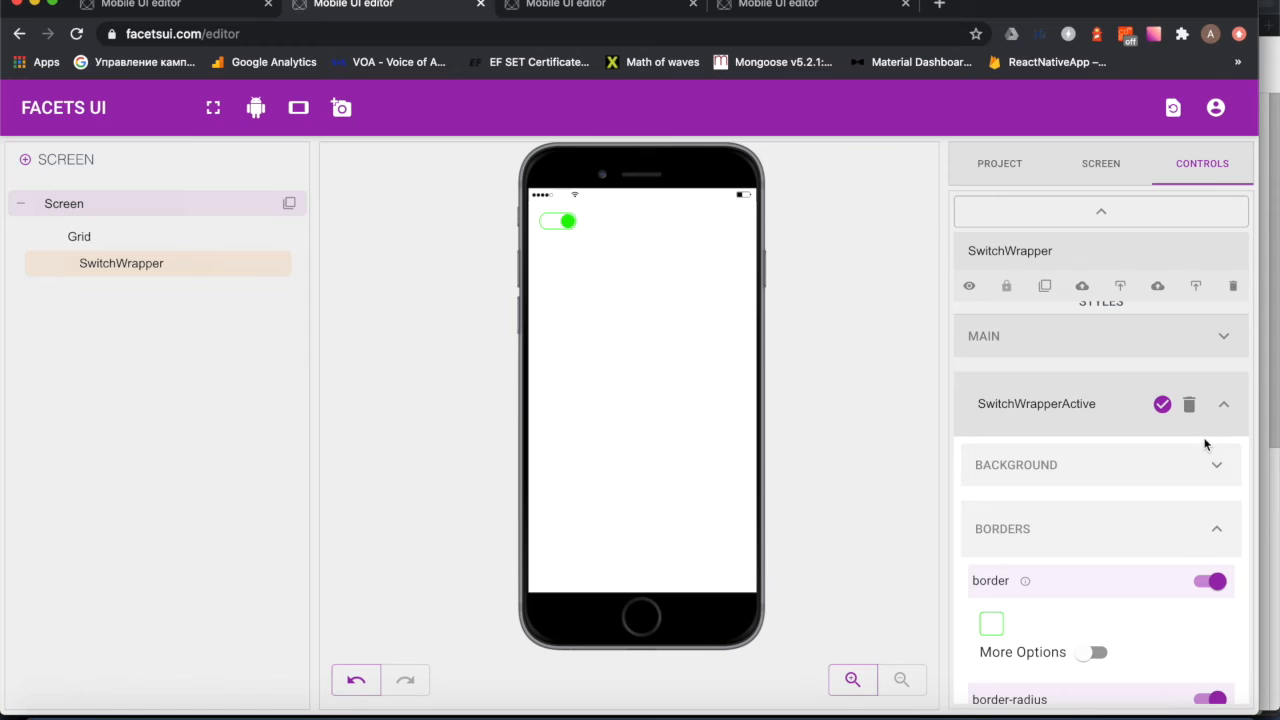
double_click(222, 264)
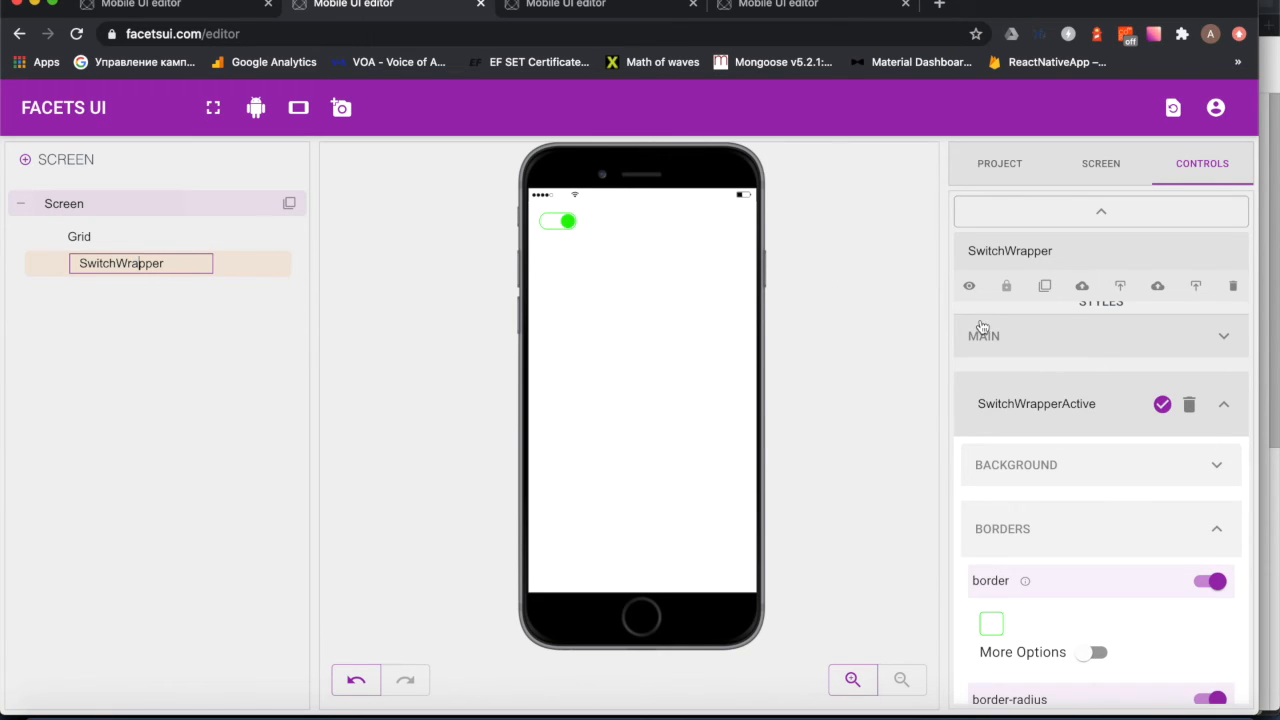
click(1225, 414)
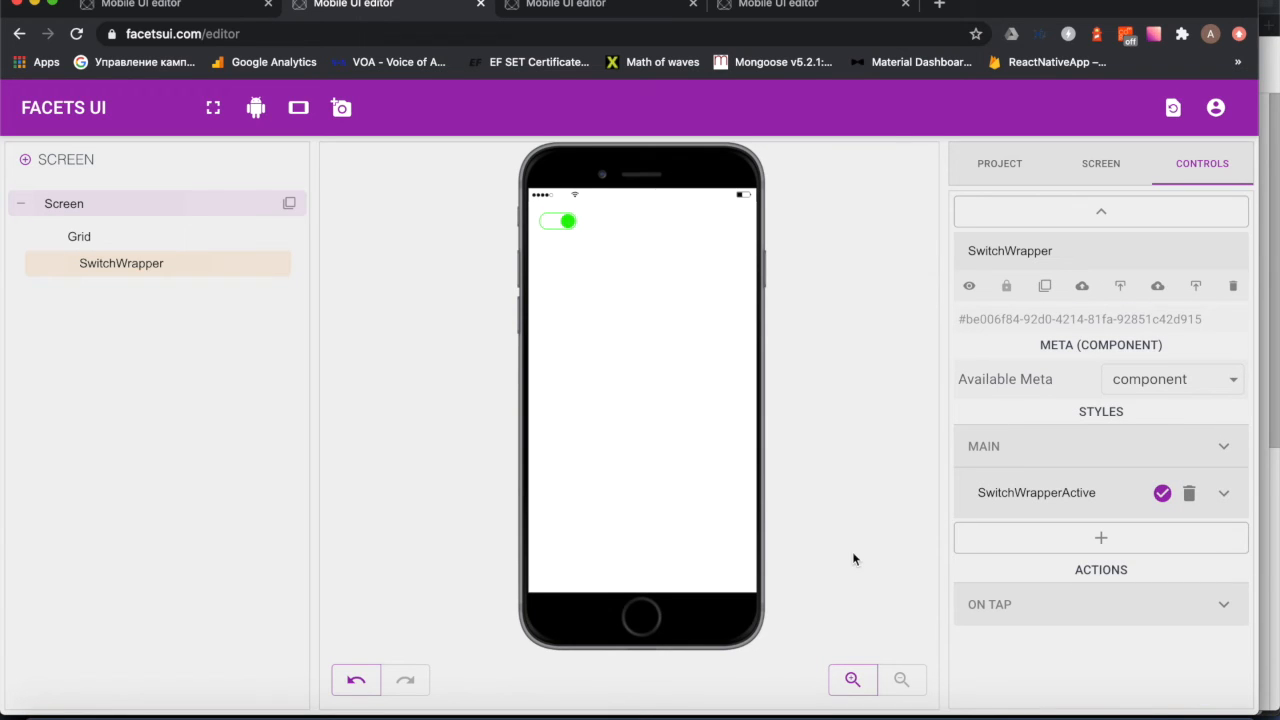
click(1226, 495)
scroll(1228, 500, down, 10)
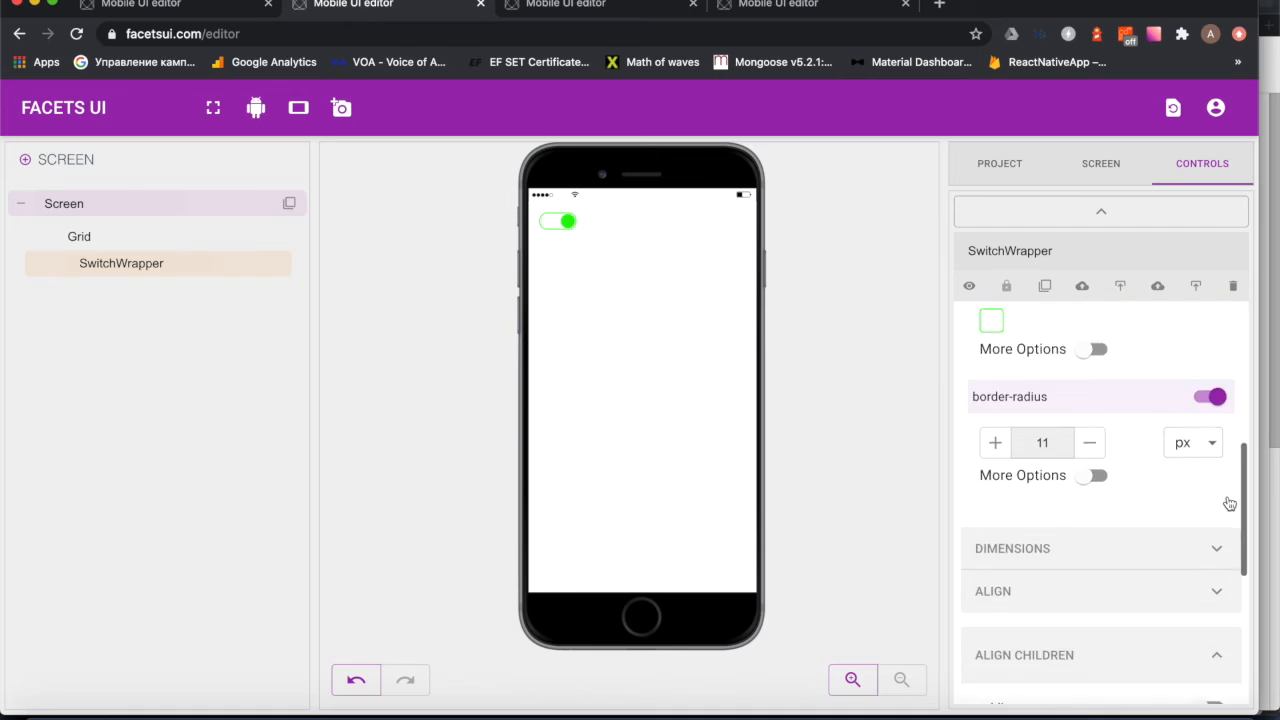
click(1052, 562)
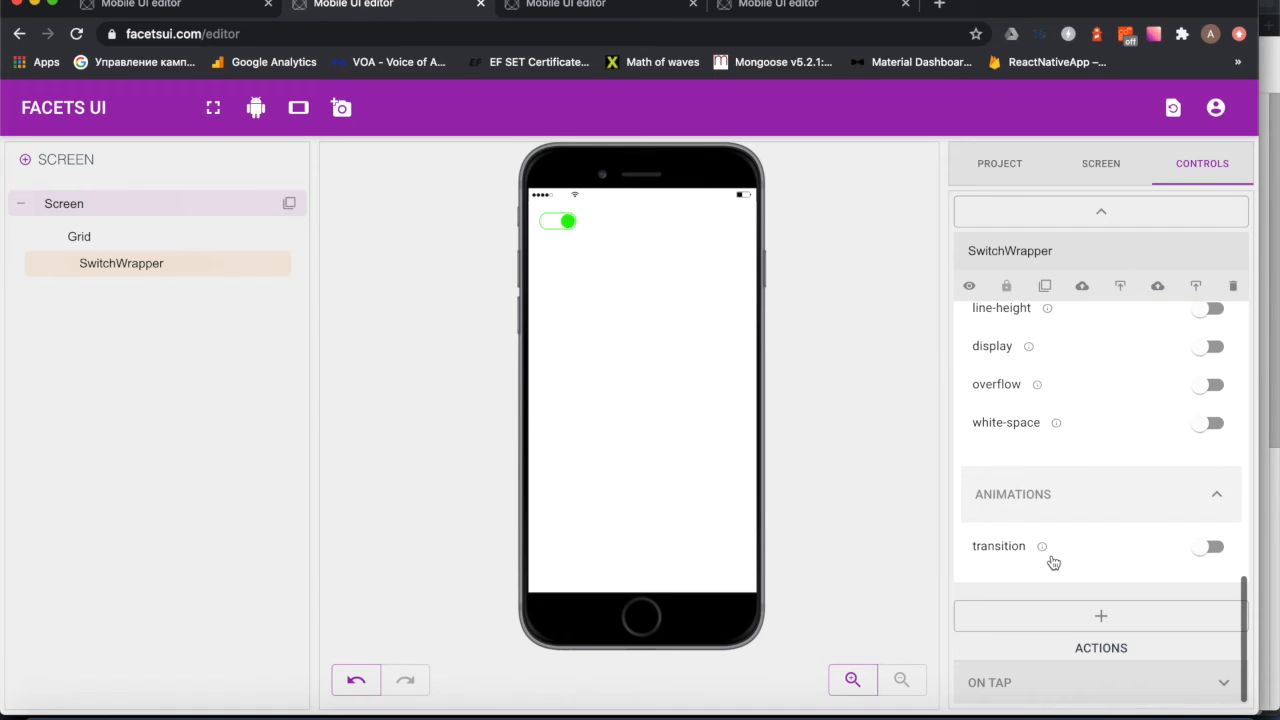
click(1118, 550)
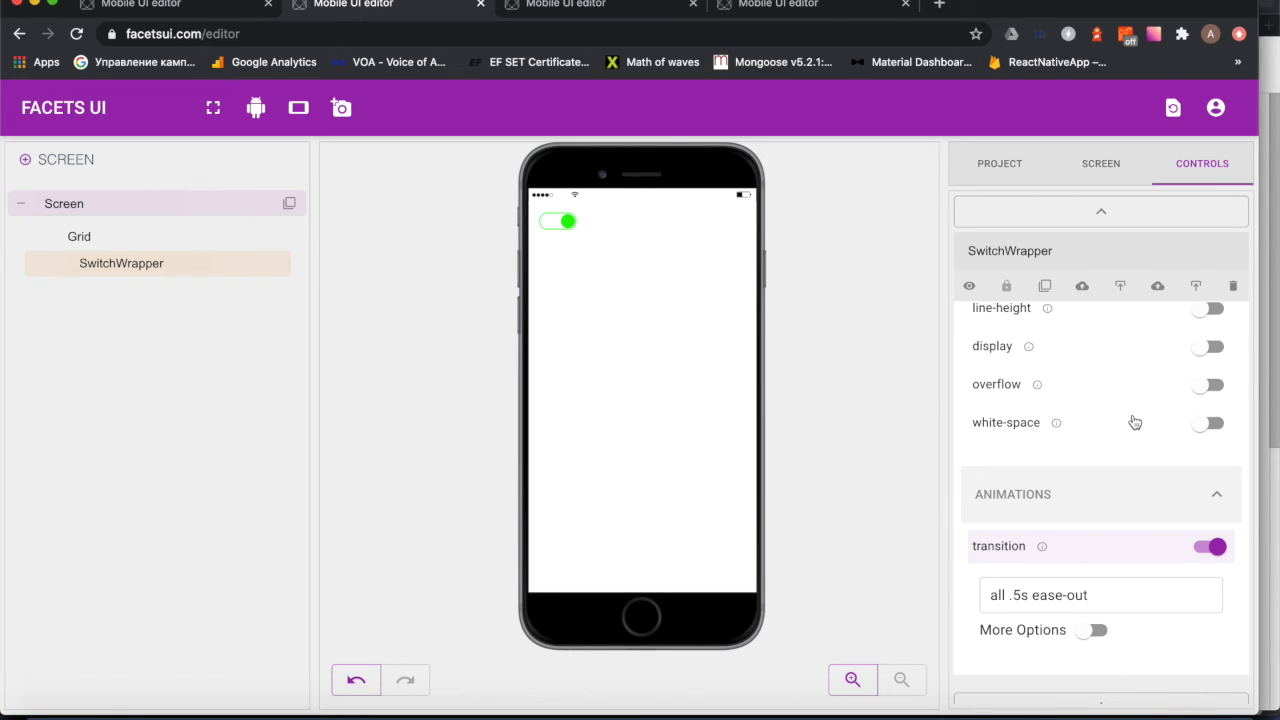
scroll(1133, 422, up, 4)
scroll(1131, 423, down, 6)
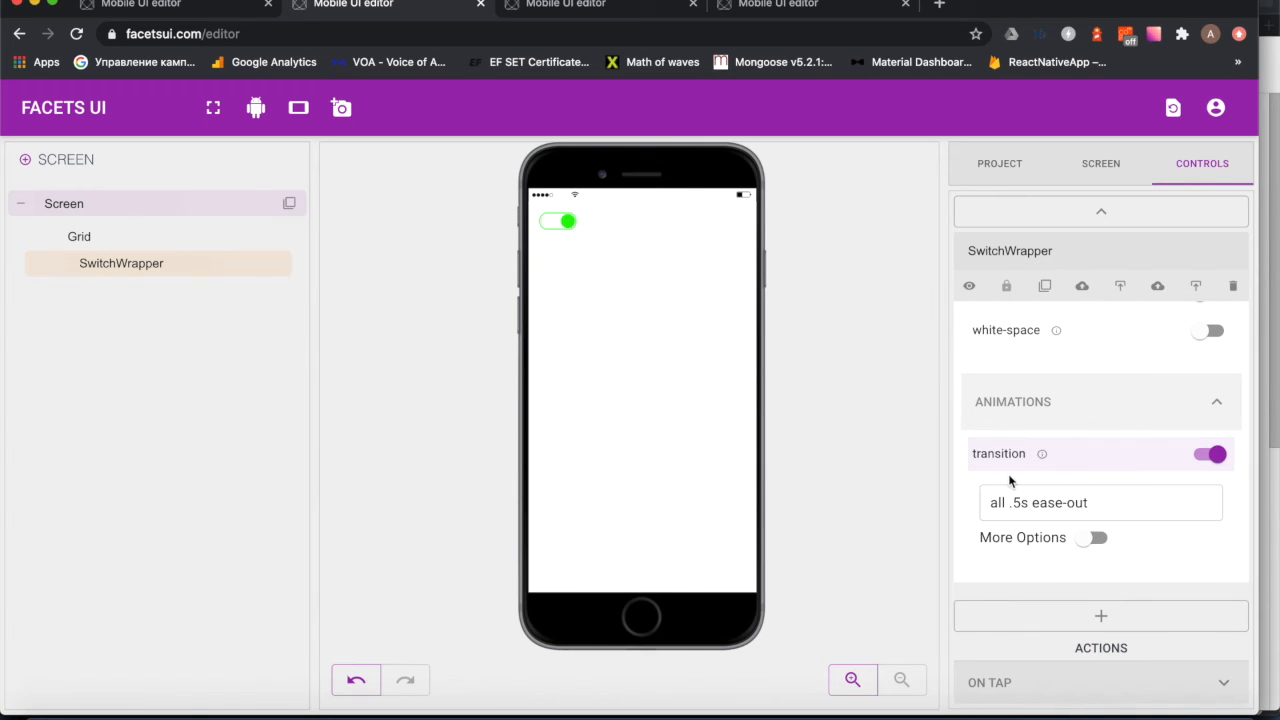
Step: Enable the transition "all .5s ease-out" in the animations of the SwitchWrapper's main style
scroll(1140, 400, up, 10)
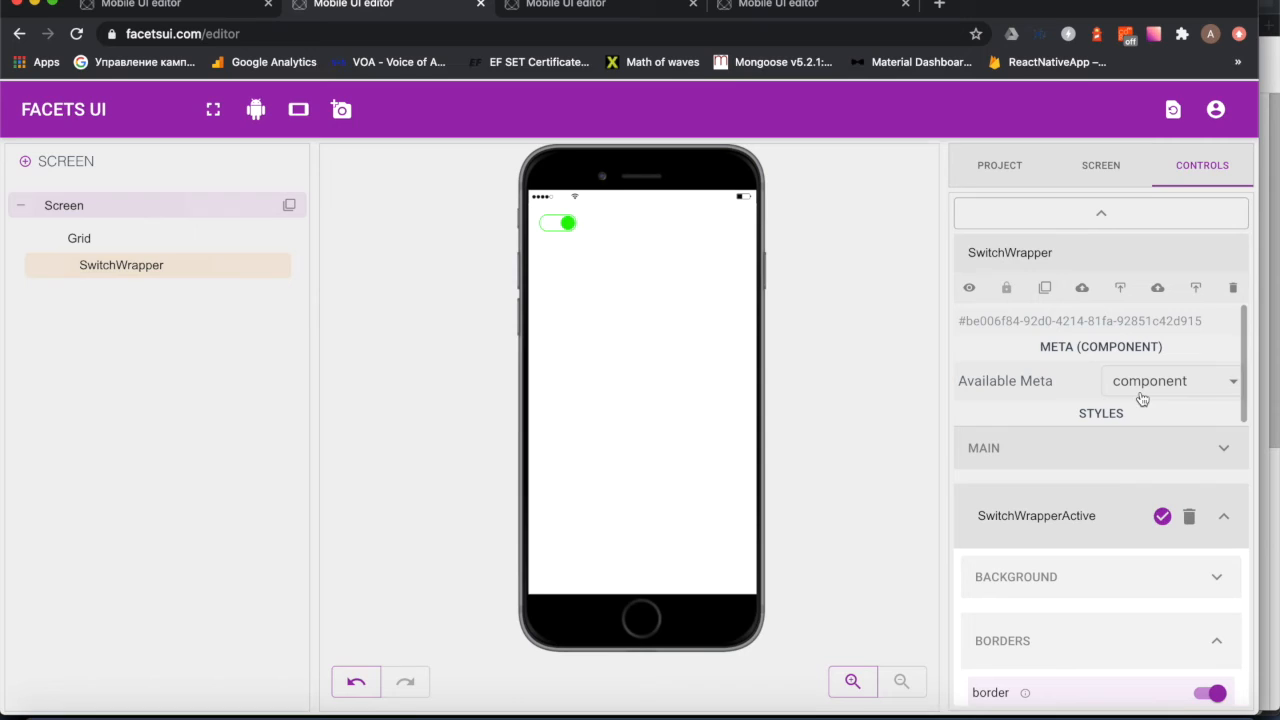
click(1194, 440)
scroll(1080, 528, down, 5)
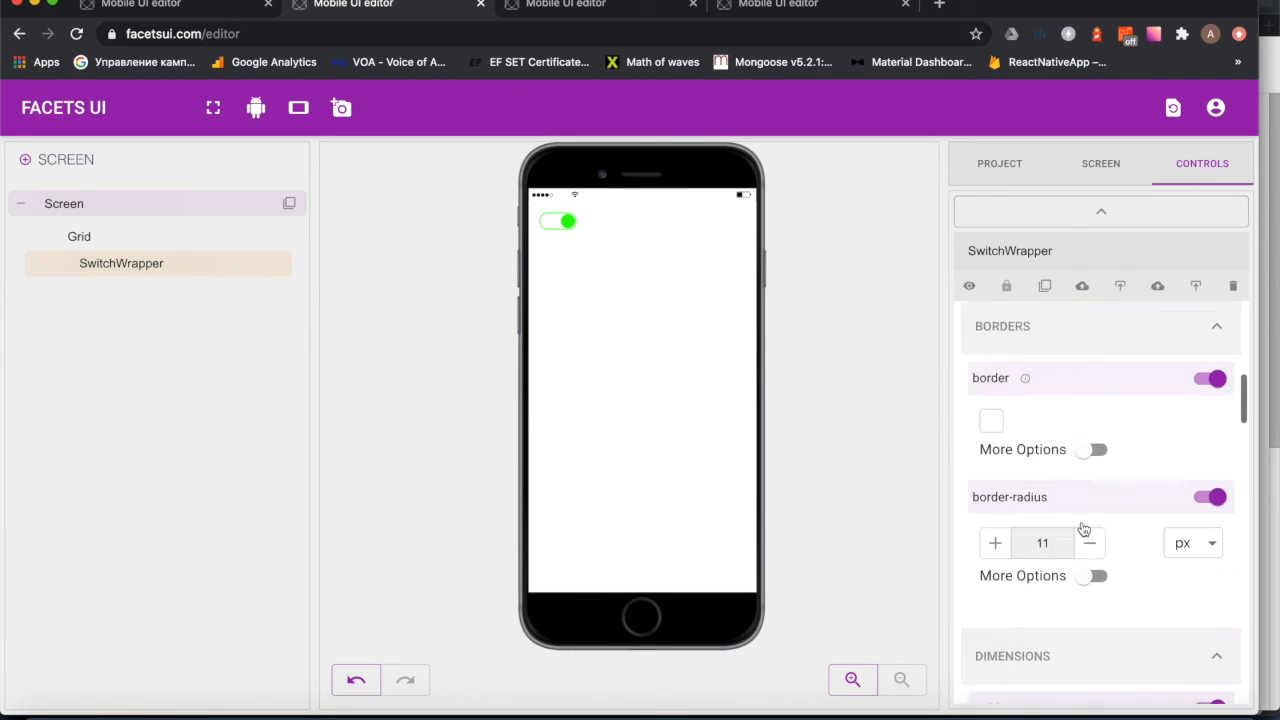
scroll(1083, 529, down, 2)
scroll(1083, 529, up, 4)
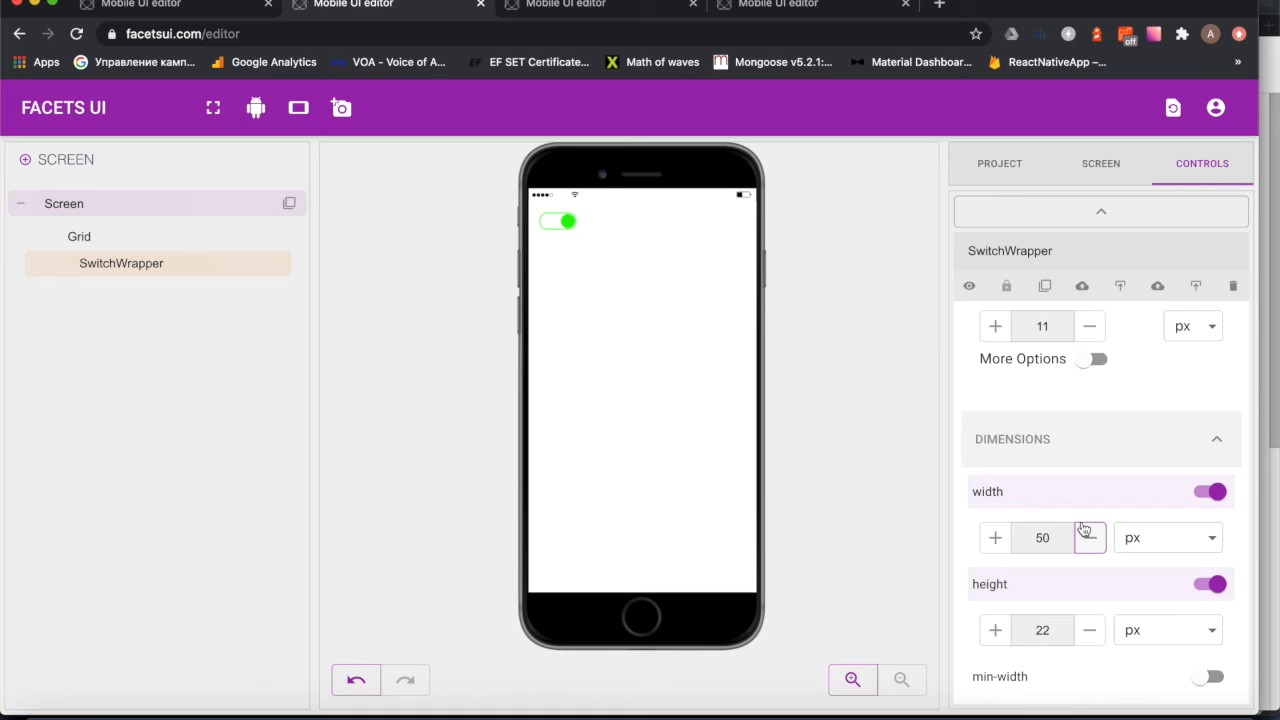
scroll(1111, 497, down, 10)
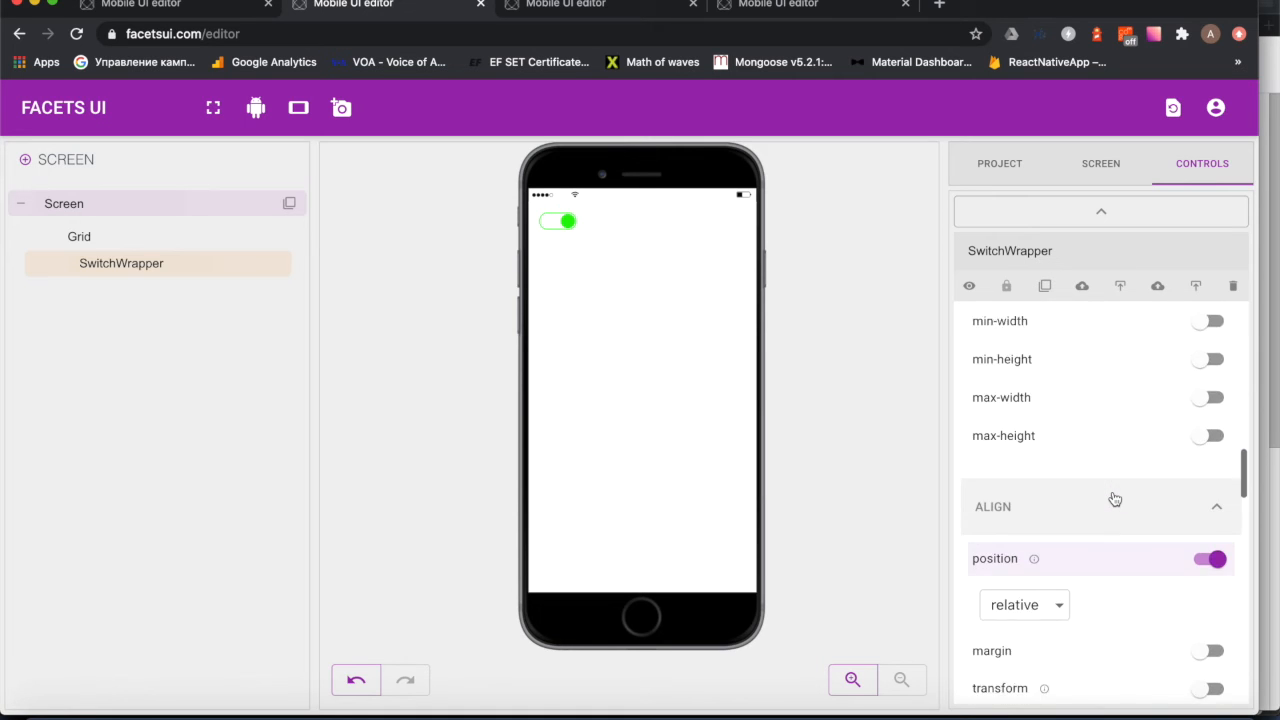
scroll(1114, 500, down, 3)
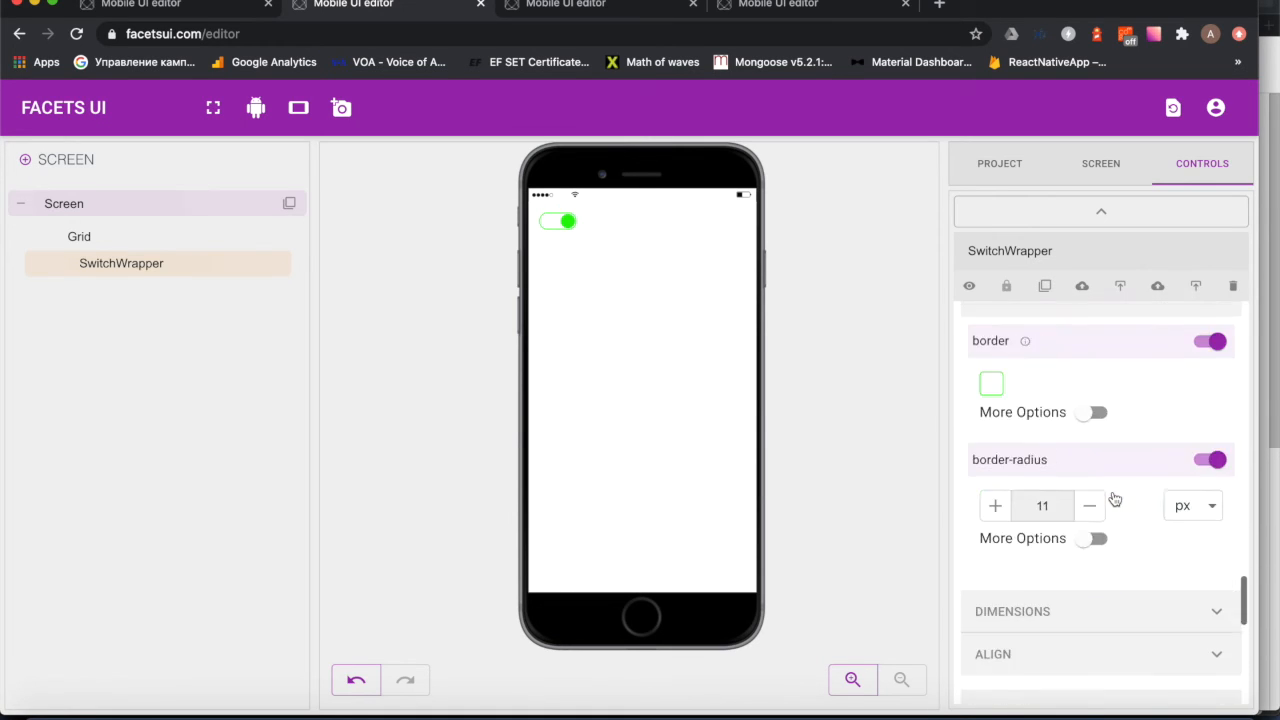
scroll(1114, 500, up, 8)
click(1224, 601)
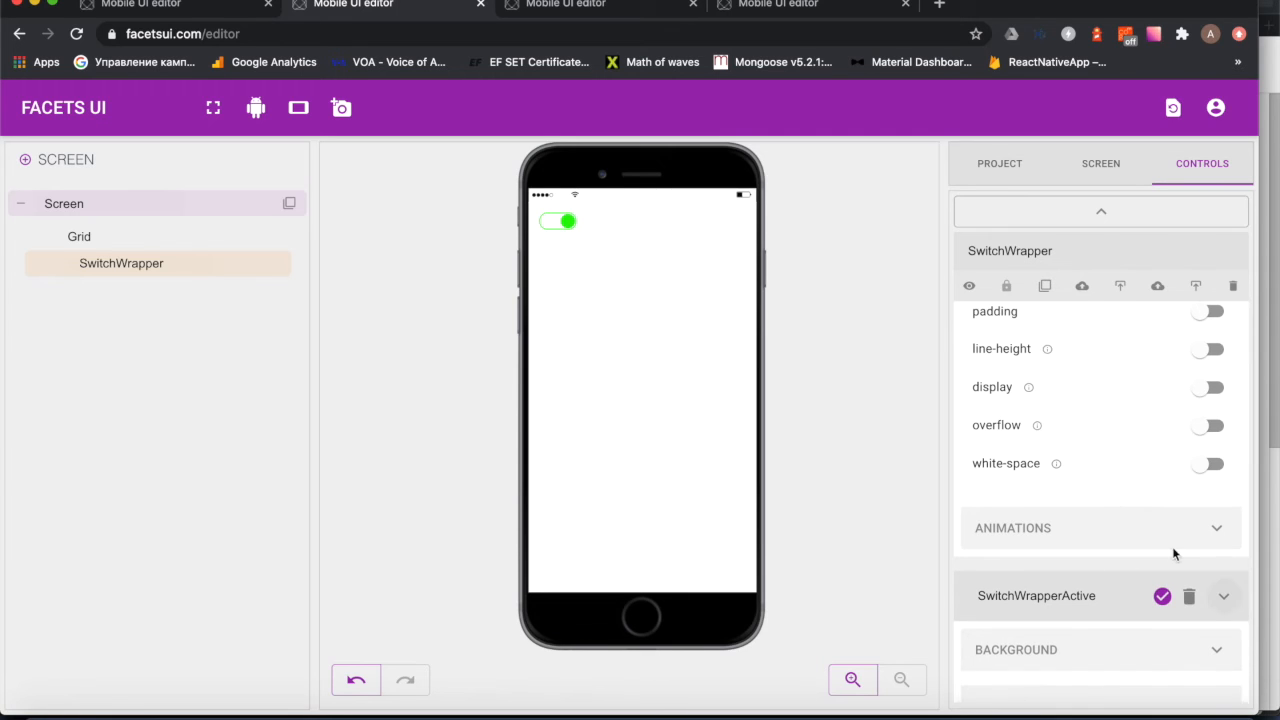
click(1138, 528)
scroll(1130, 510, down, 1)
click(1123, 491)
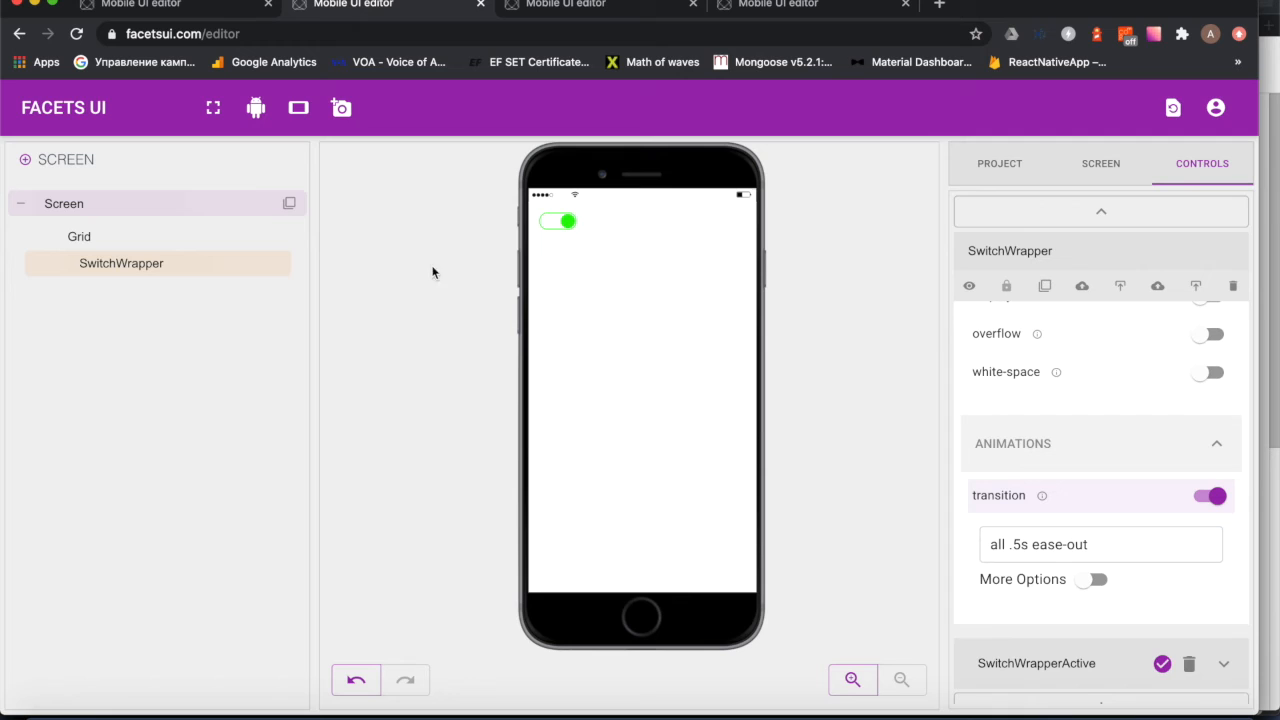
Step: Unlock the SwitchWrapper's children and enable the transition "all .5s ease-out" in the Text element's main style
click(1005, 288)
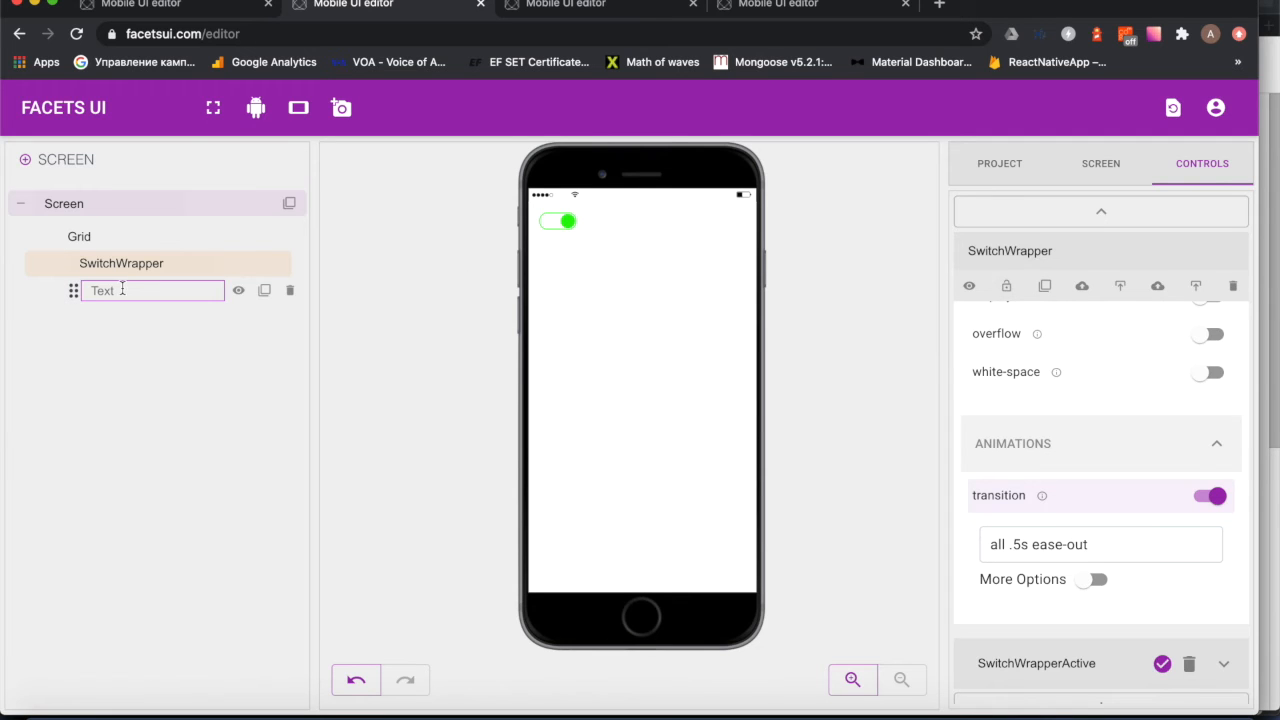
scroll(1097, 569, down, 5)
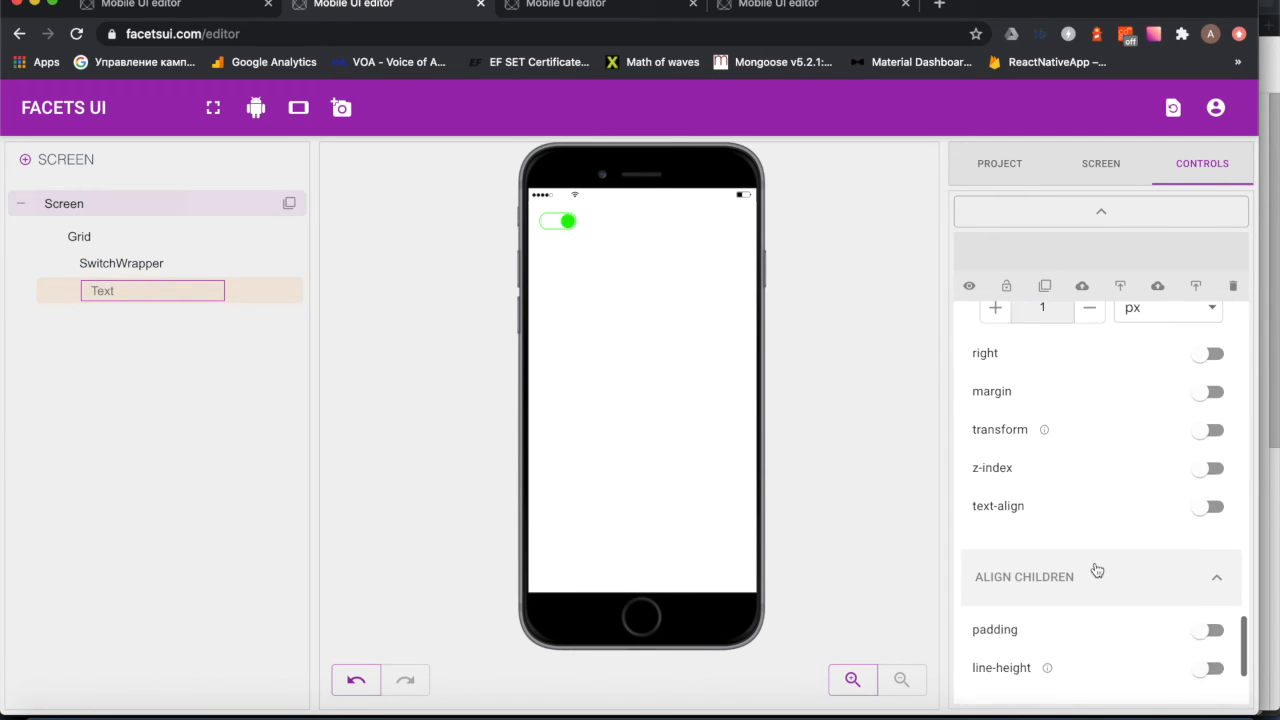
click(1097, 569)
scroll(1080, 572, down, 1)
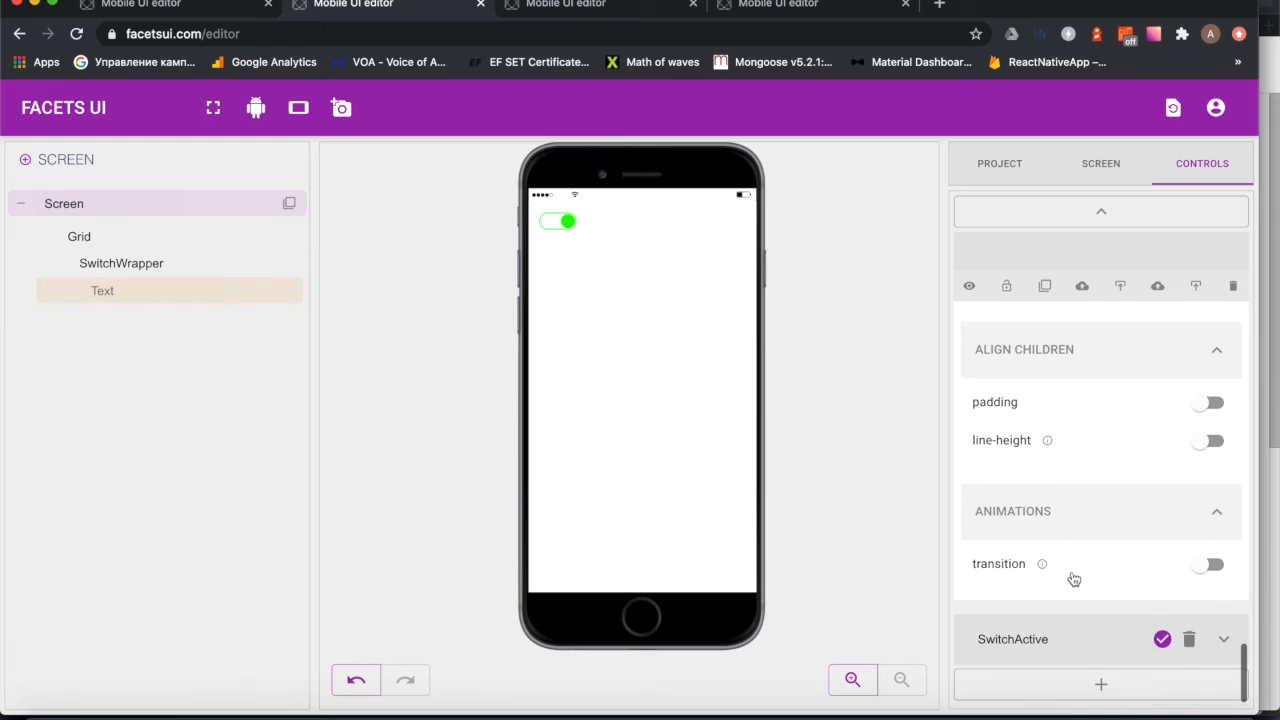
click(1091, 572)
Step: Enable the transition "all .5s ease-out" in the animations of the Text element's SwitchActive style
scroll(1091, 572, down, 2)
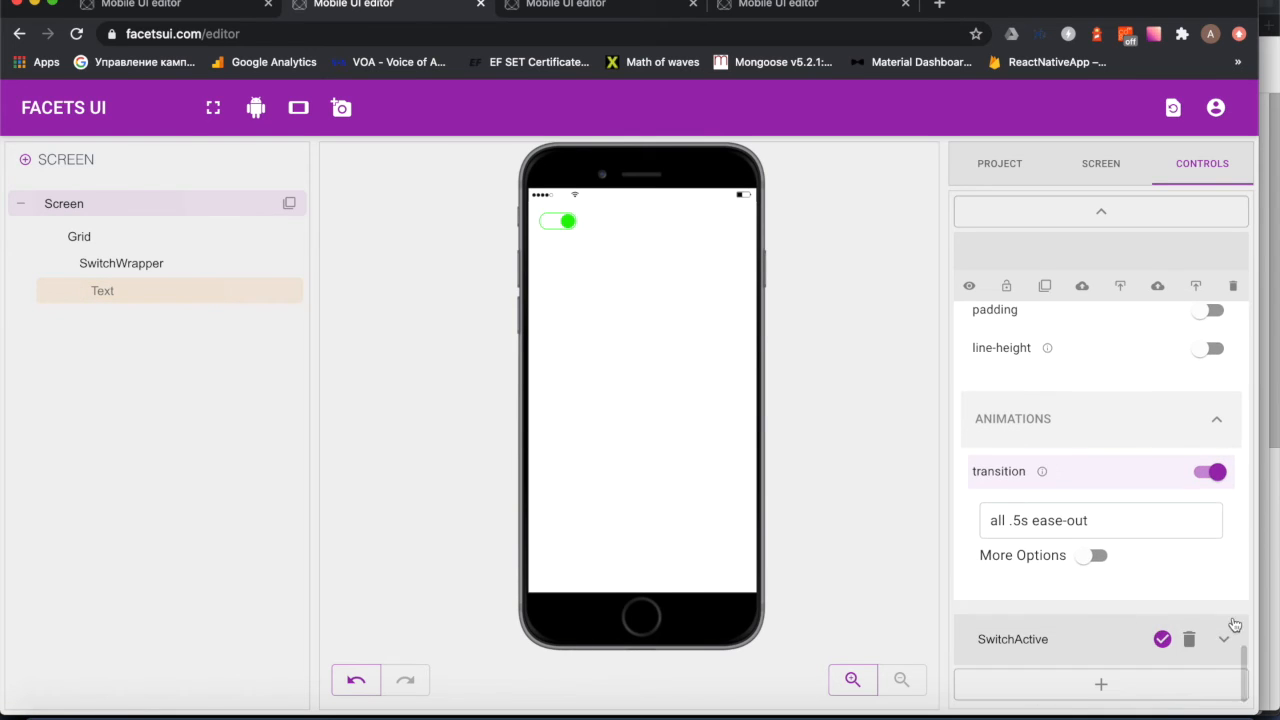
scroll(1223, 646, down, 4)
scroll(1111, 586, down, 5)
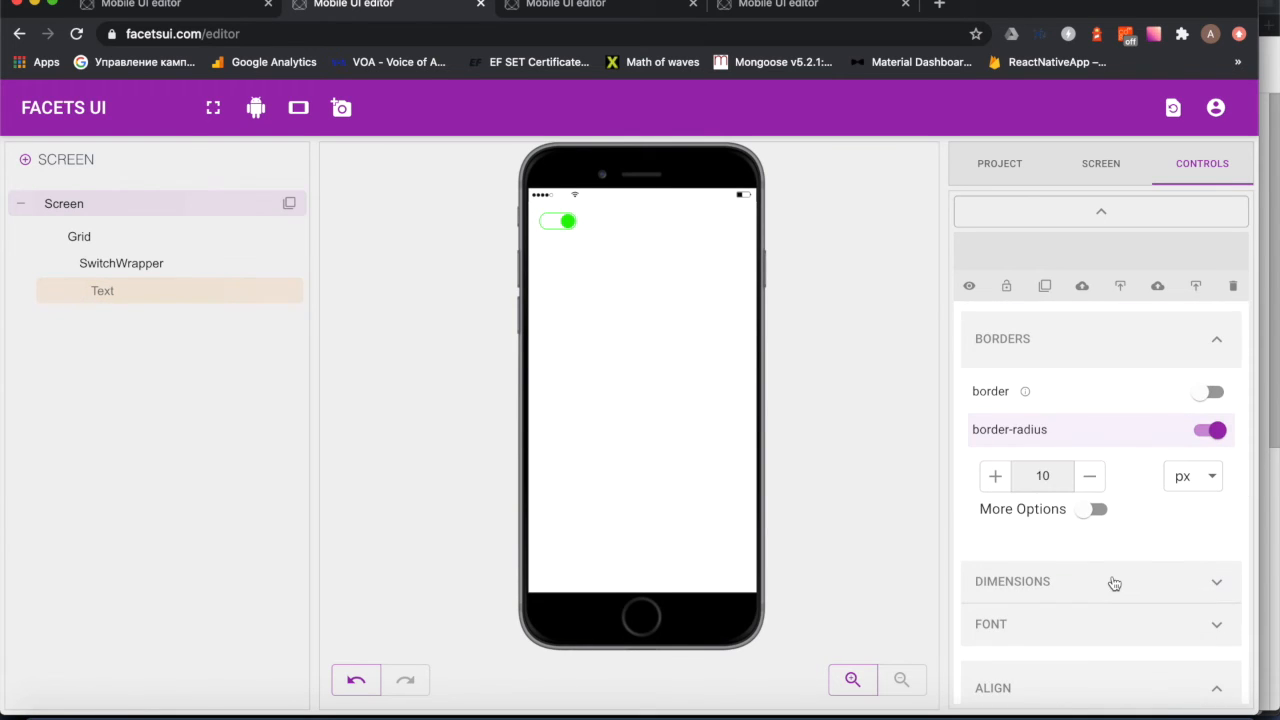
scroll(1112, 585, down, 12)
scroll(1114, 583, down, 3)
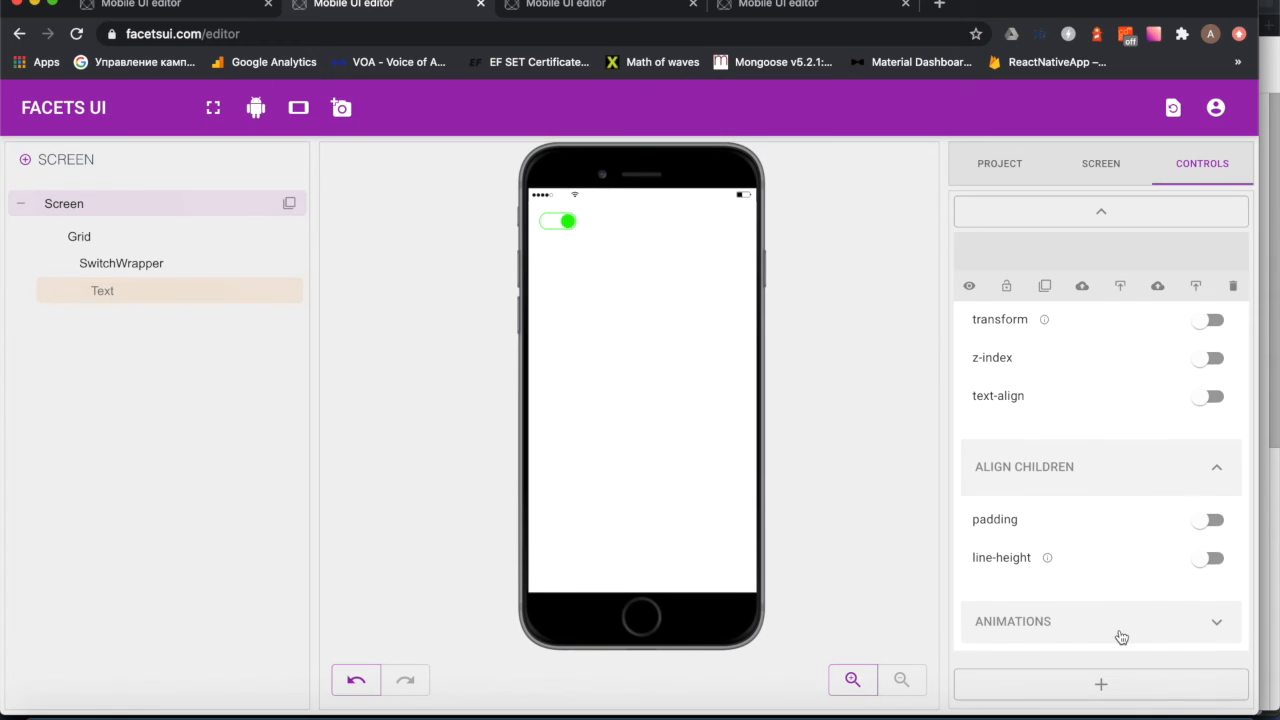
click(1130, 618)
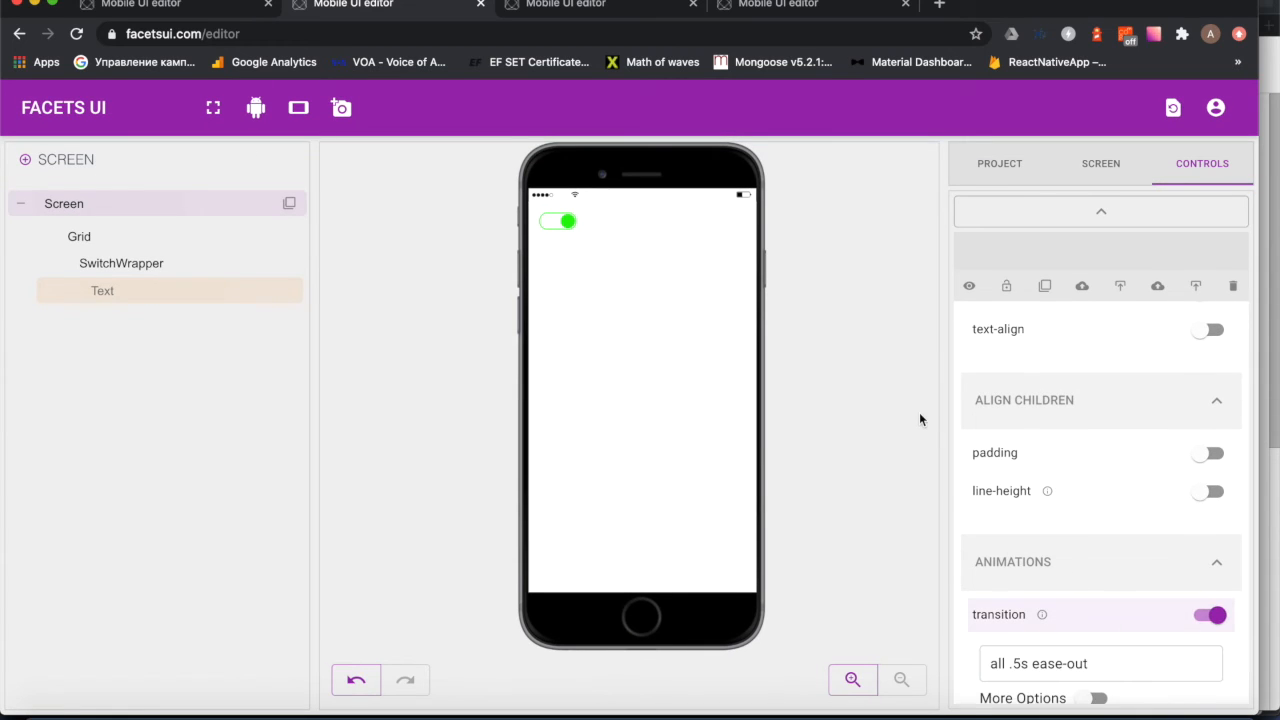
Step: Lock the SwitchWrapper's children again and test the animated switch by toggling it on and off in the preview
click(253, 263)
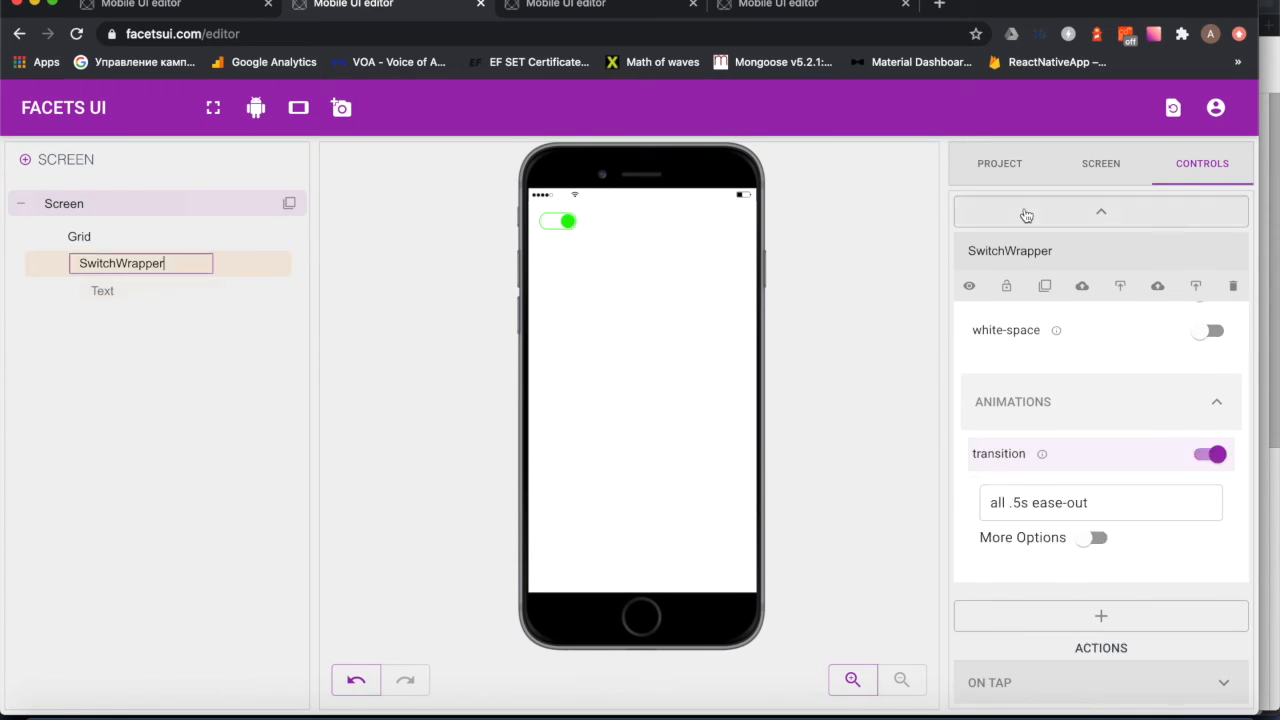
click(1007, 287)
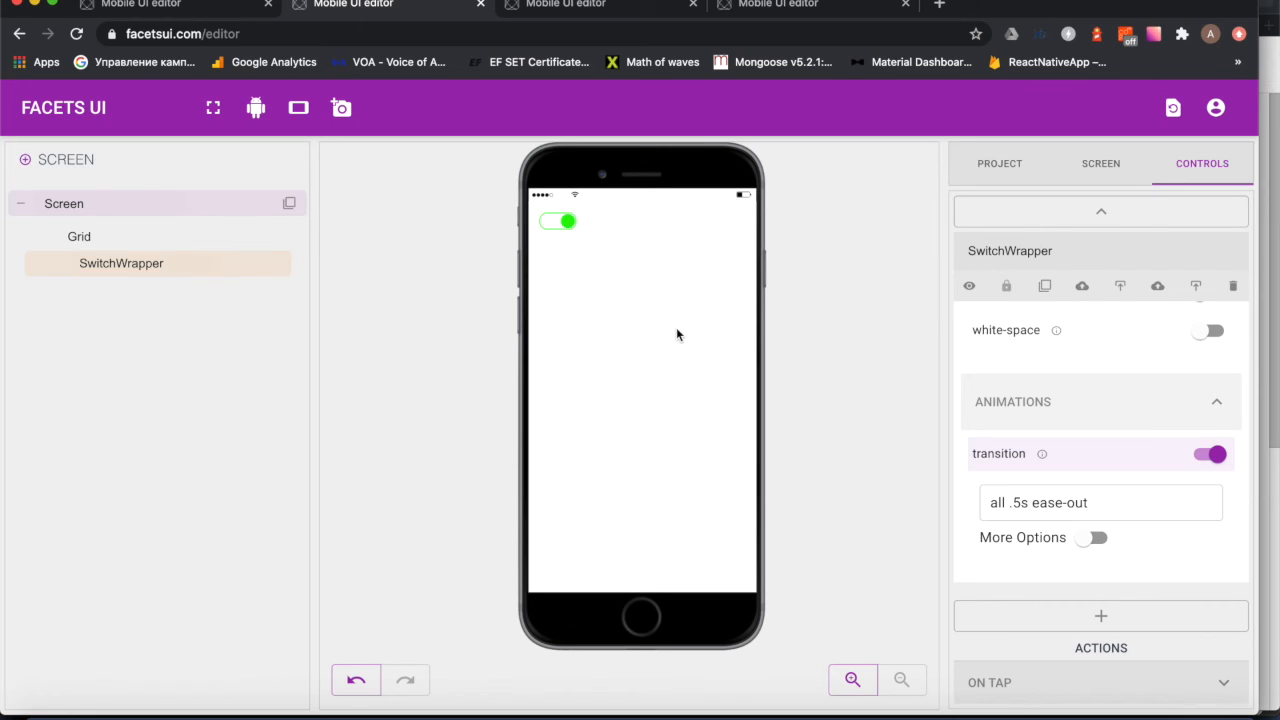
click(567, 222)
click(558, 221)
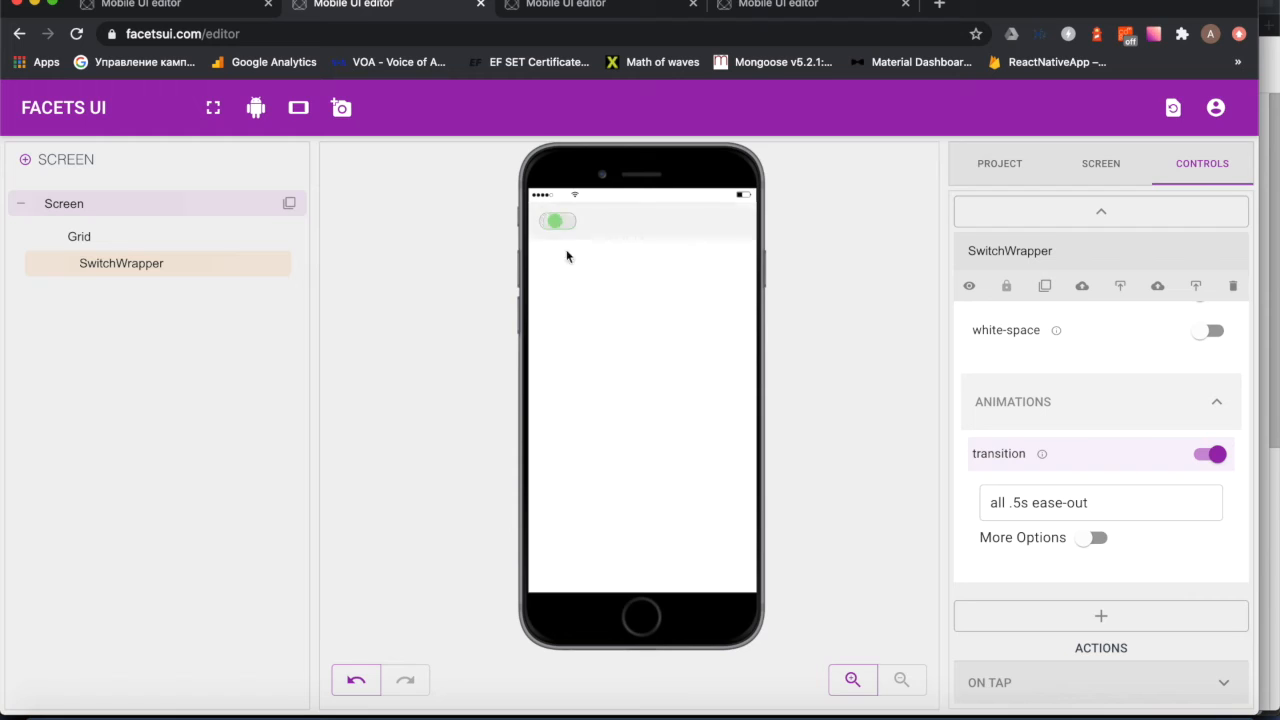
click(568, 222)
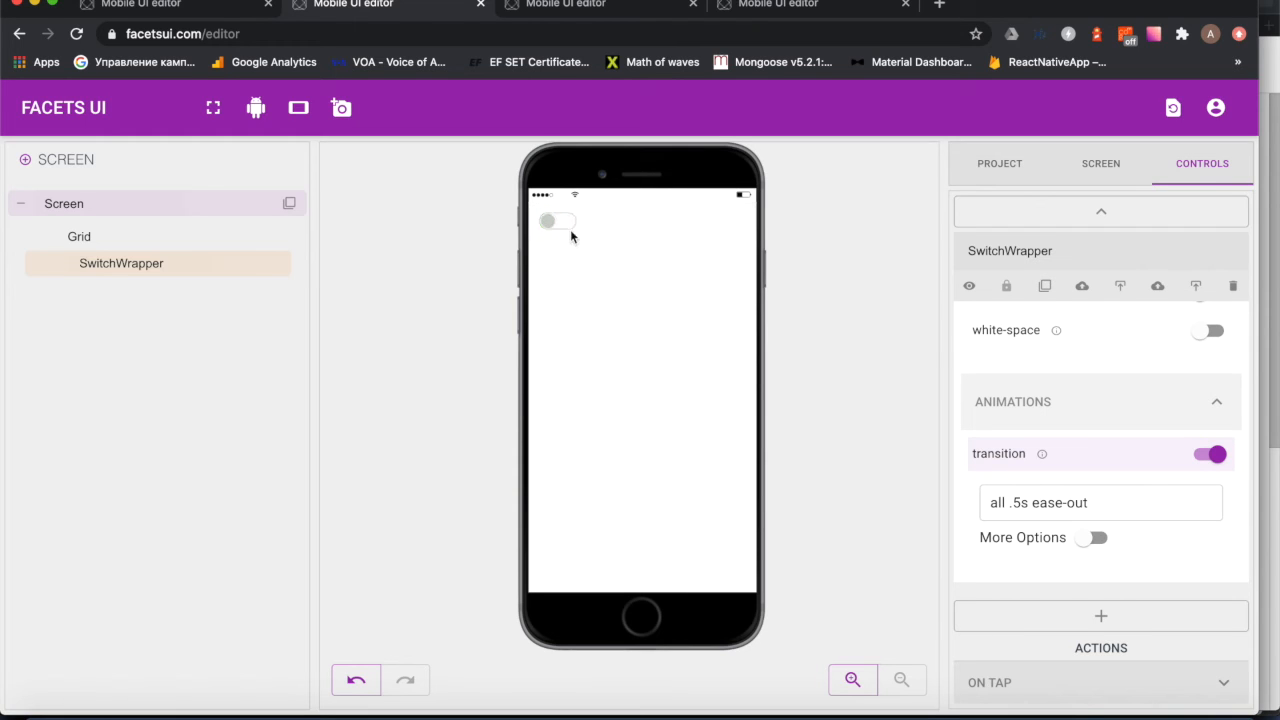
click(560, 220)
click(560, 221)
Step: Rename the project to Switch and export it as the package Switch.zip
scroll(1088, 446, up, 10)
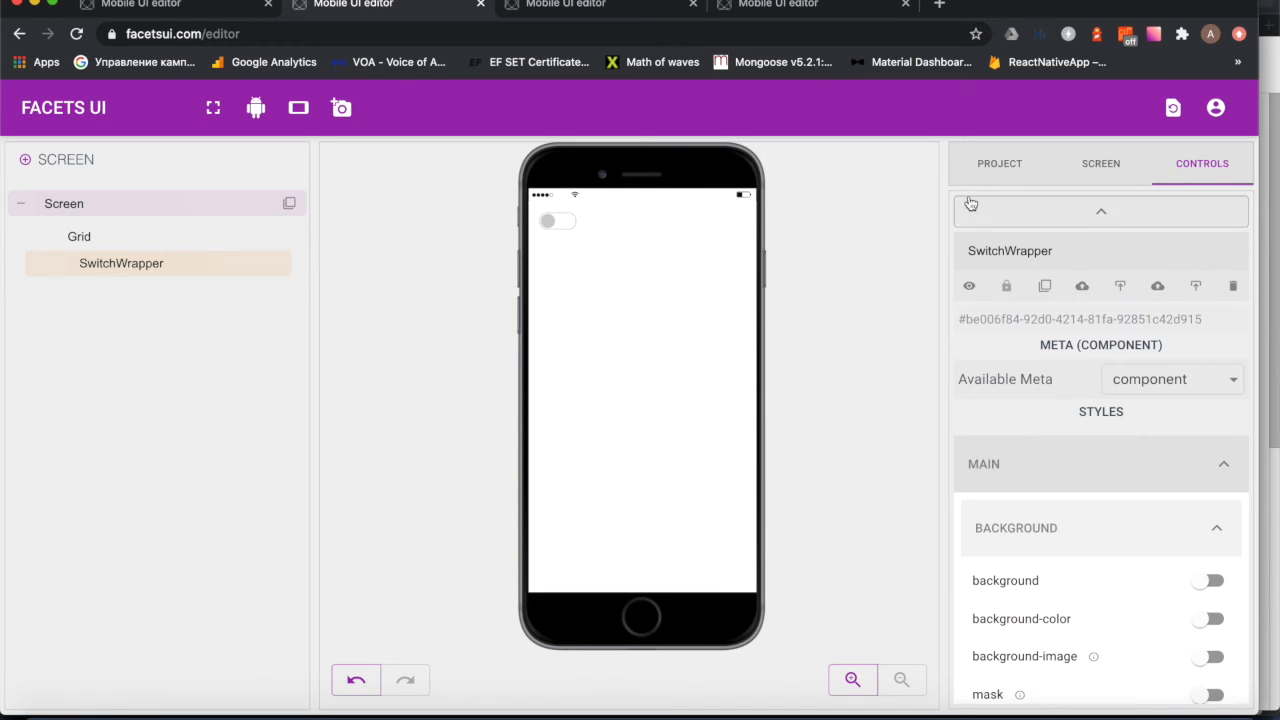
click(986, 163)
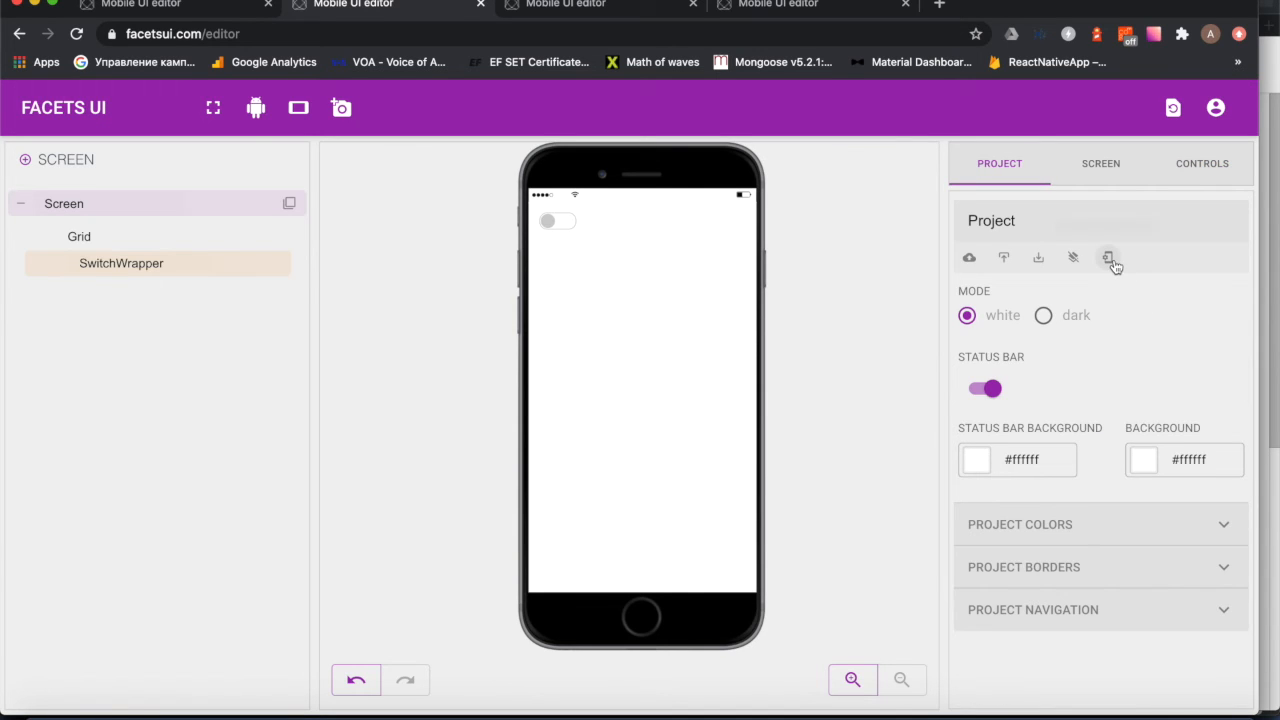
click(1013, 221)
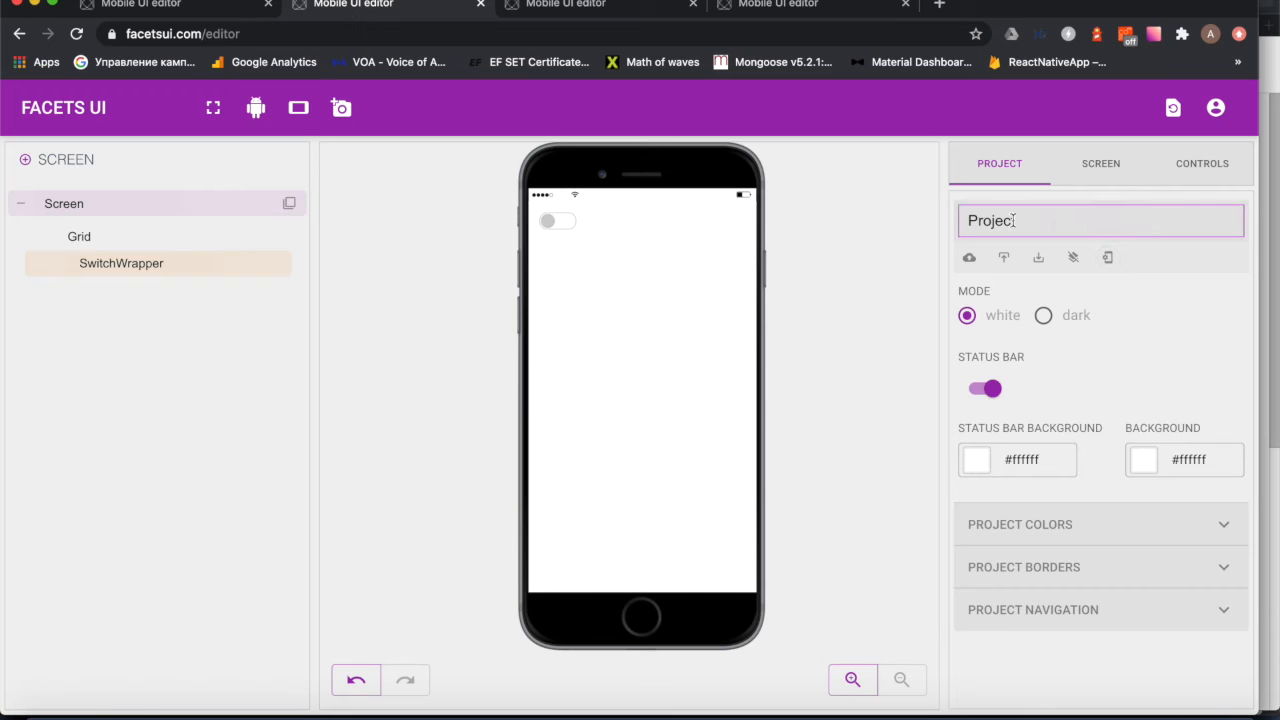
double_click(1013, 221)
text(Switch)
click(1107, 257)
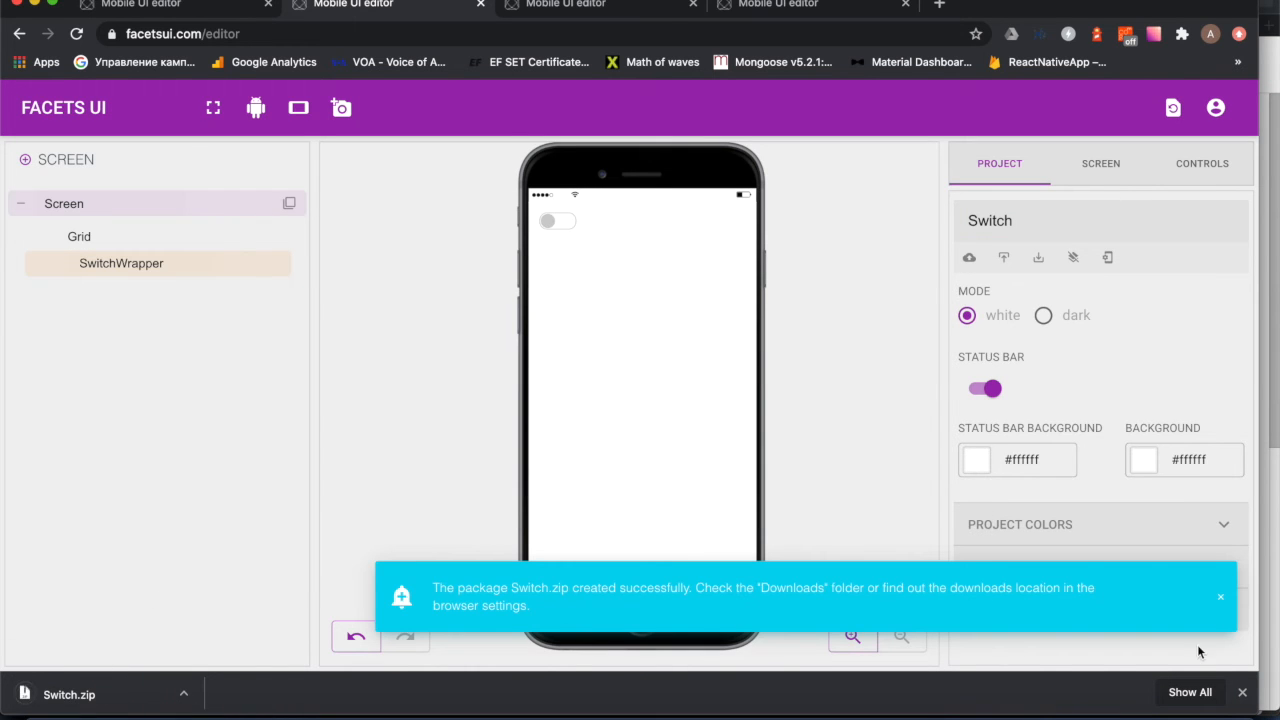
click(1242, 692)
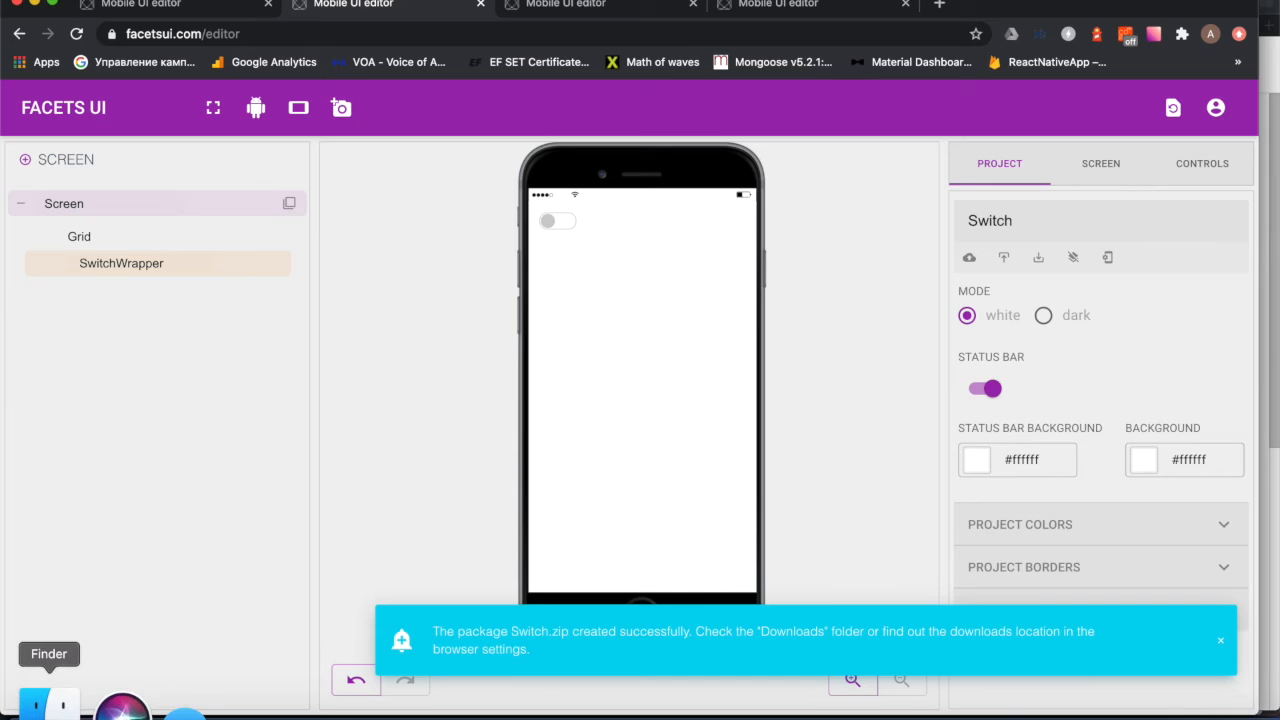
Step: In Finder's Downloads folder, extract Switch.zip and move the archive to the Trash
click(57, 703)
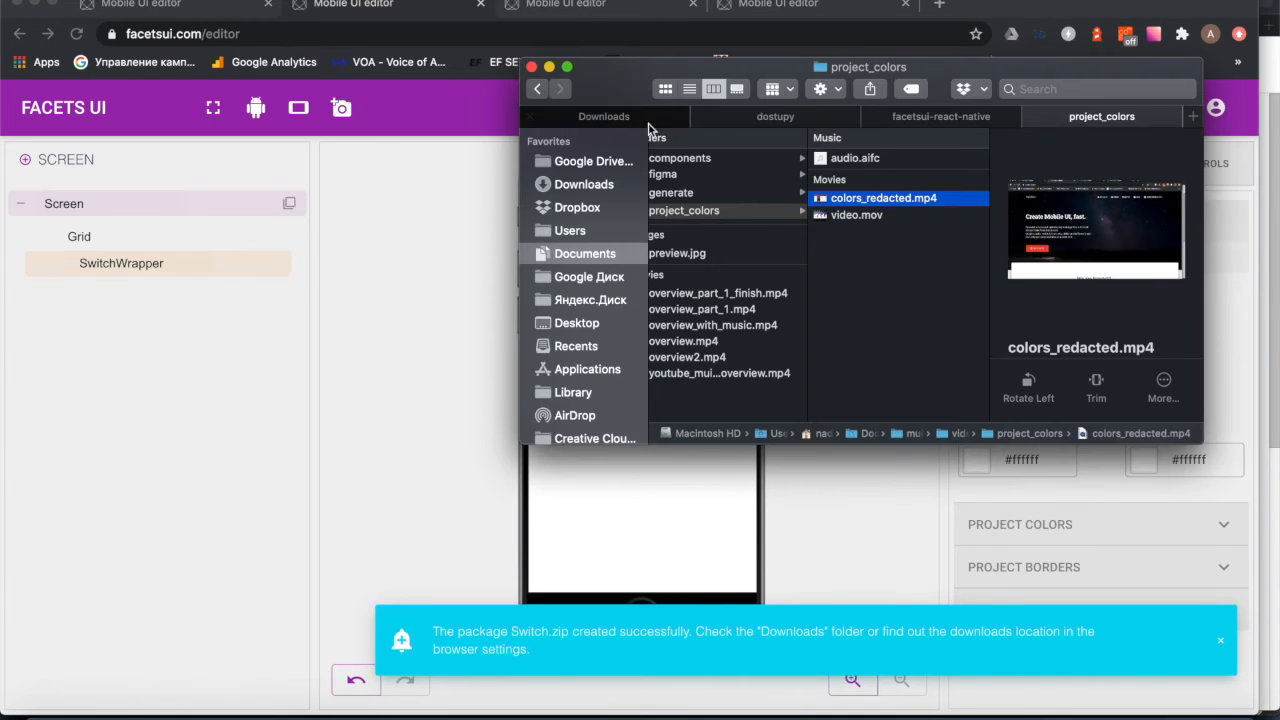
click(600, 116)
scroll(745, 337, down, 3)
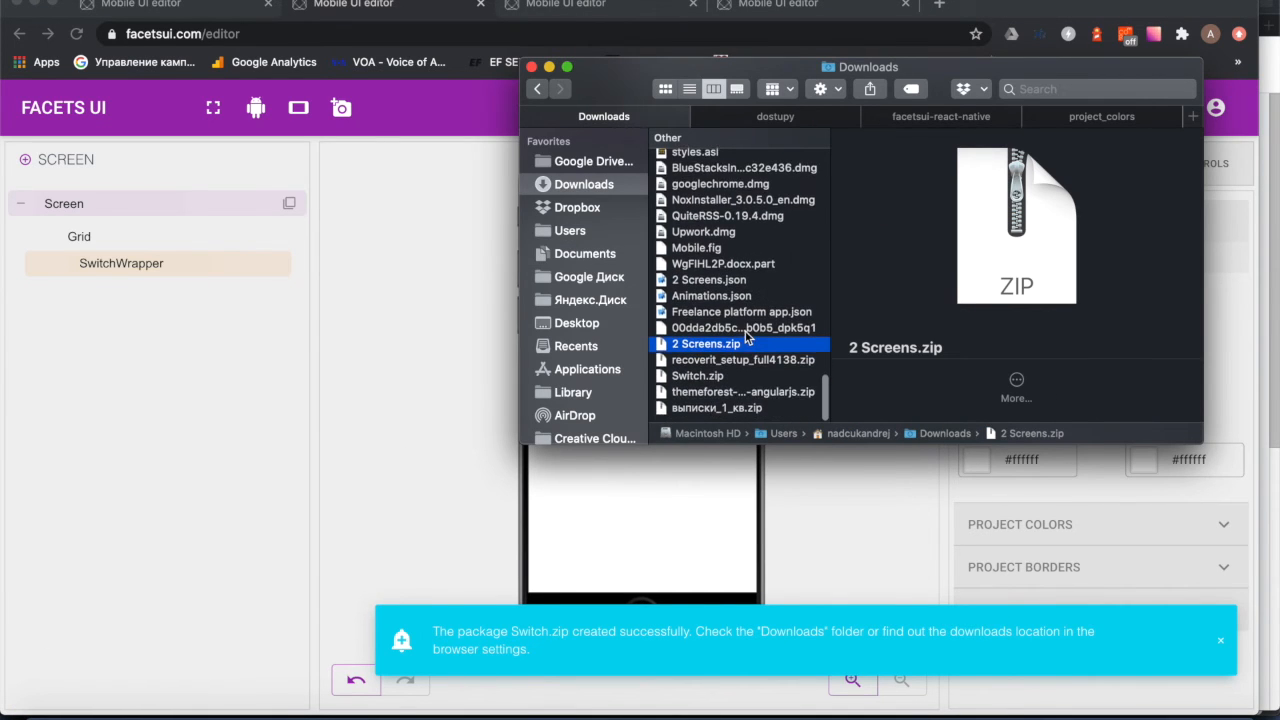
double_click(692, 383)
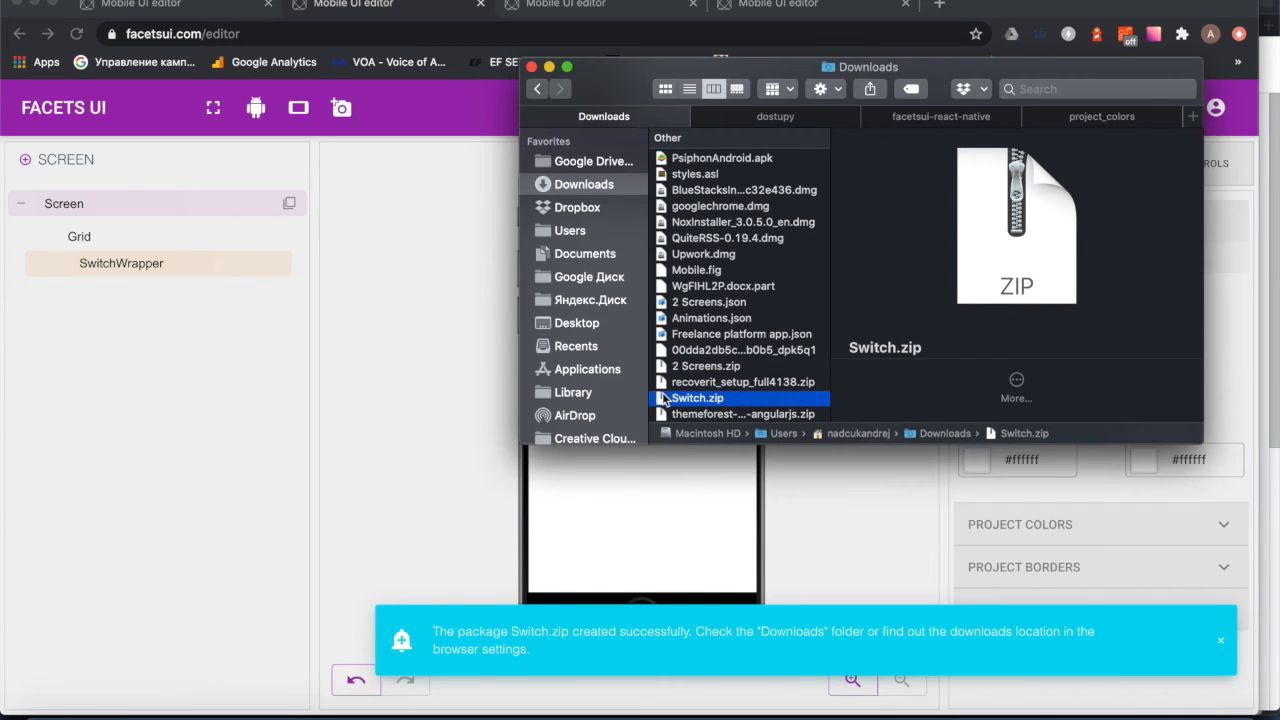
drag(722, 396, 1236, 698)
Step: Move the extracted src folder from Downloads into the facetsui-react-native folder, replacing the existing src
scroll(755, 312, down, 5)
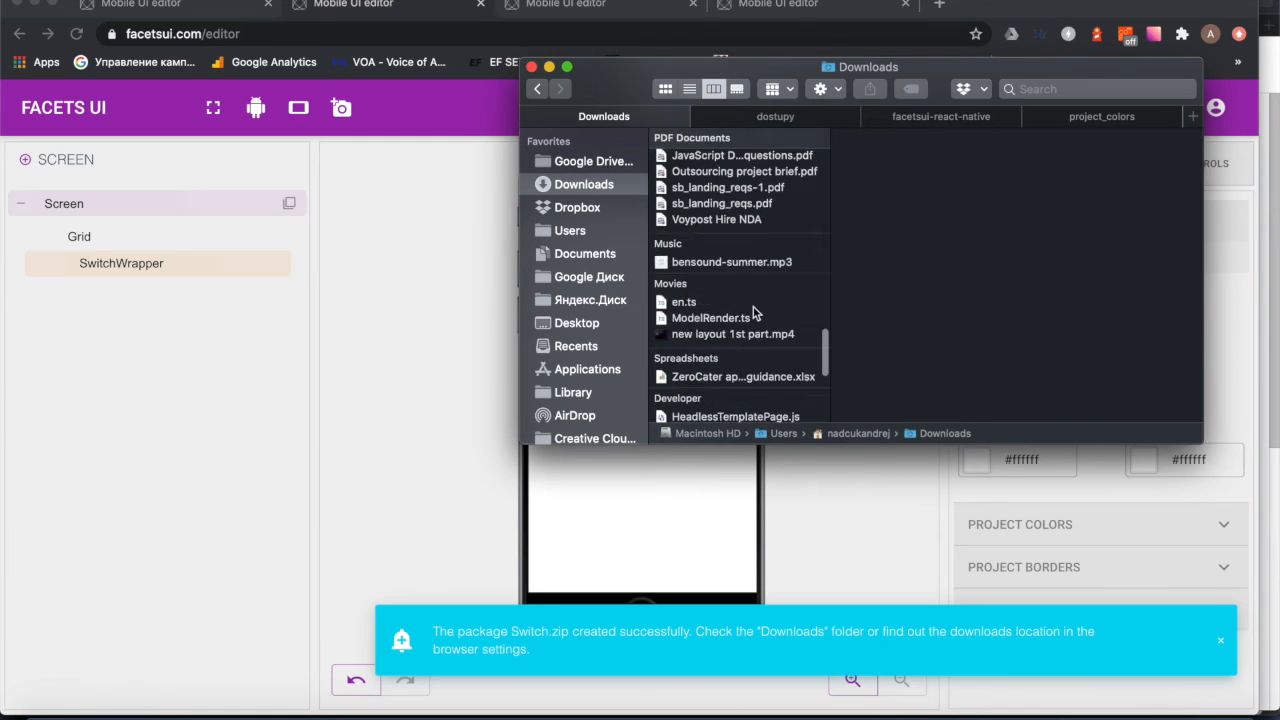
scroll(755, 312, down, 5)
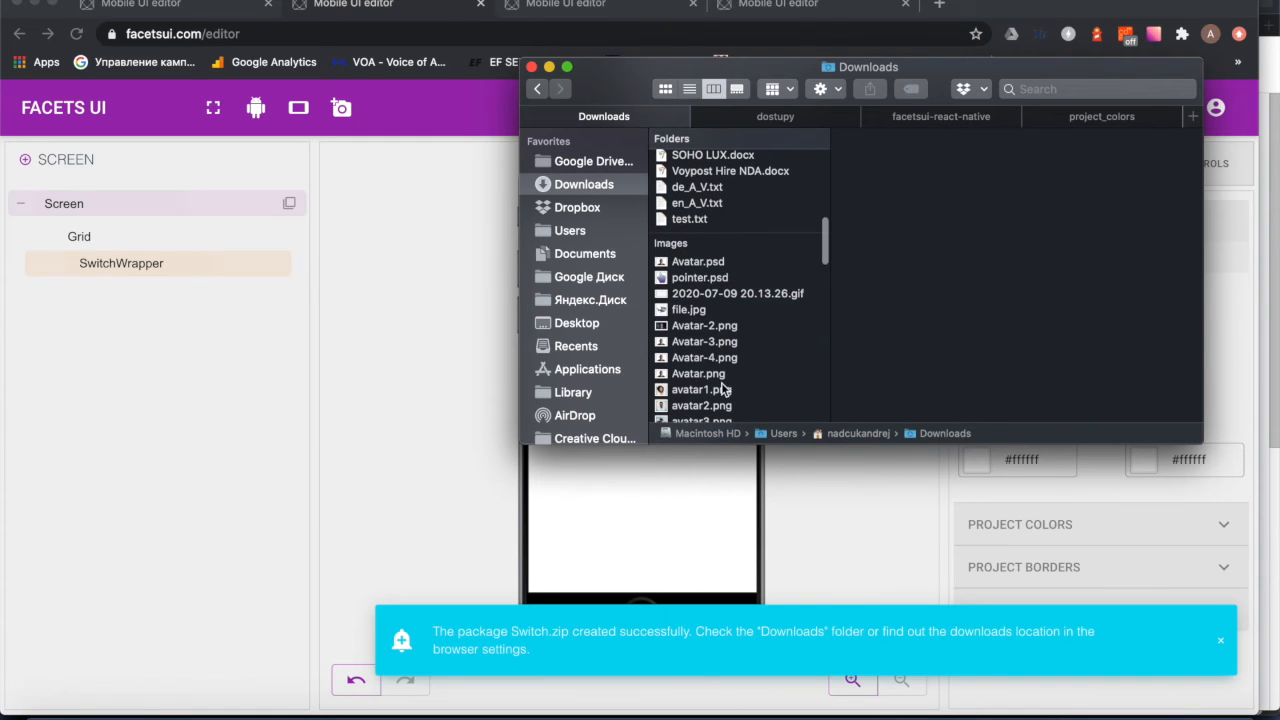
scroll(723, 390, up, 15)
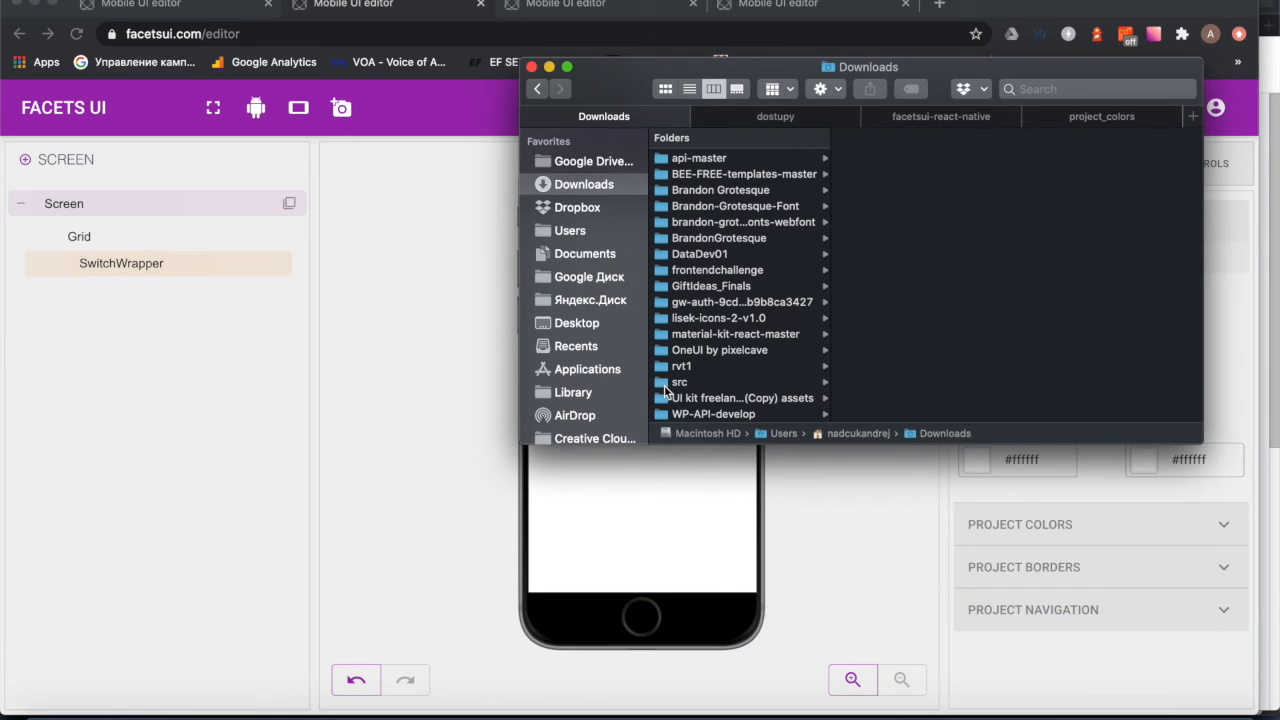
drag(664, 388, 943, 117)
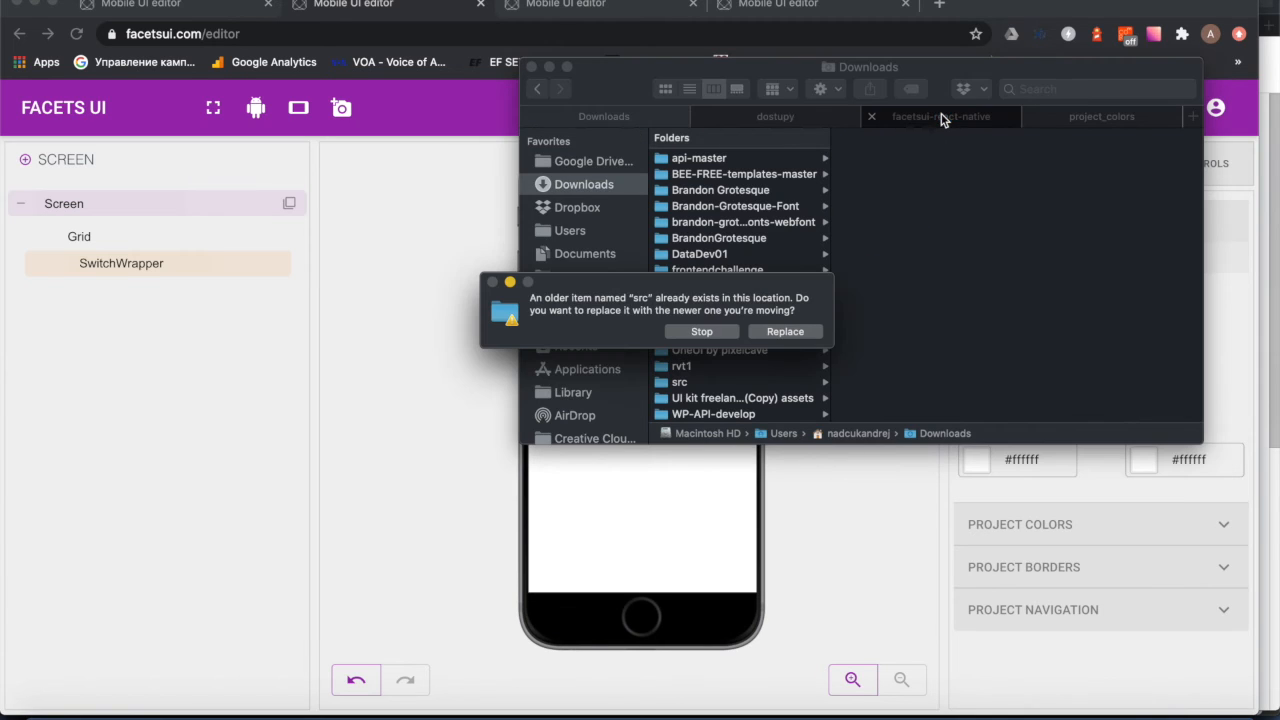
click(785, 332)
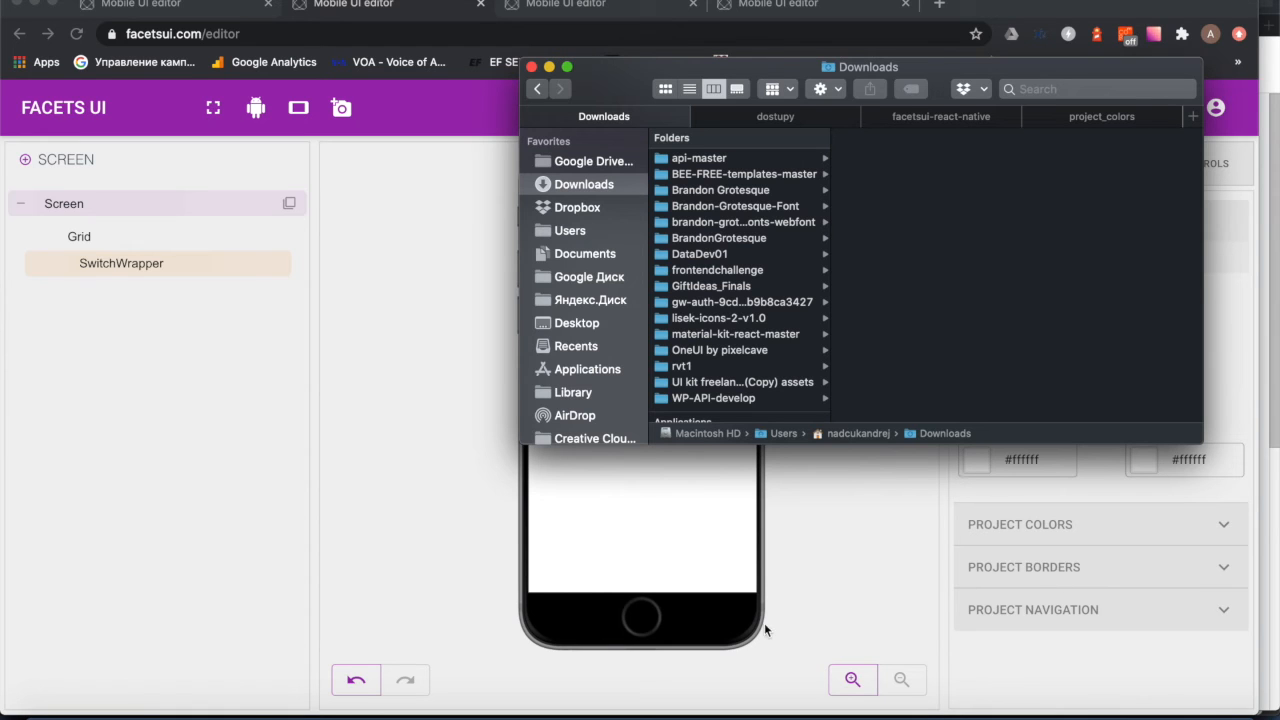
Step: Switch to Terminal and run yarn ios --simulator="iPhone 6" in the facetsui-react-native session
click(810, 705)
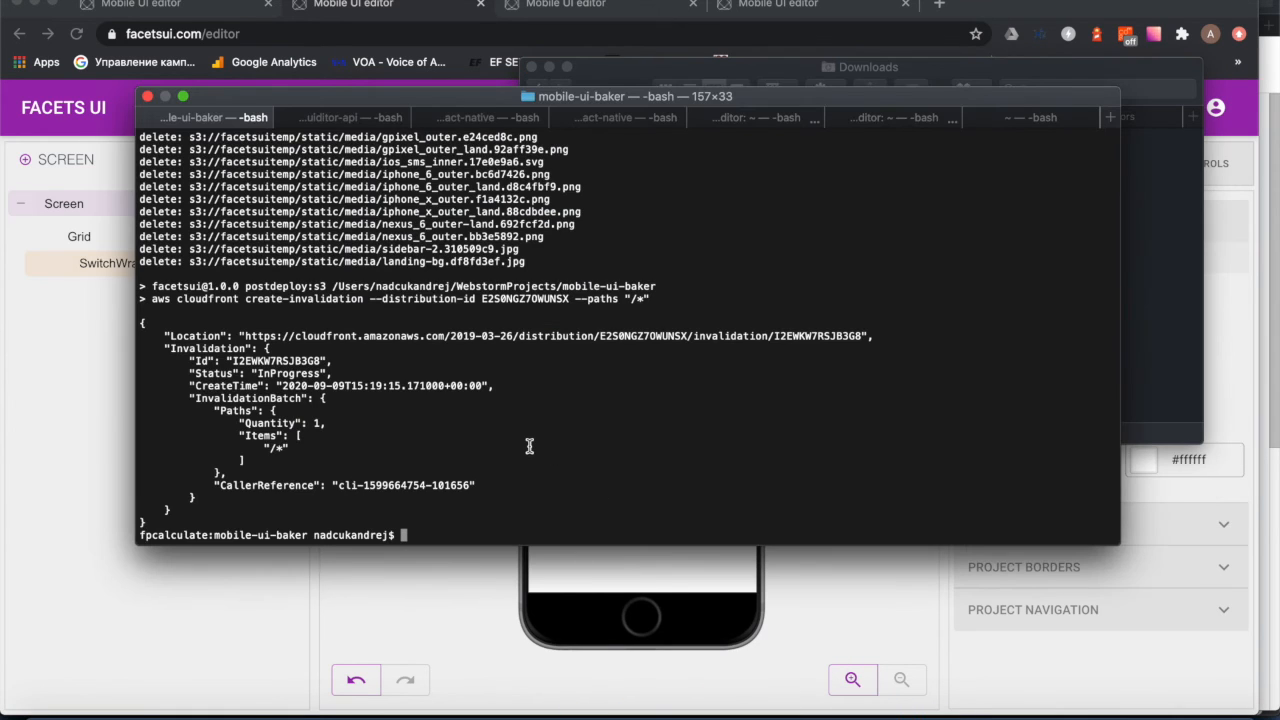
click(622, 118)
text(yarn start)
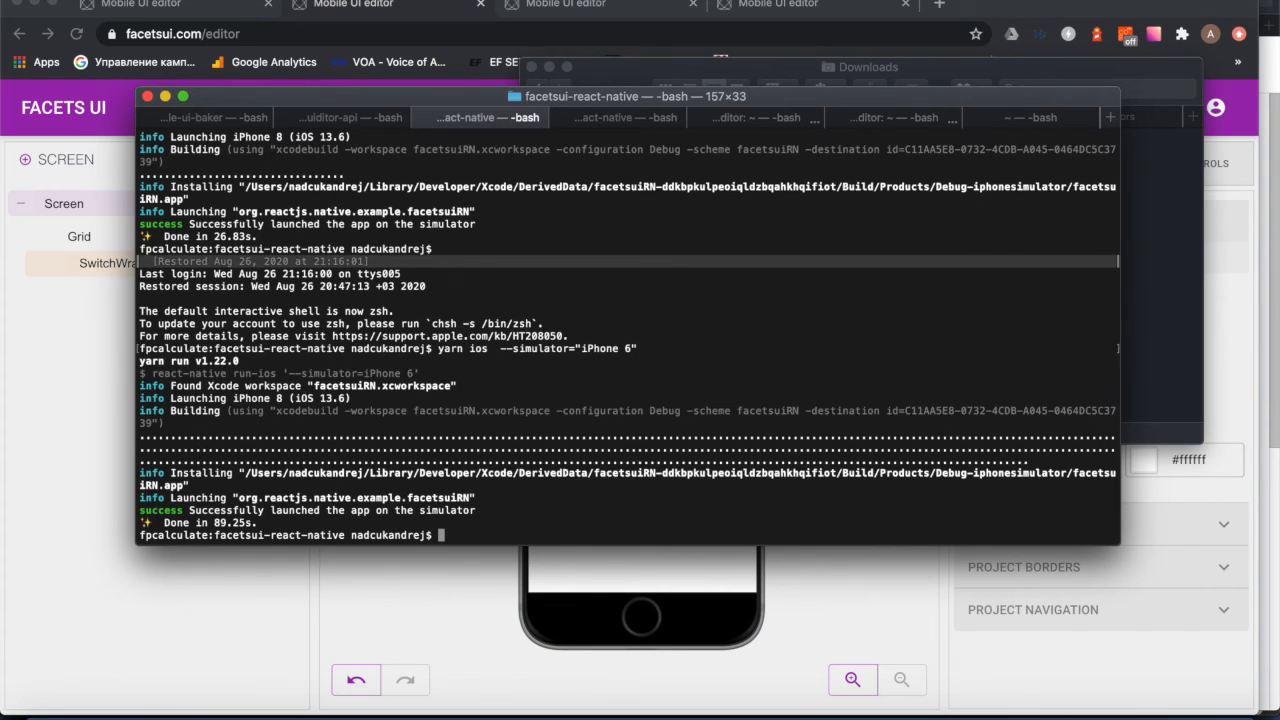
key(Up)
key(Return)
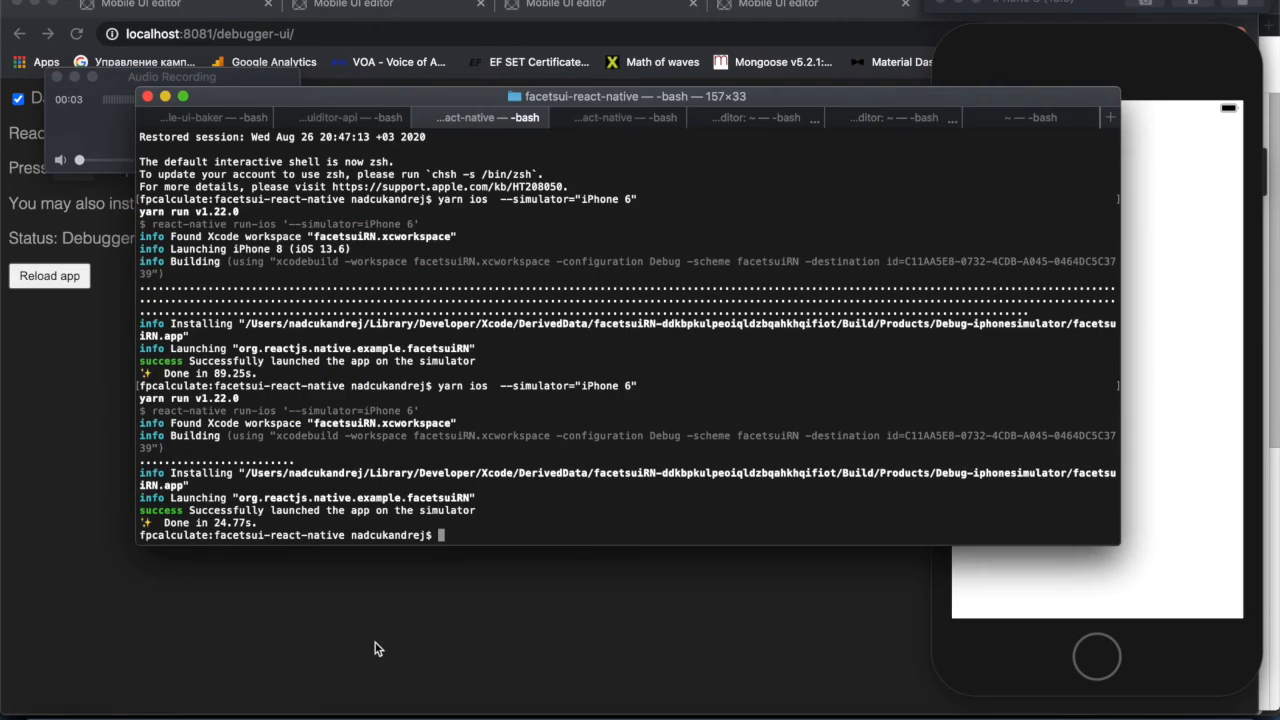
Step: Bring the iOS Simulator forward and test the switch by toggling it on and off in the launched app
click(378, 649)
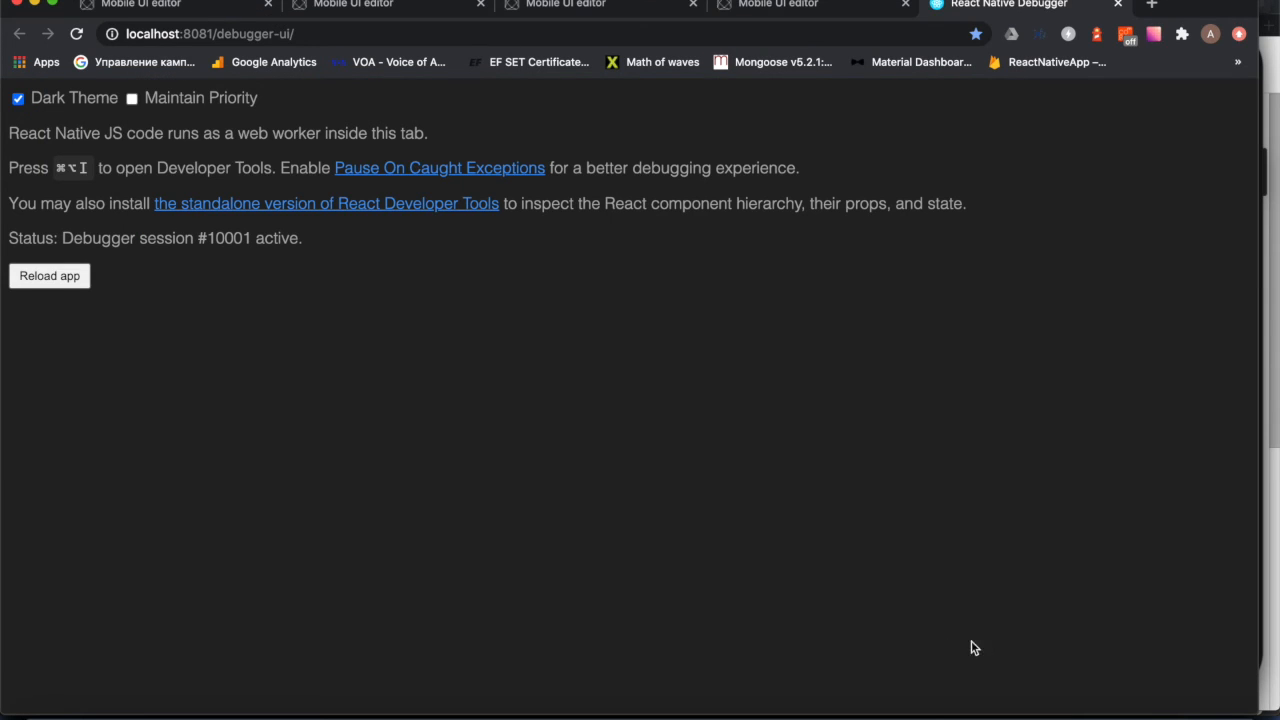
click(1190, 706)
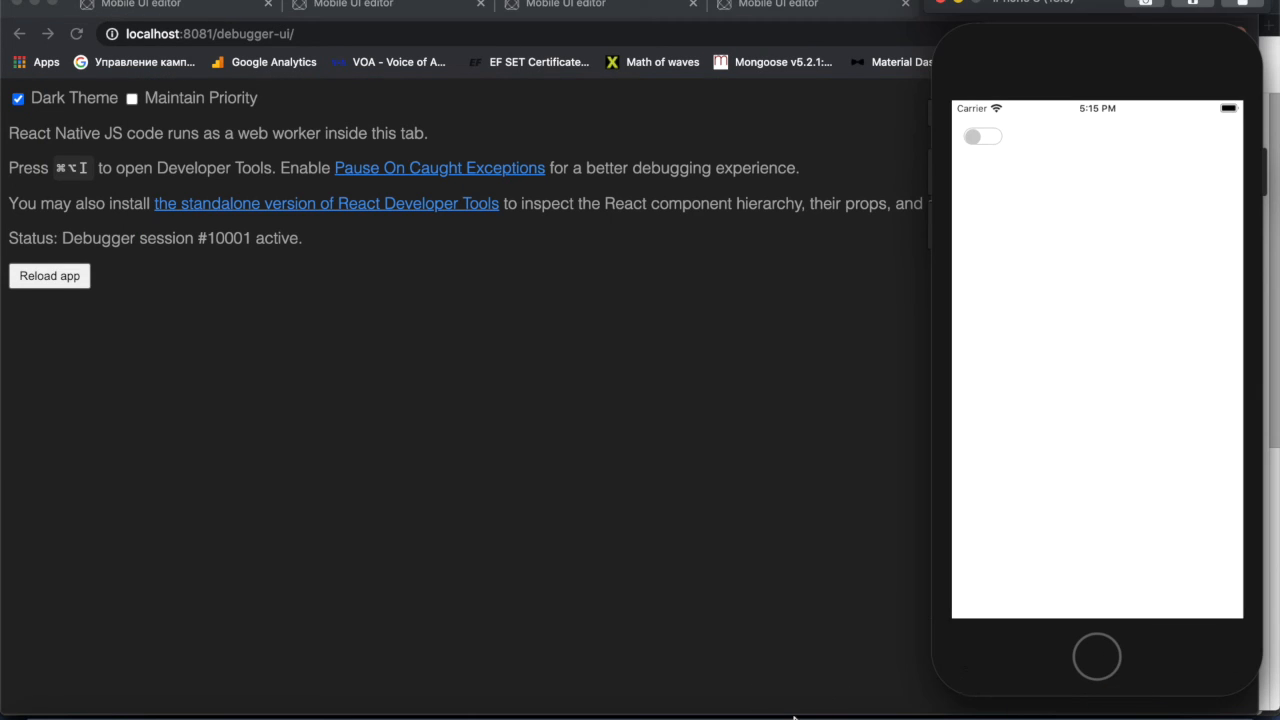
click(776, 694)
click(985, 617)
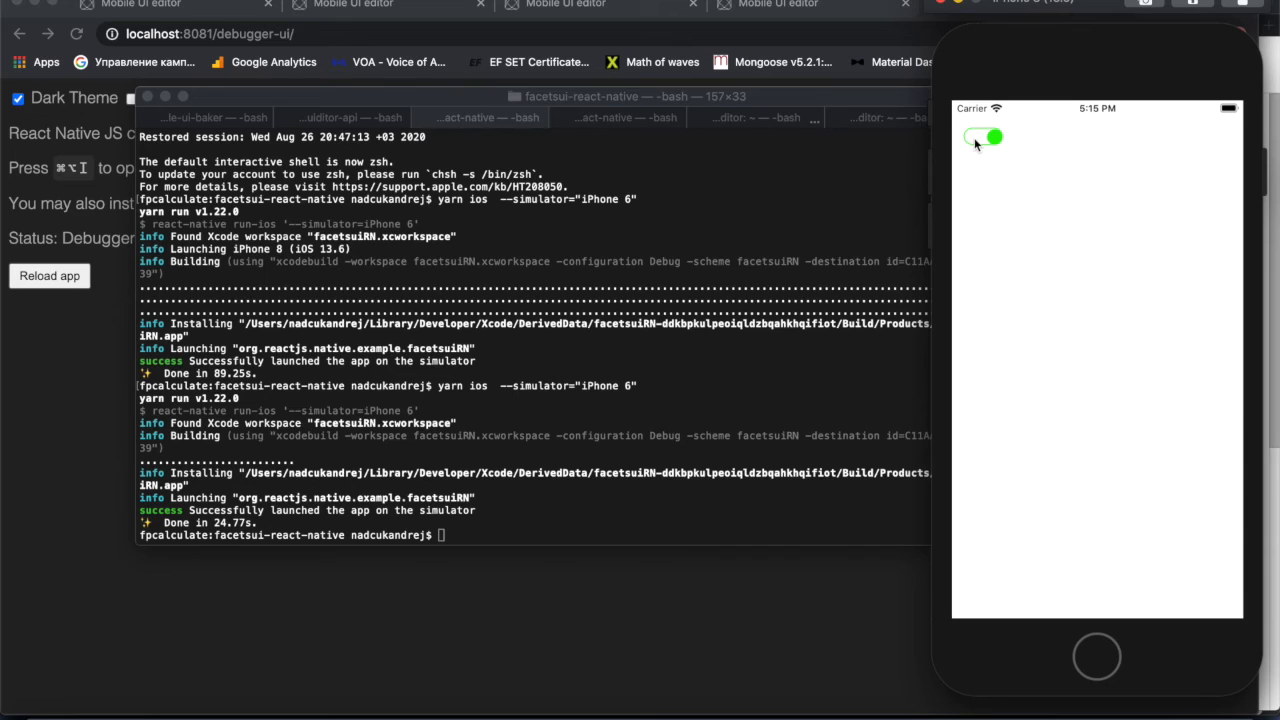
click(978, 144)
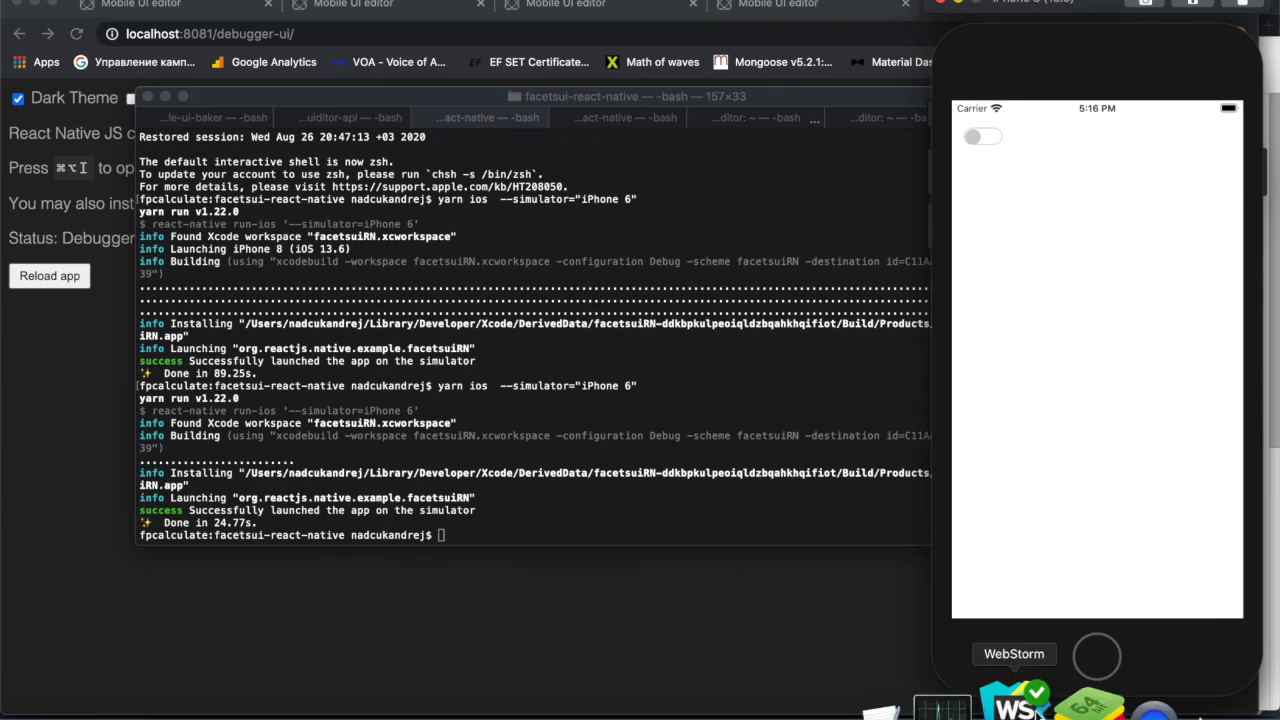
Step: Return to the Facets UI editor in Chrome and unlock the SwitchWrapper's children
click(880, 706)
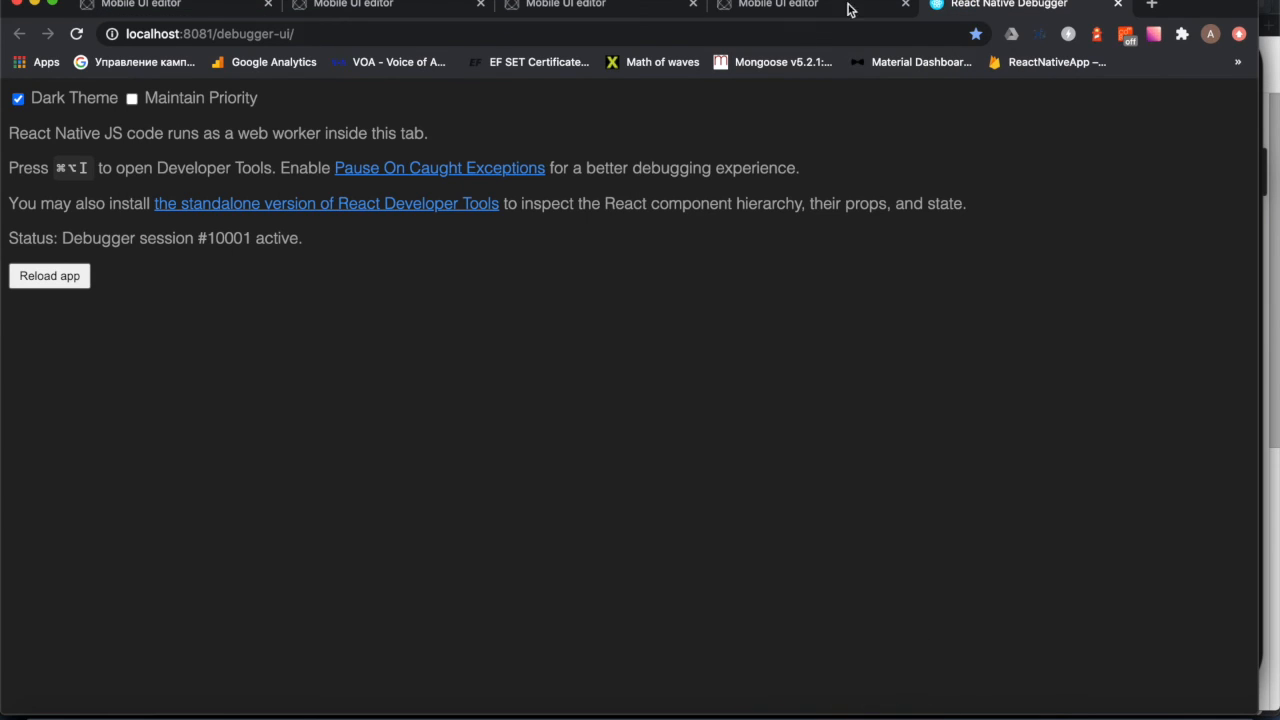
click(396, 6)
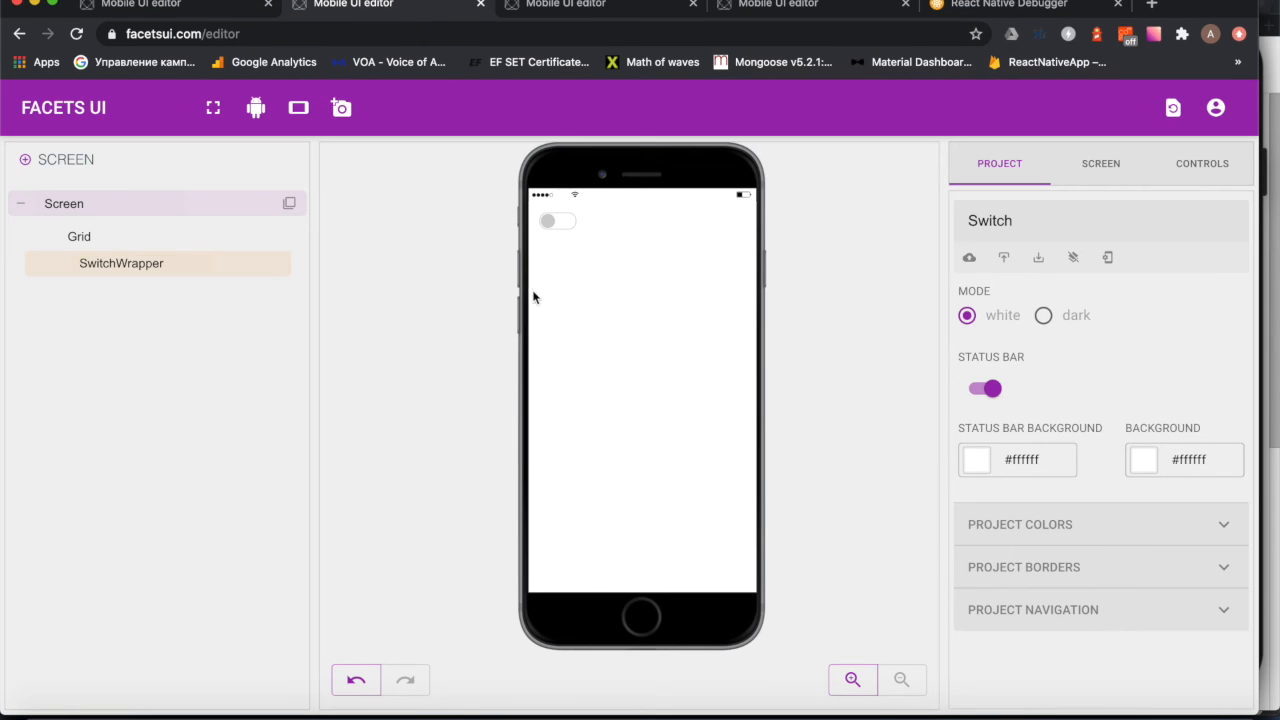
click(550, 223)
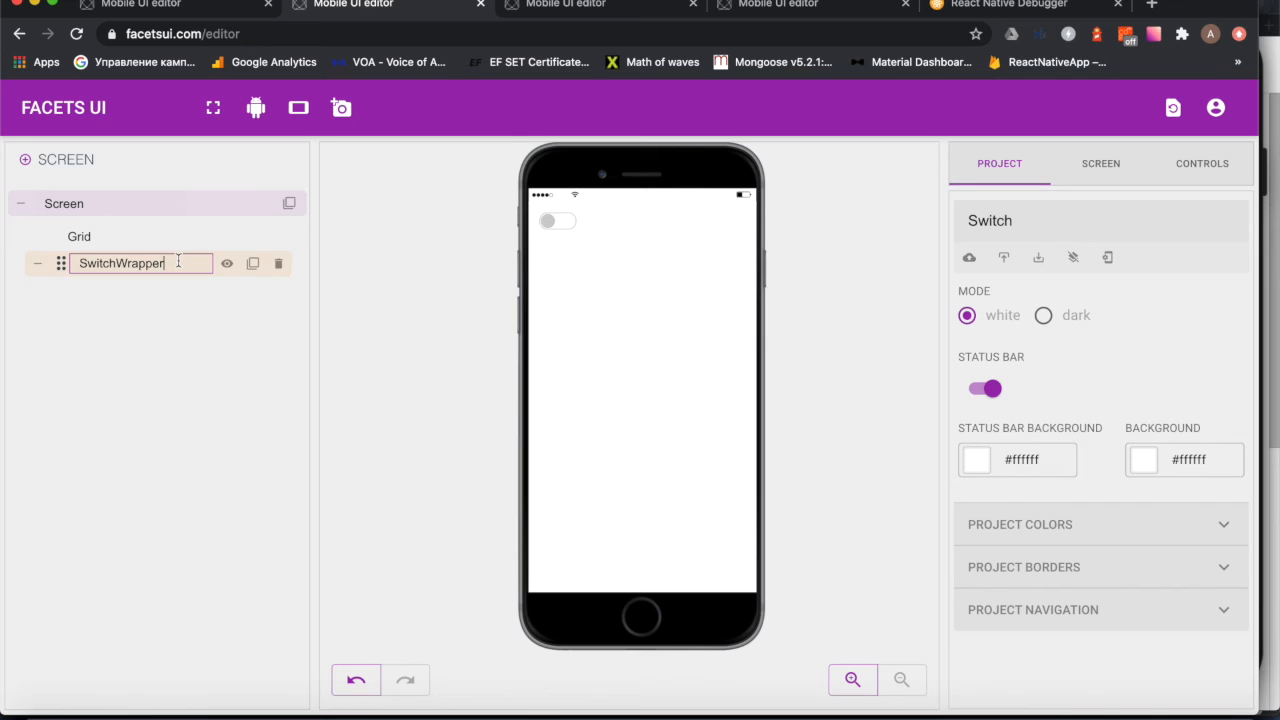
click(1008, 289)
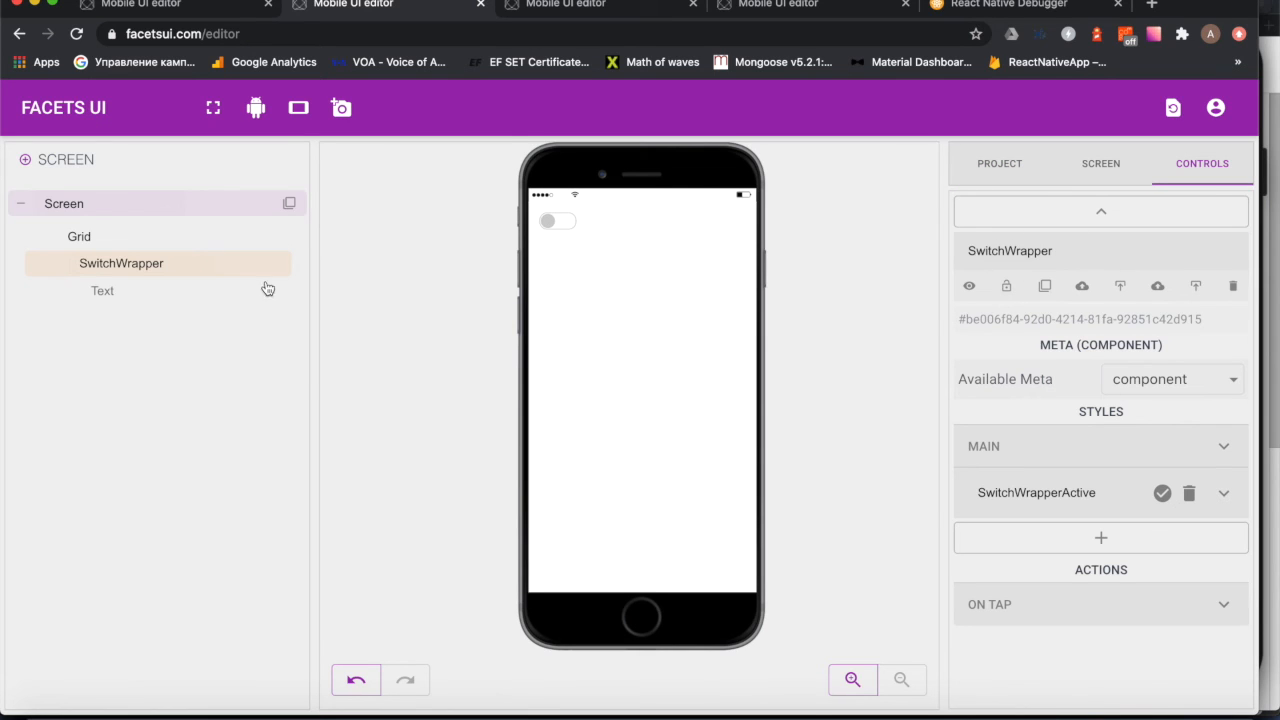
Step: Enable a border in the Text element's main style and set its colour to ccc
click(146, 288)
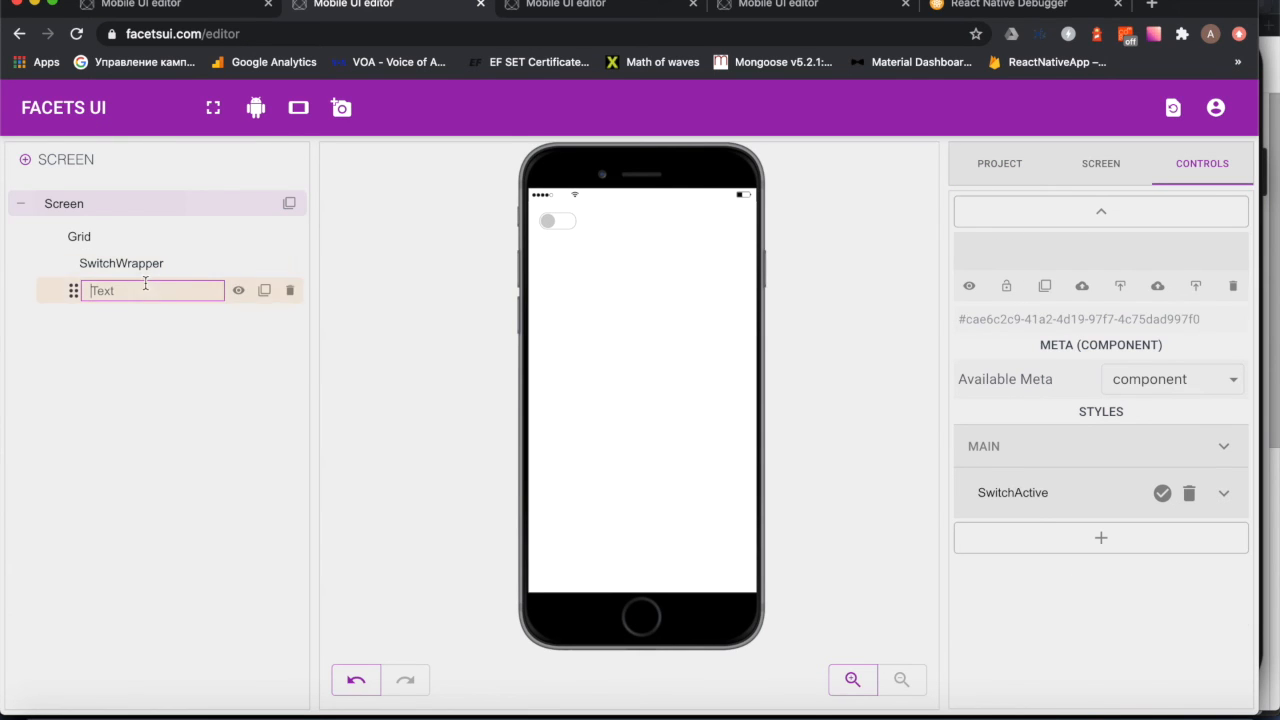
click(1062, 450)
scroll(1086, 443, down, 4)
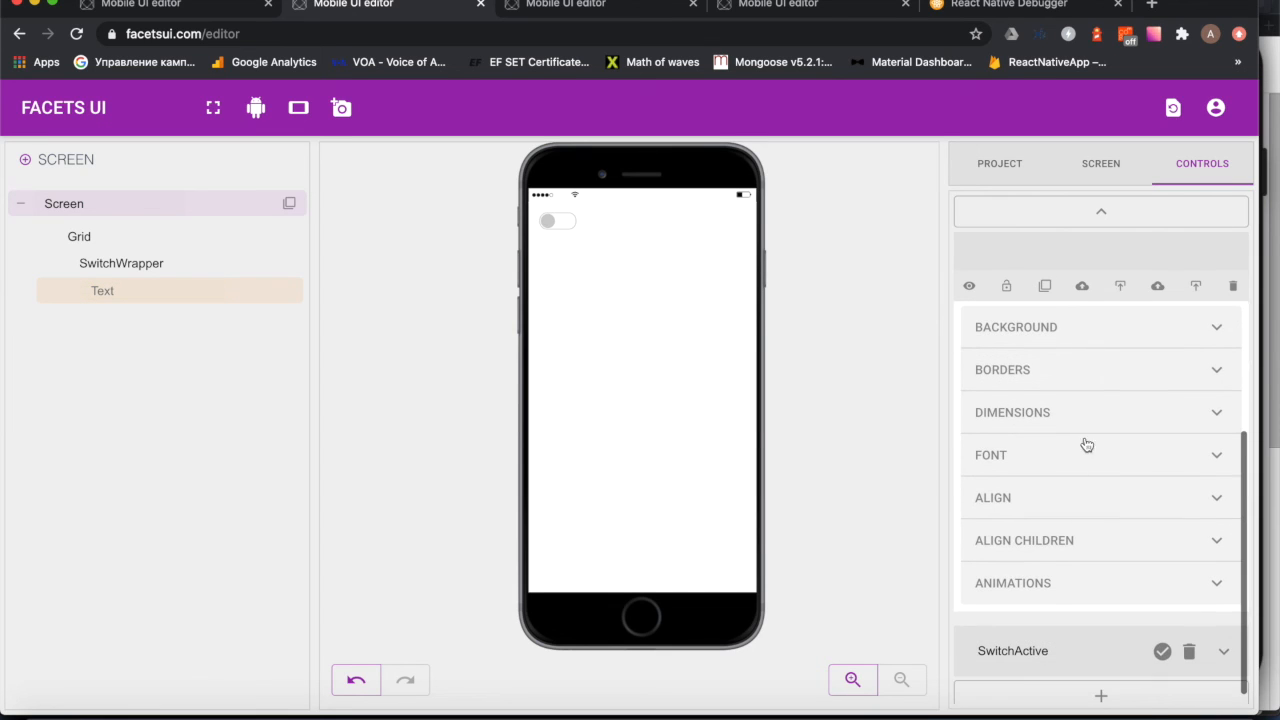
click(1055, 379)
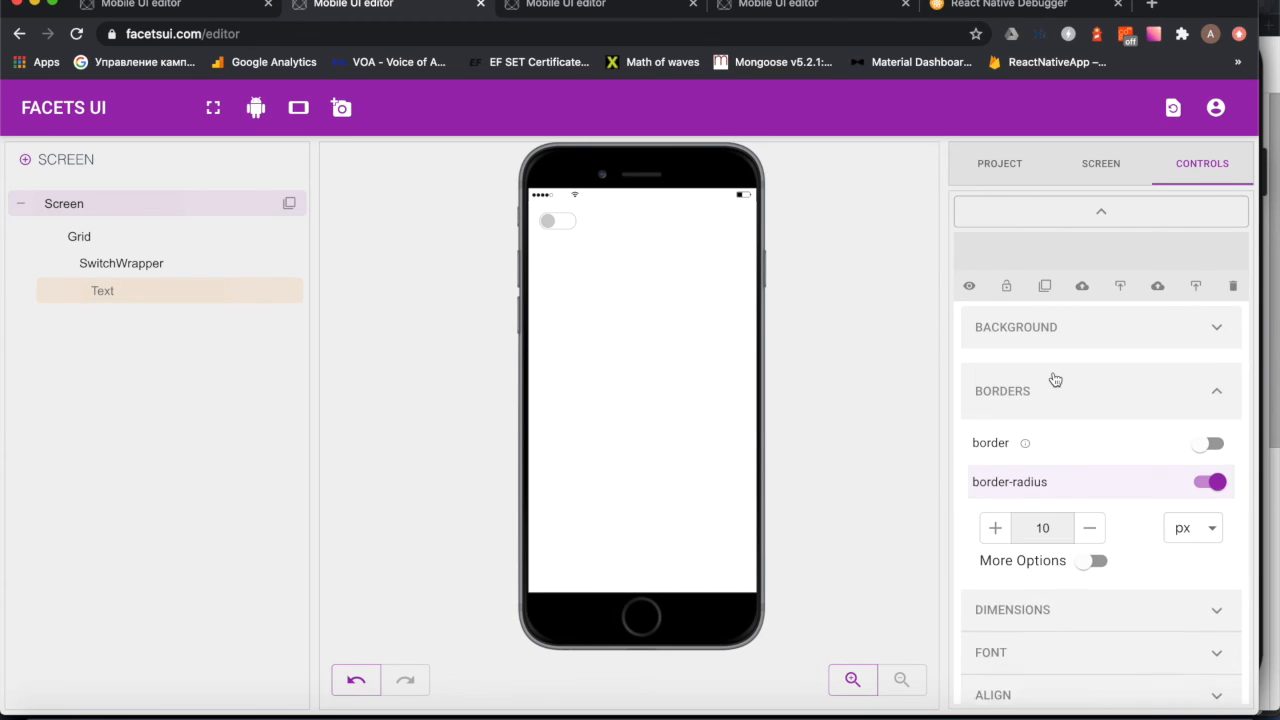
click(1085, 442)
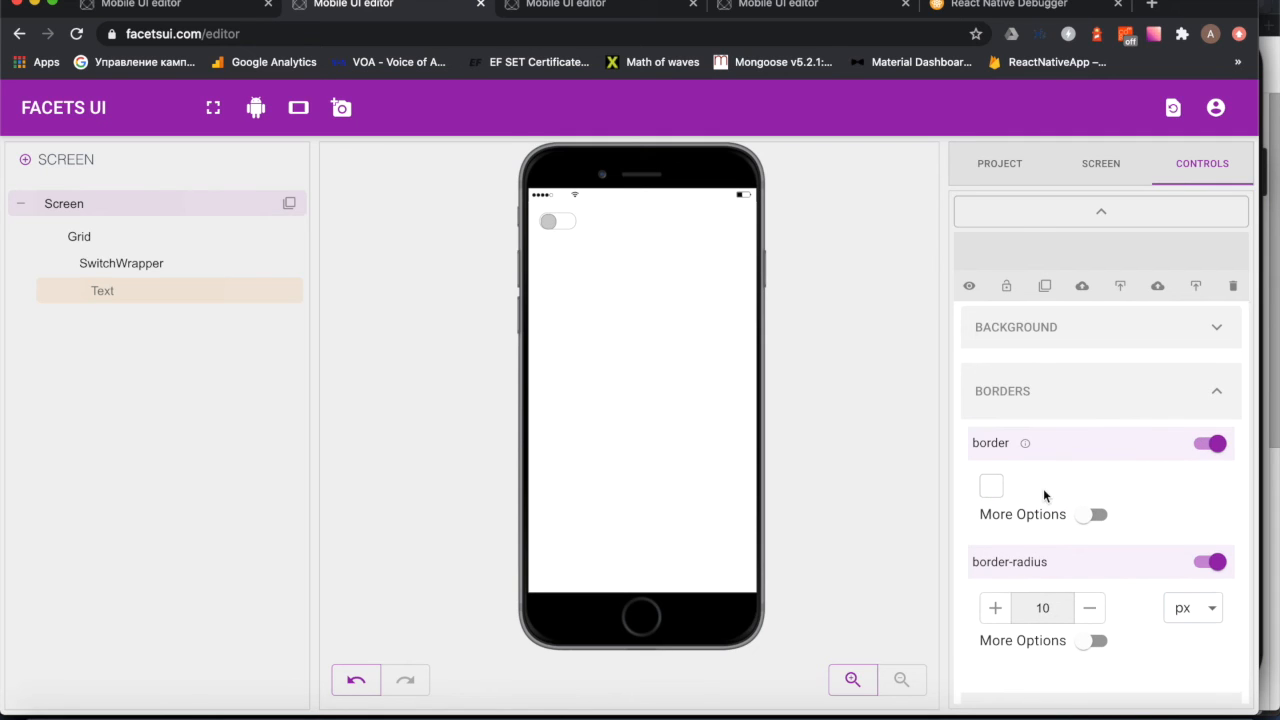
click(993, 492)
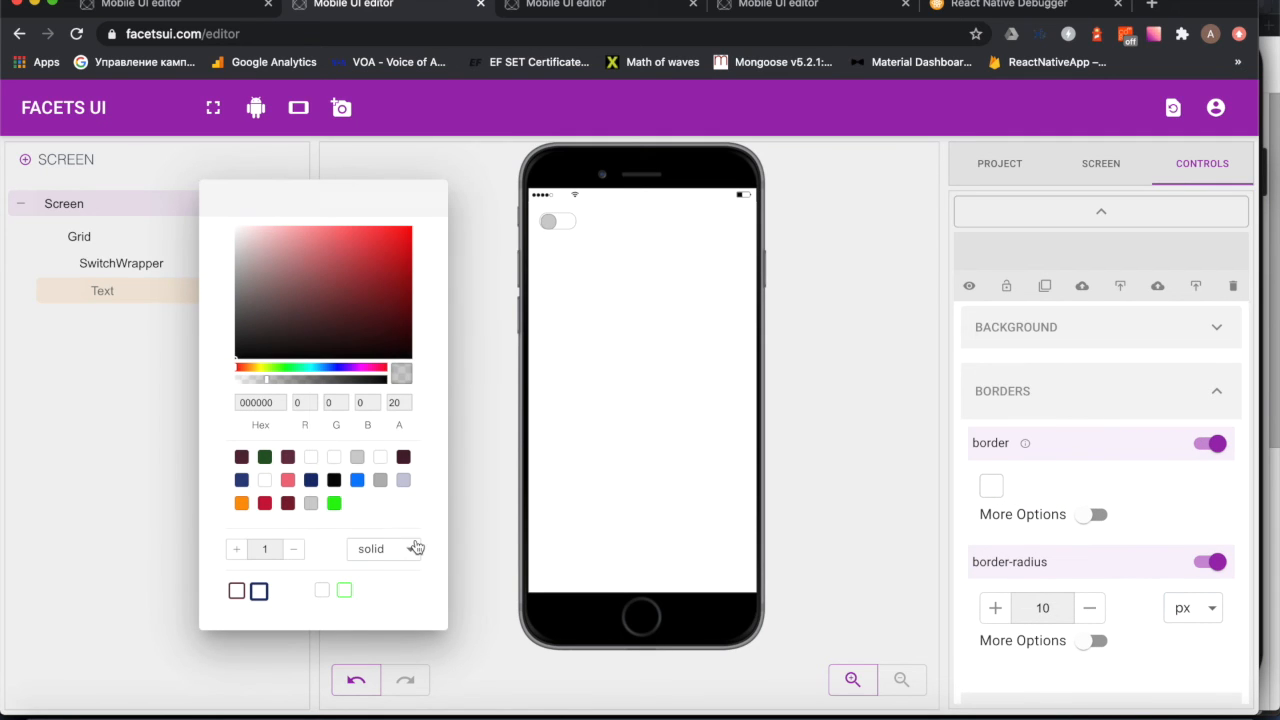
double_click(268, 402)
text(ccc)
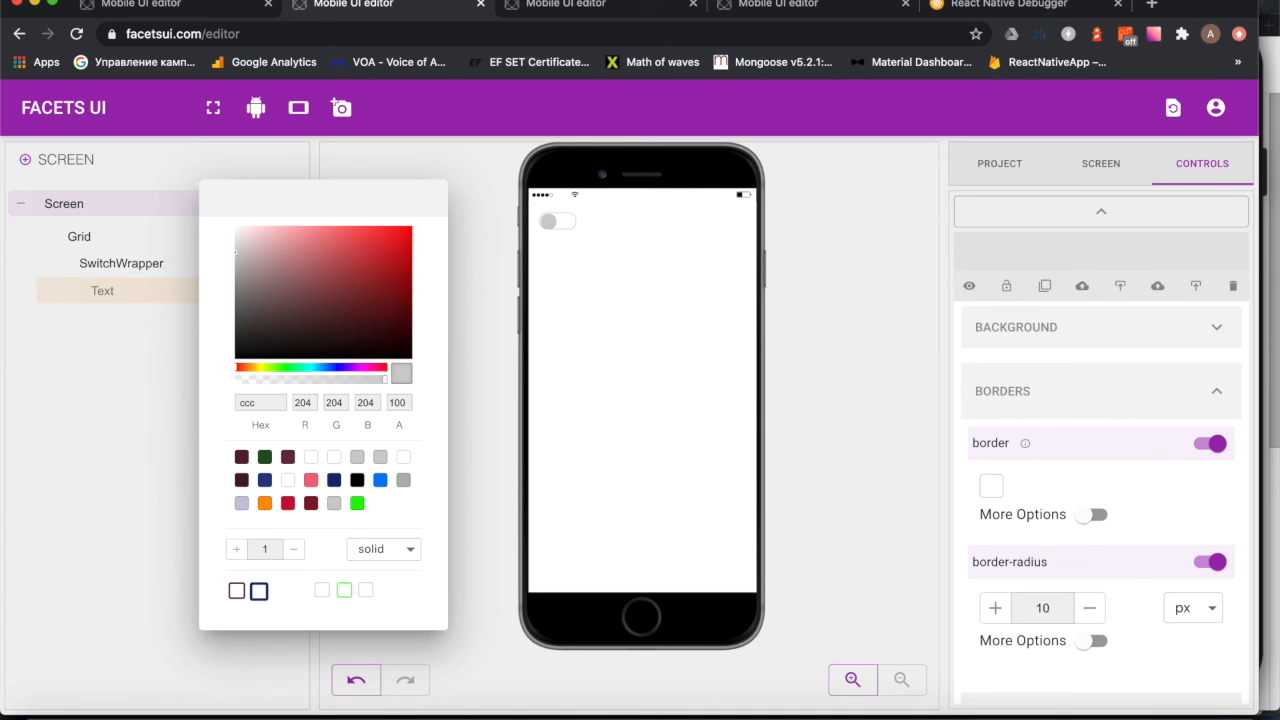
click(900, 351)
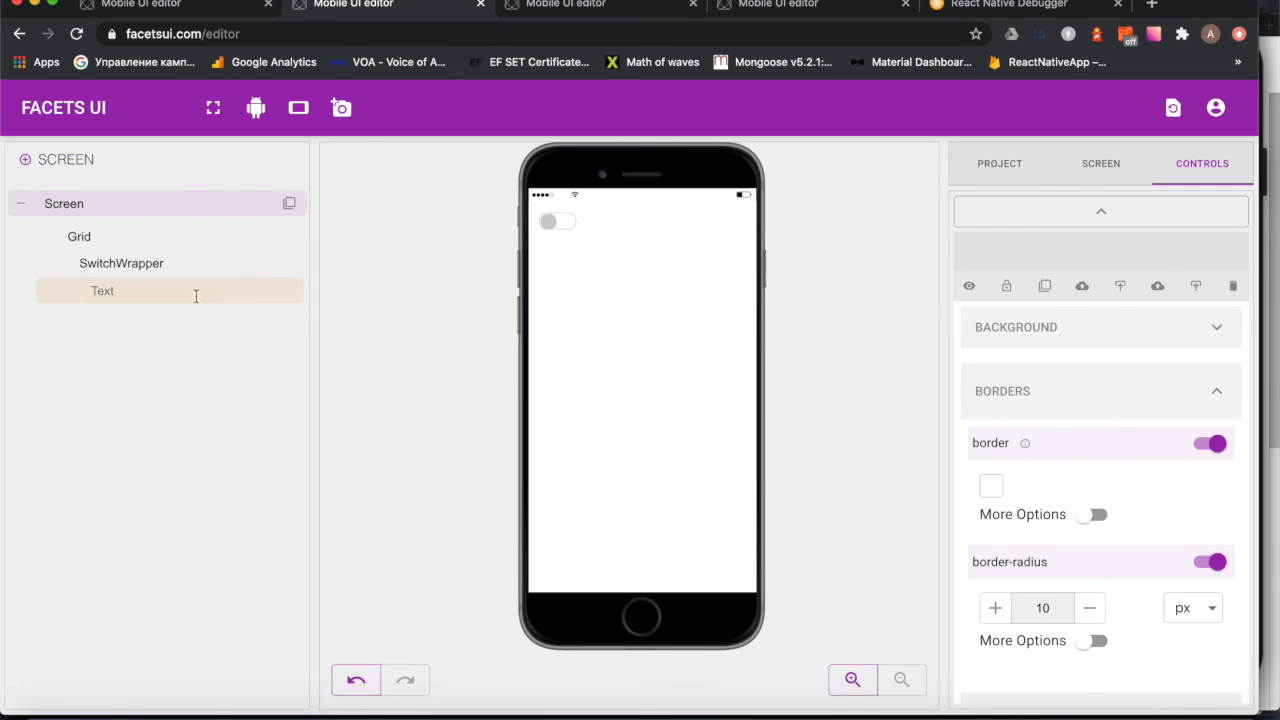
Step: Set the SwitchWrapper's main style to a height of 24 px and a border-radius of 12 px
click(121, 263)
scroll(1098, 480, down, 3)
scroll(1098, 480, down, 1)
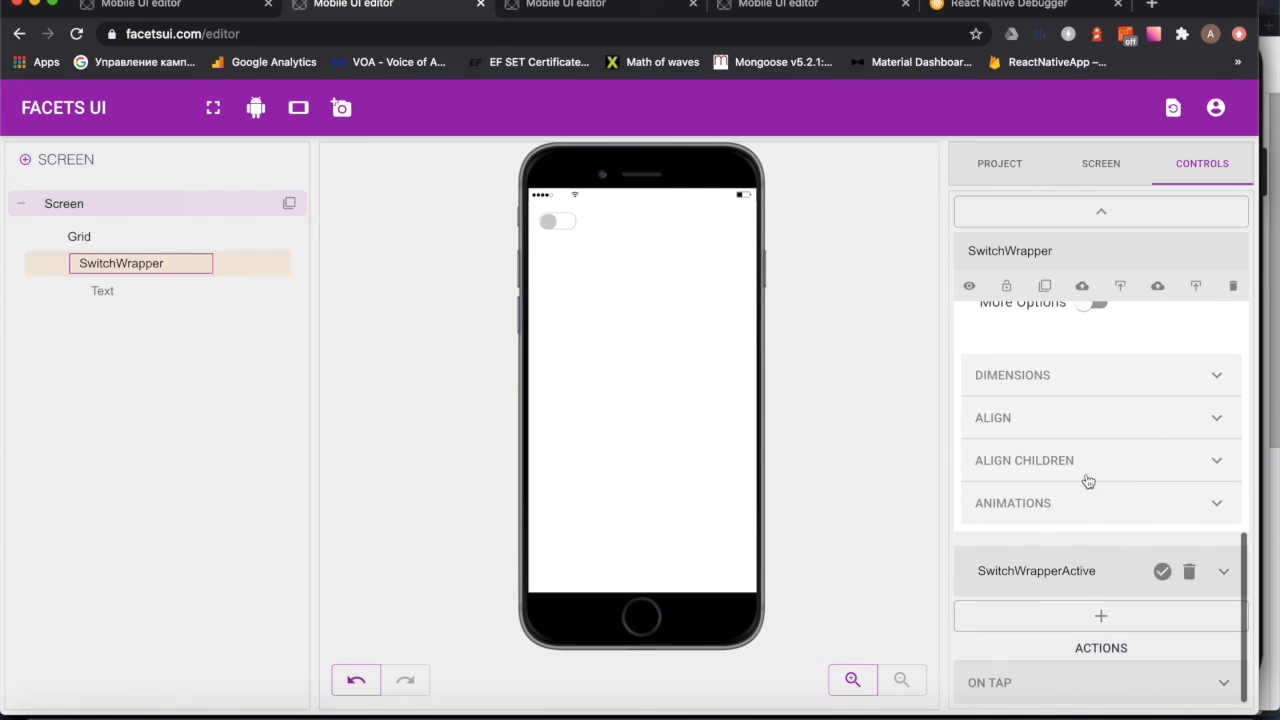
click(1040, 377)
scroll(1037, 425, down, 1)
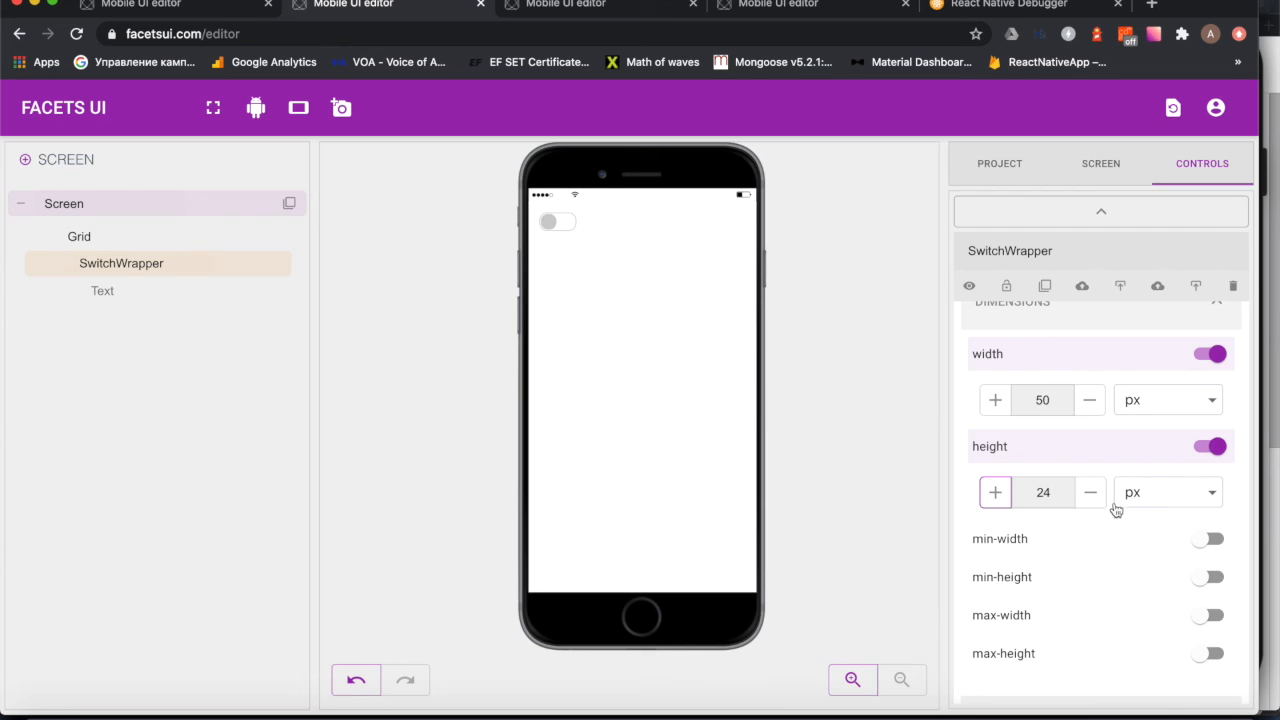
scroll(1115, 411, up, 2)
scroll(1115, 411, up, 3)
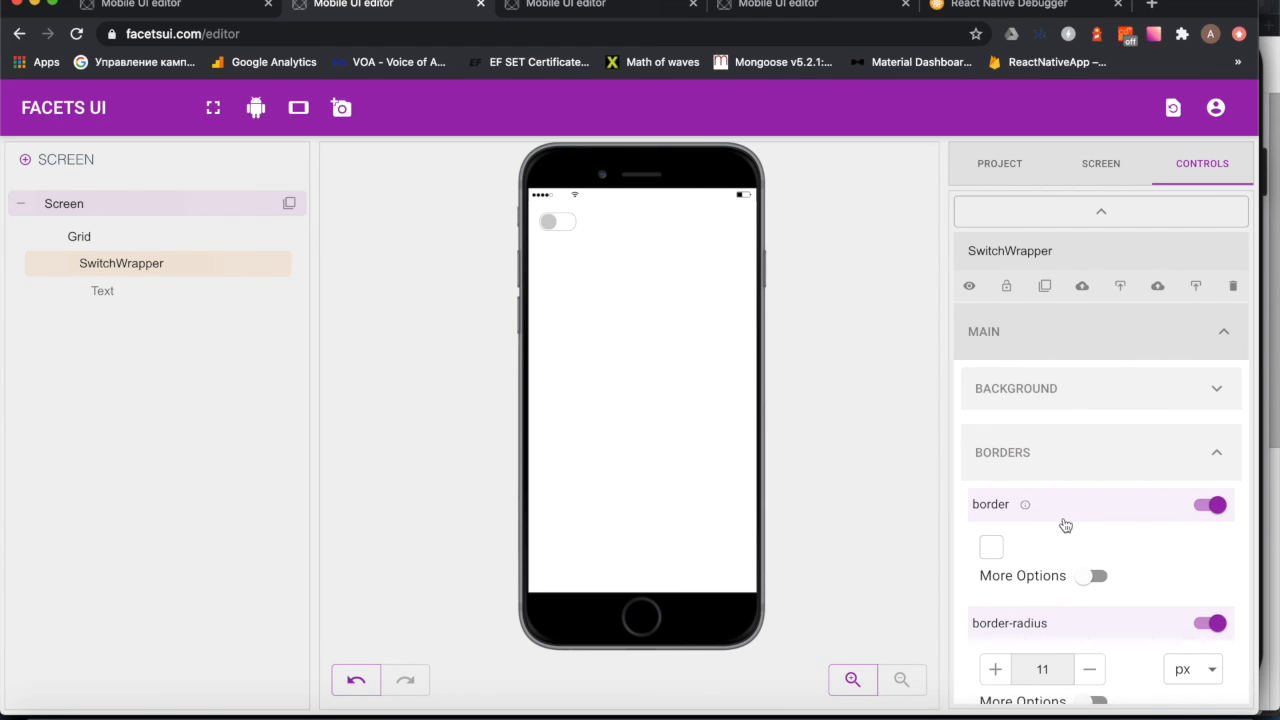
scroll(1064, 524, down, 1)
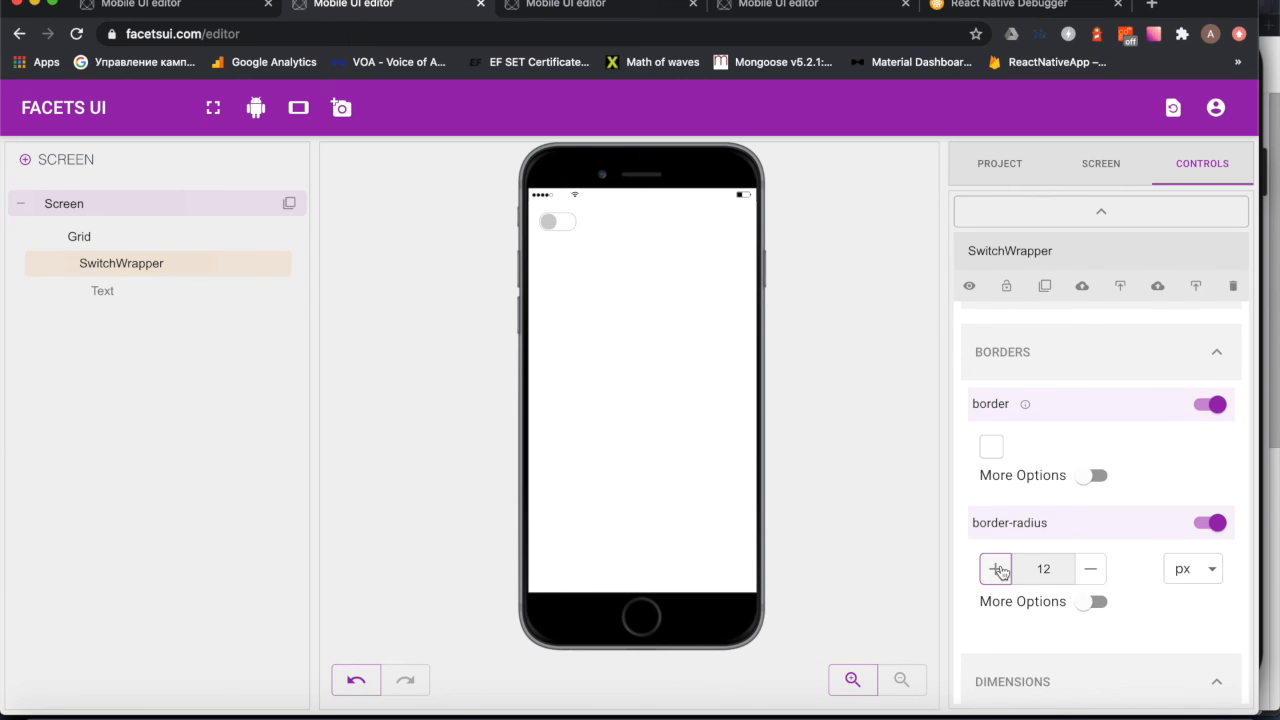
Step: Set the border-radius in the Text element's main style to 11 px
click(127, 288)
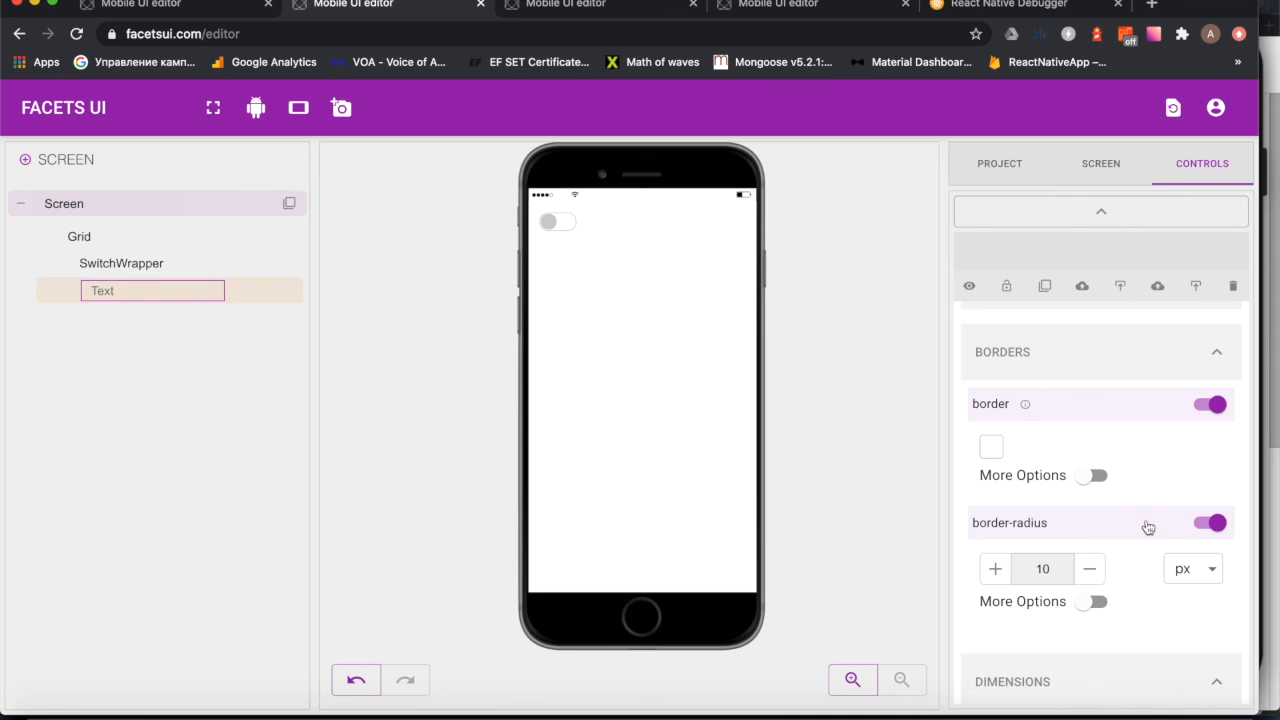
click(998, 570)
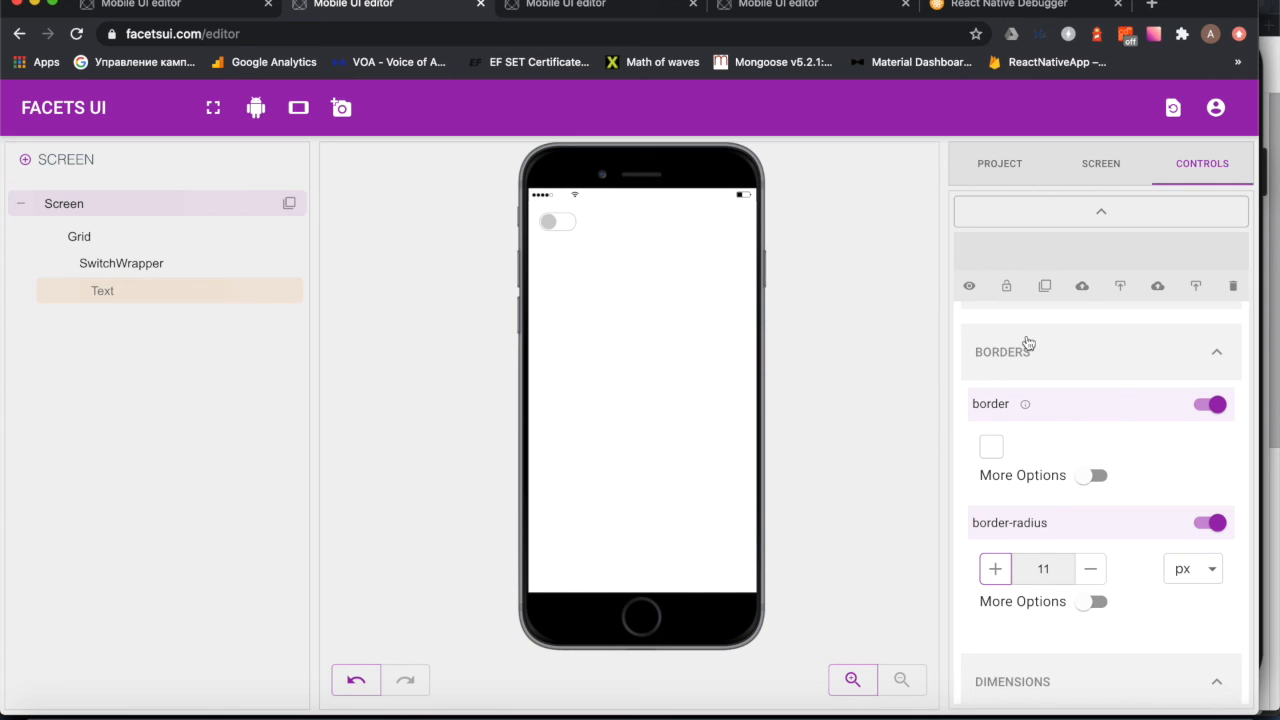
scroll(1120, 388, up, 3)
click(1157, 386)
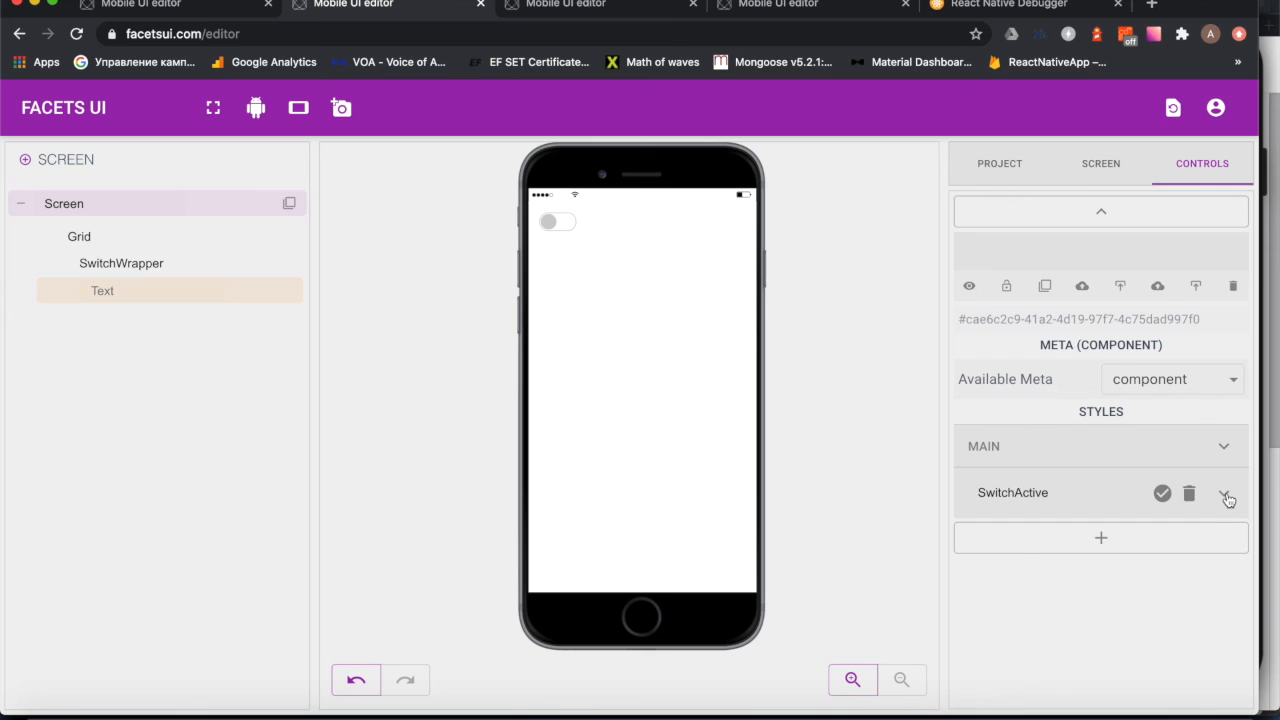
Step: Enable a solid border in colour 23F507 in the Text element's SwitchActive style and switch the element to that style
click(1224, 494)
scroll(1098, 469, down, 2)
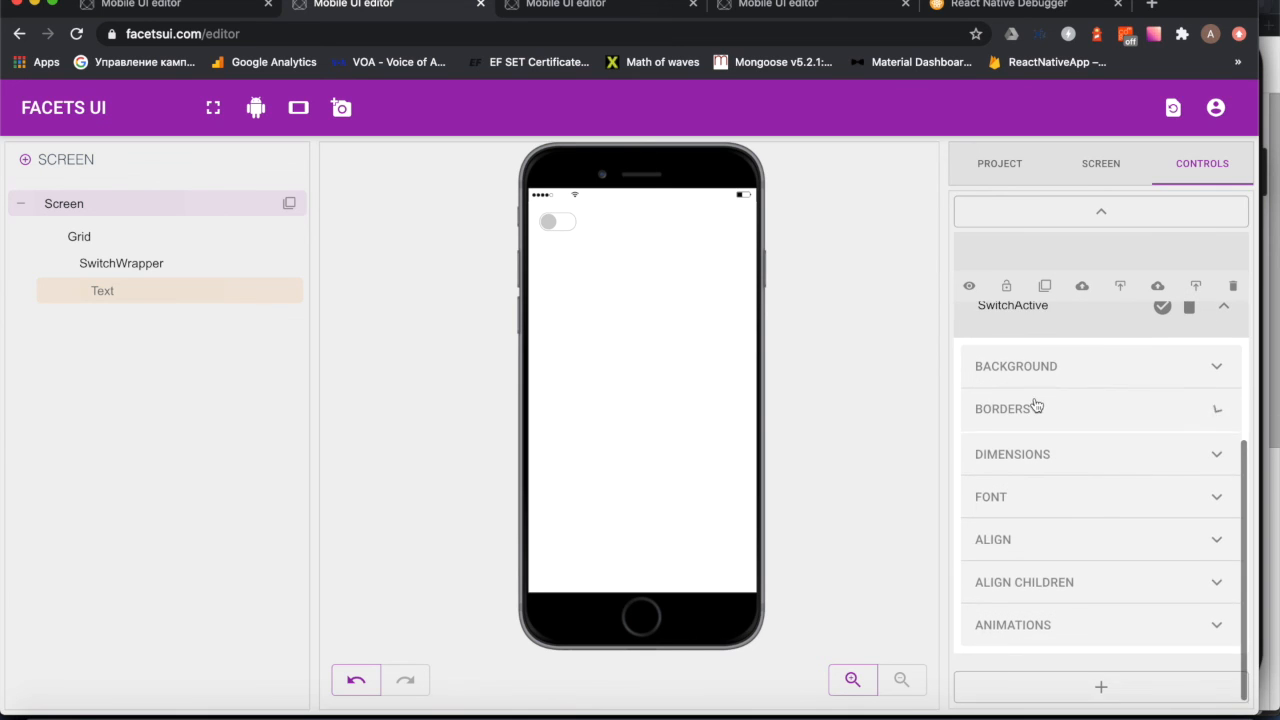
click(1034, 405)
scroll(1025, 440, down, 1)
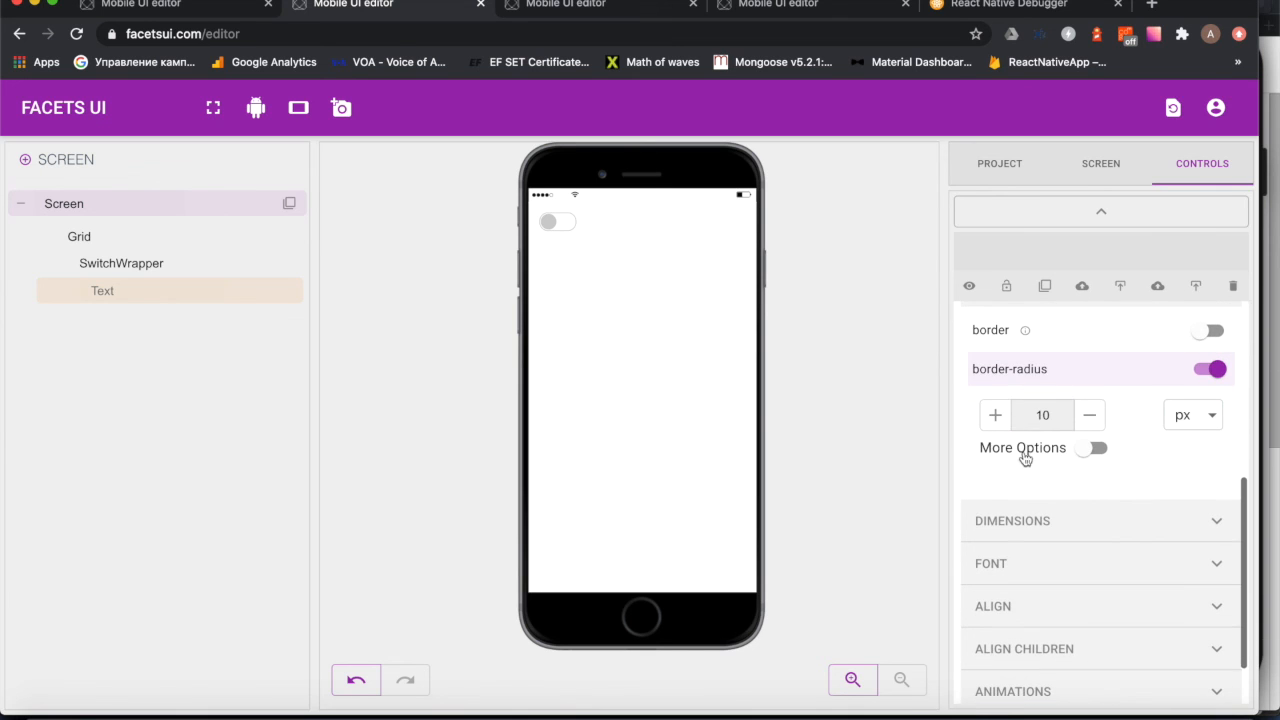
click(1087, 330)
click(991, 373)
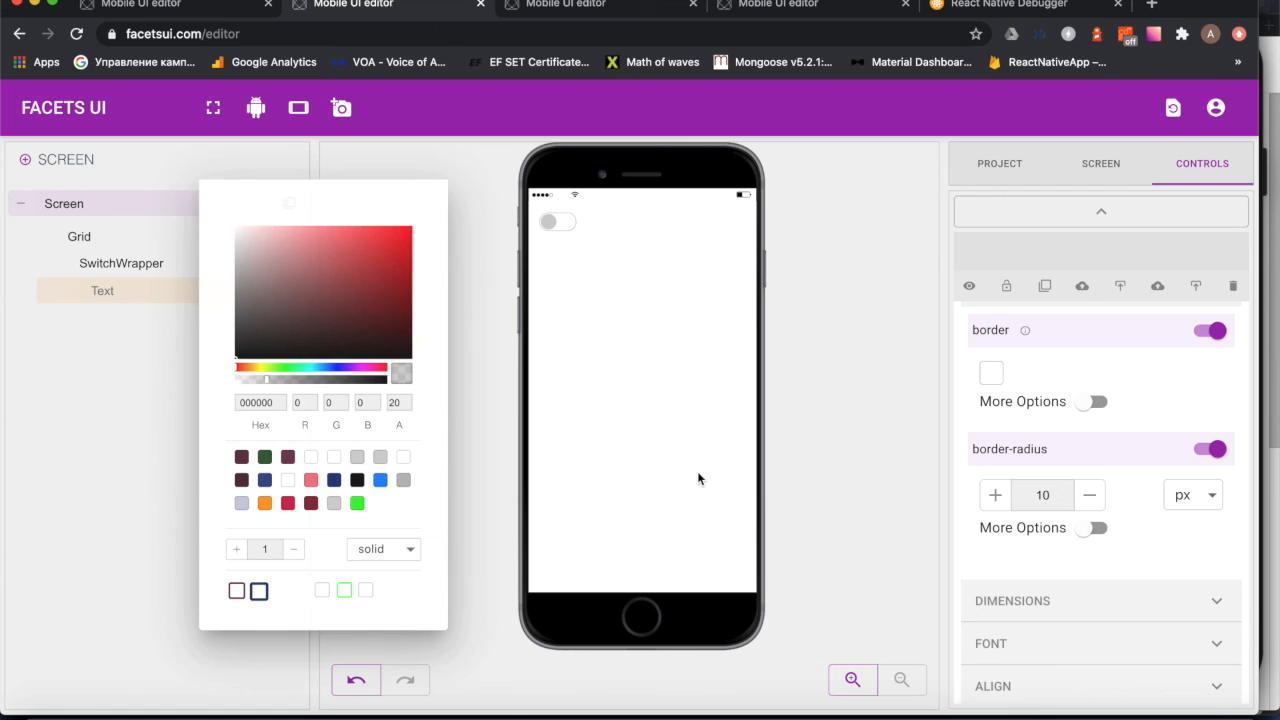
click(357, 504)
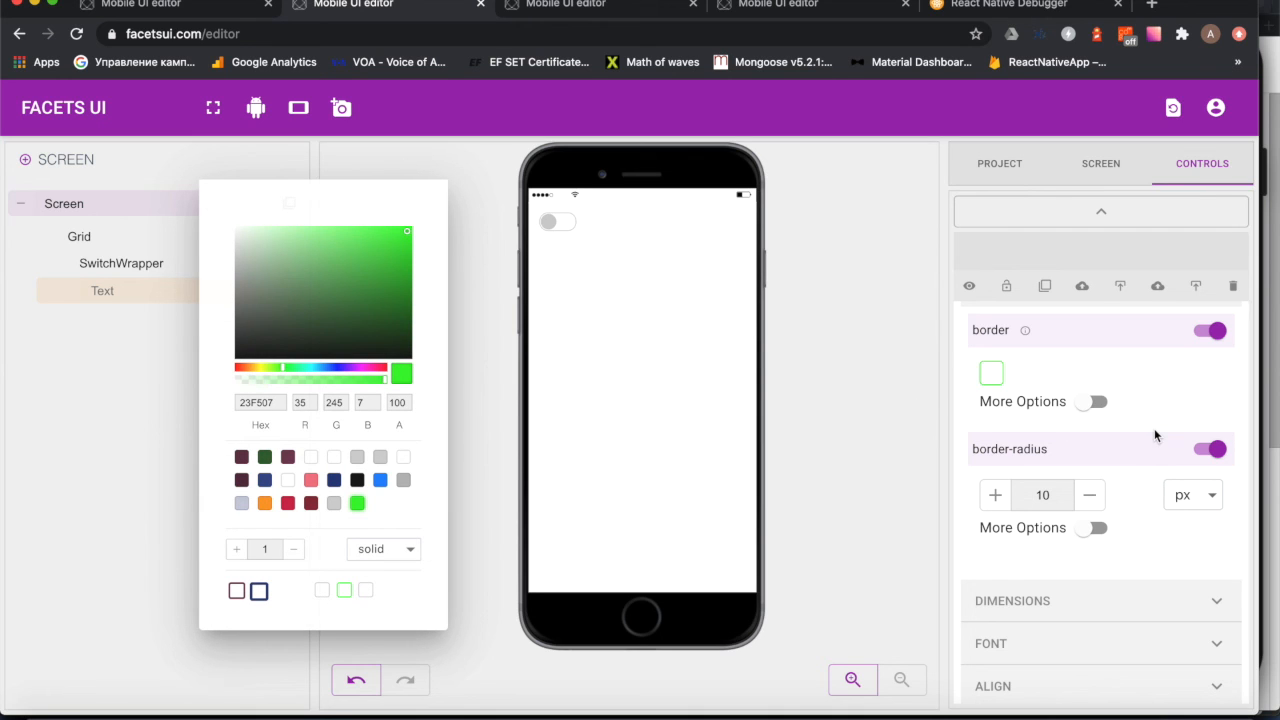
click(849, 403)
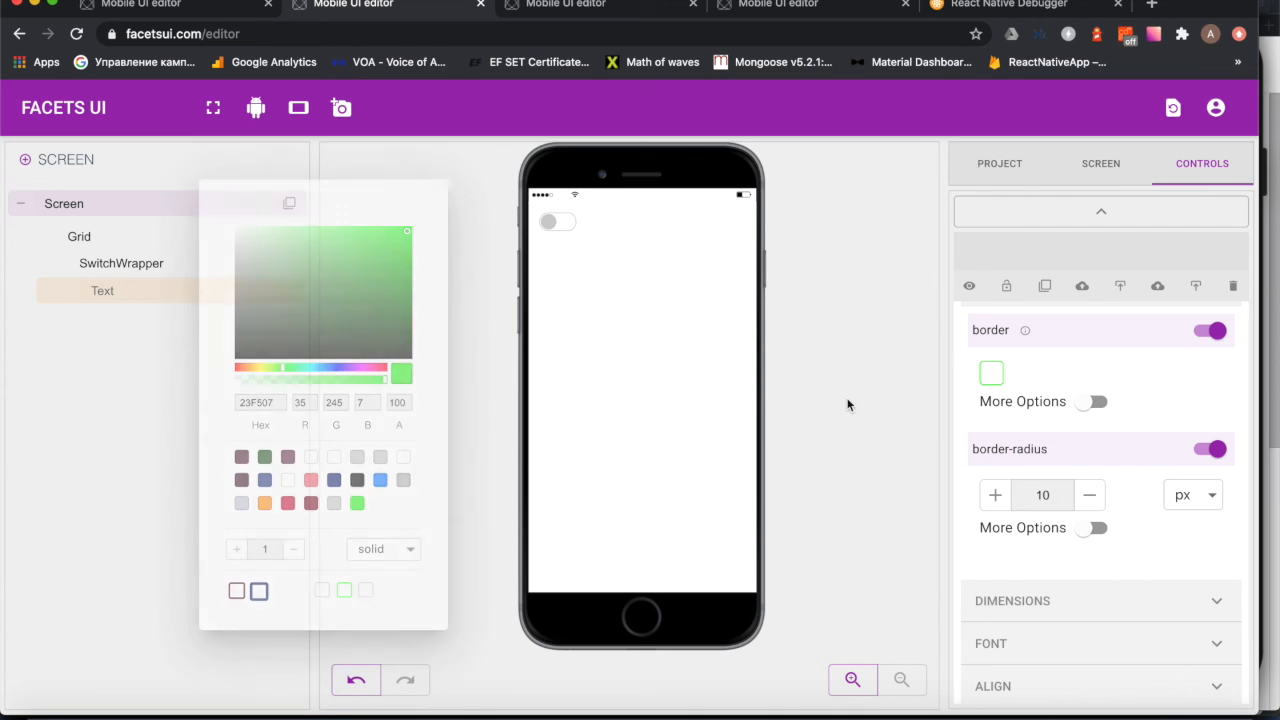
scroll(1129, 407, up, 3)
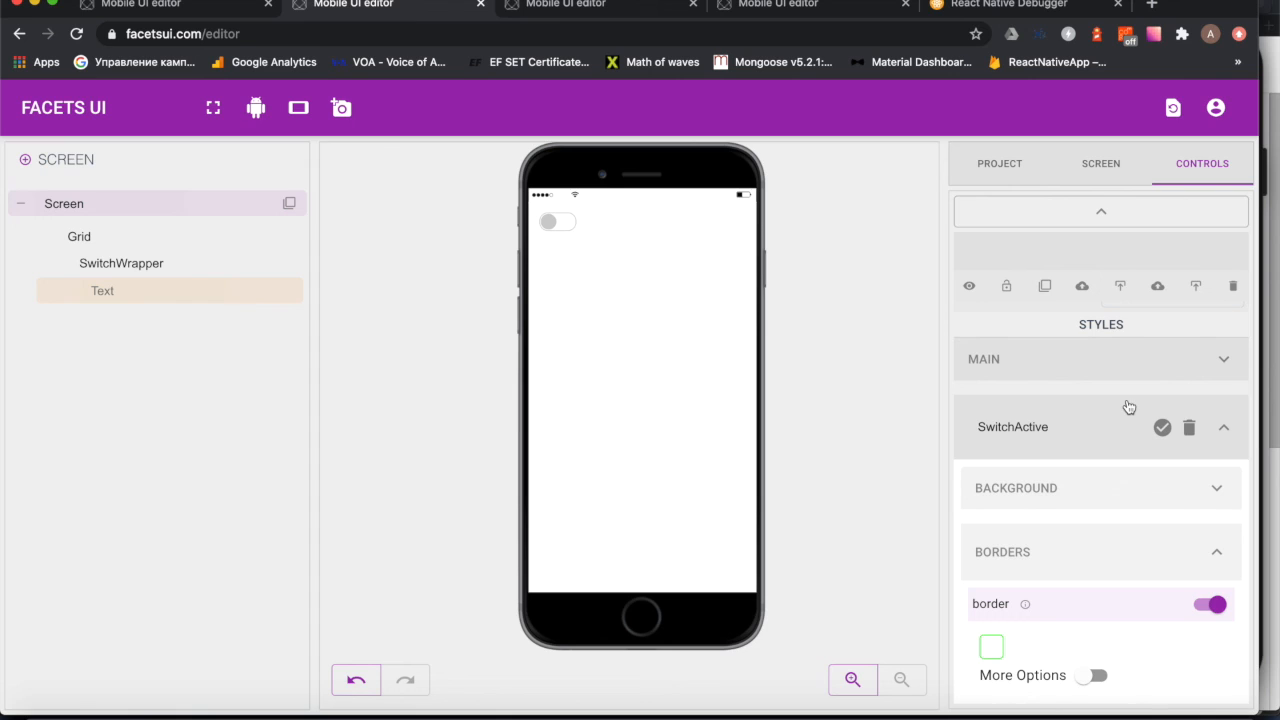
click(1161, 428)
Step: Set the border-radius in the SwitchWrapper's SwitchWrapperActive style to 12 px and switch the wrapper to that style
click(250, 264)
scroll(1114, 528, down, 4)
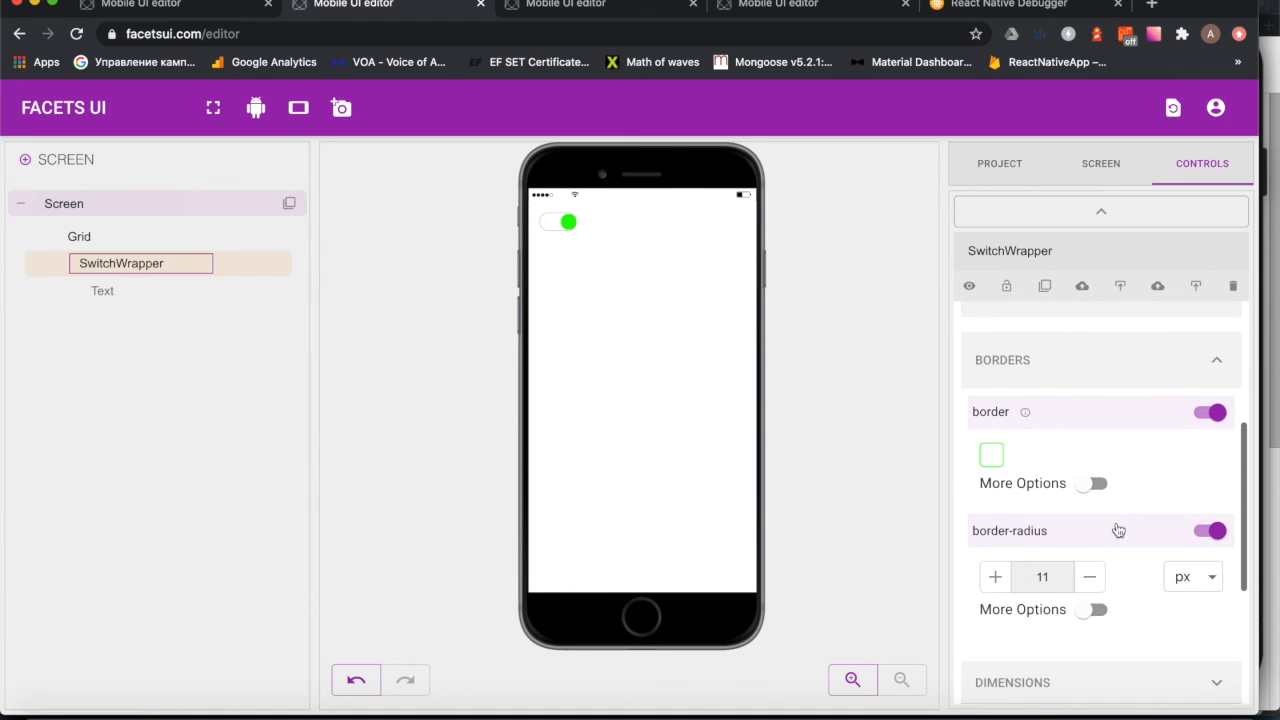
click(997, 579)
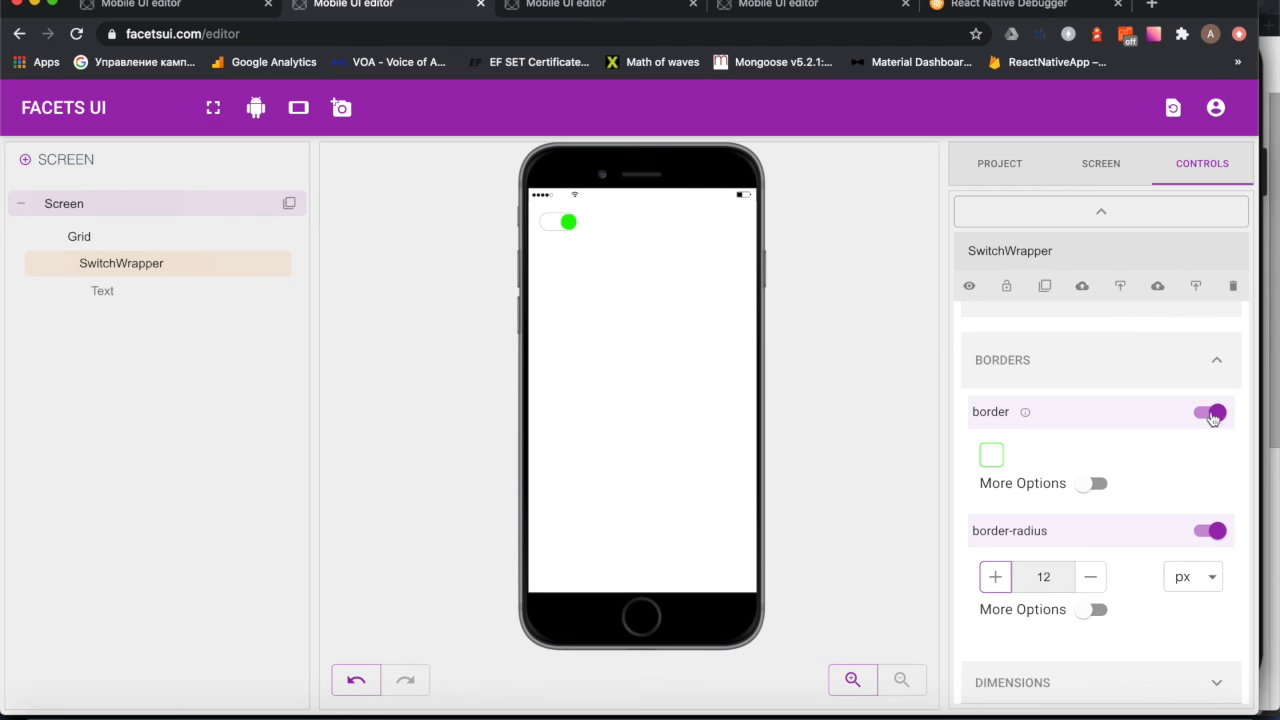
scroll(1186, 446, up, 5)
click(1164, 515)
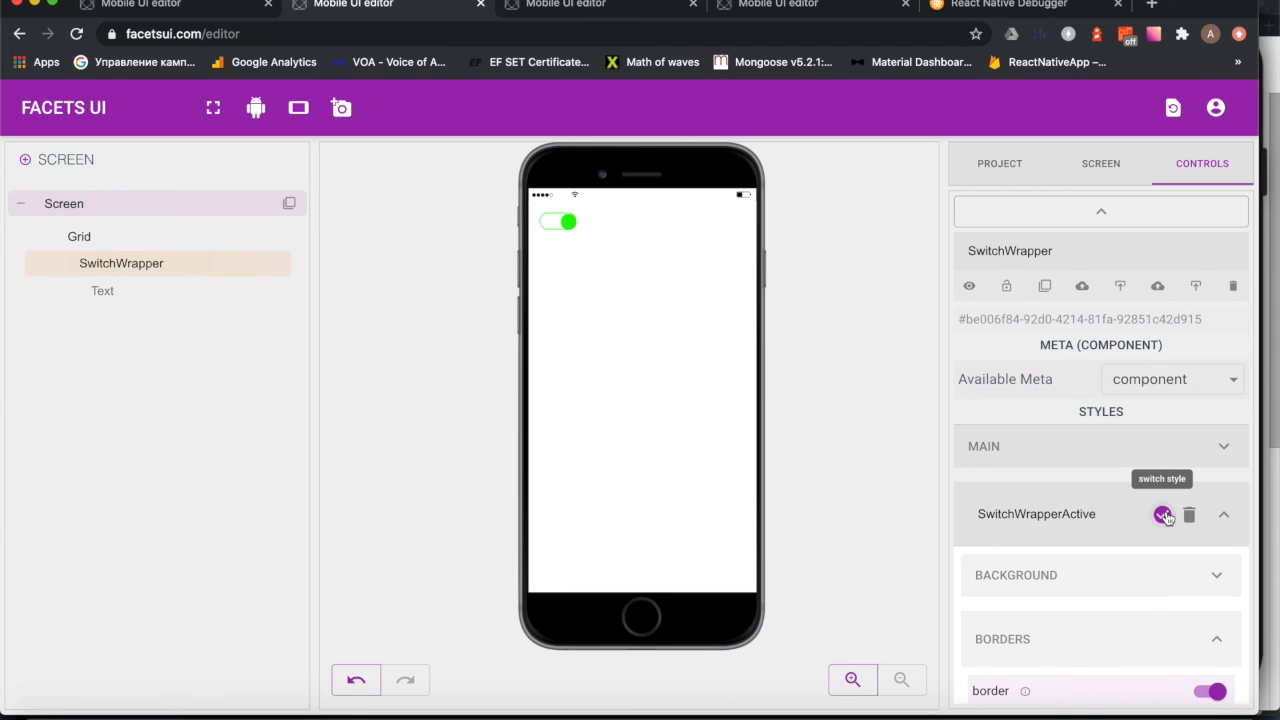
Step: Set the height in the SwitchWrapperActive style's dimensions to 24 px
scroll(1100, 550, down, 5)
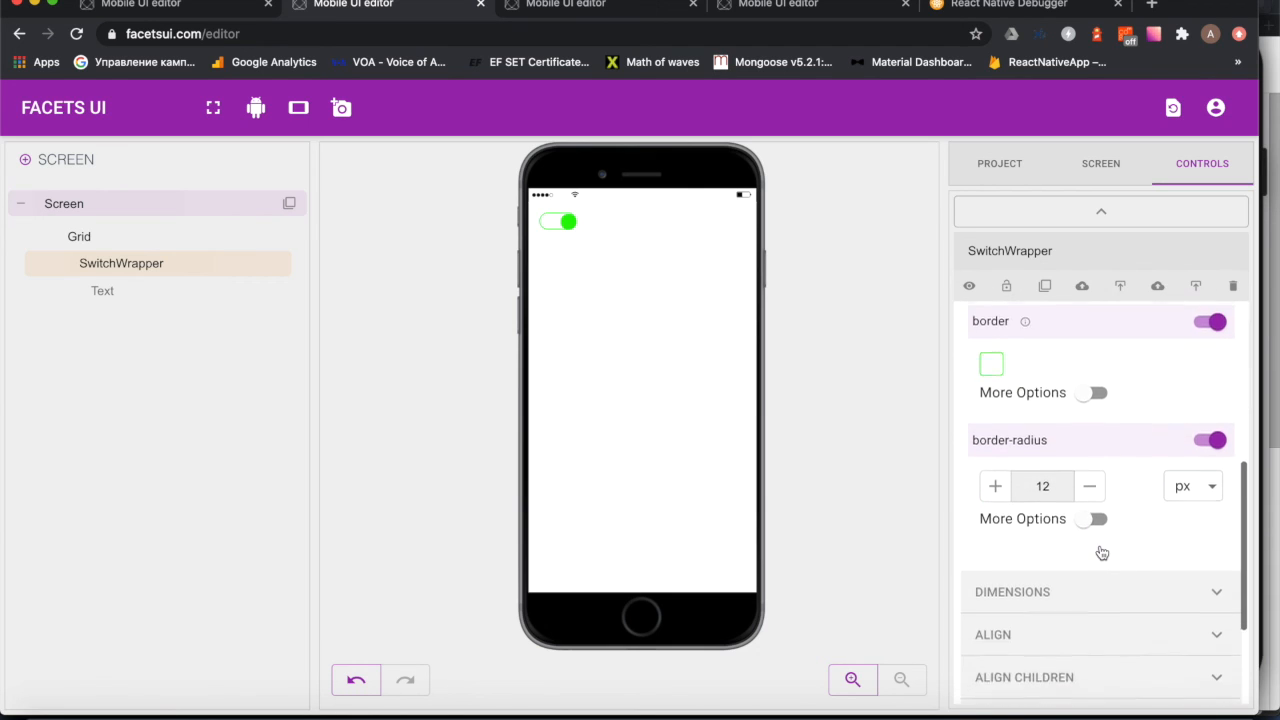
click(1058, 428)
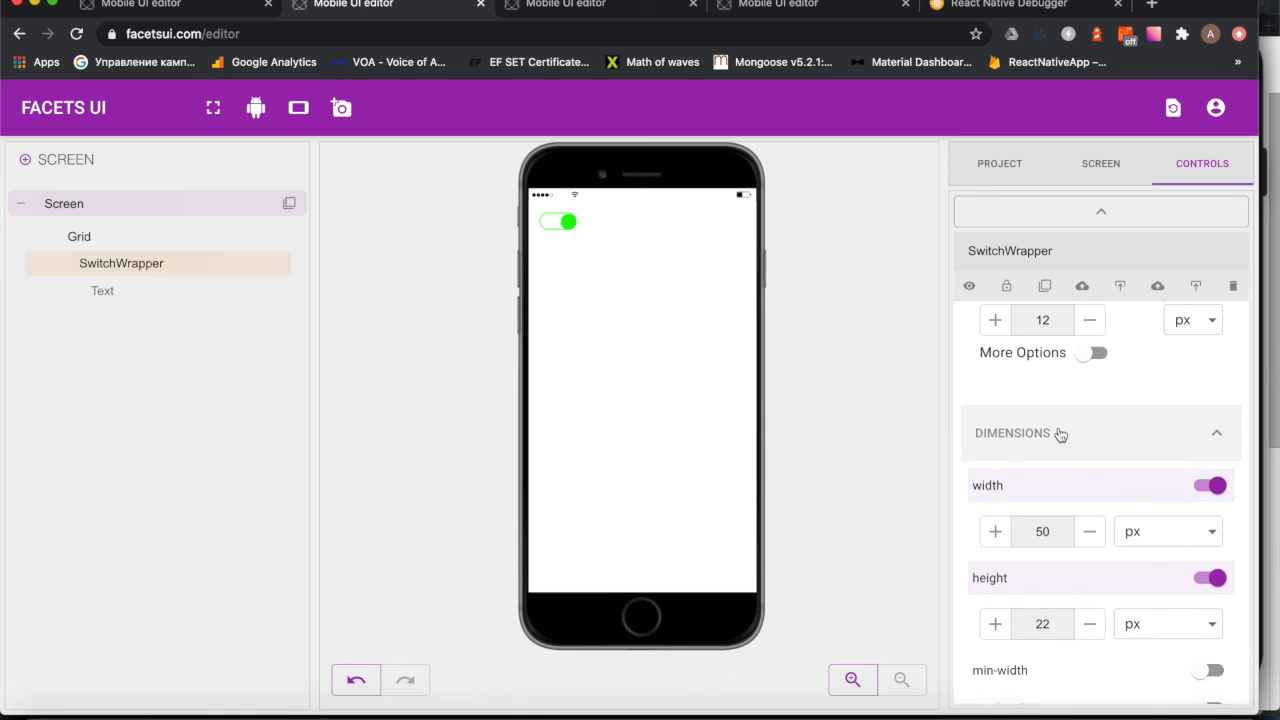
scroll(1055, 438, down, 2)
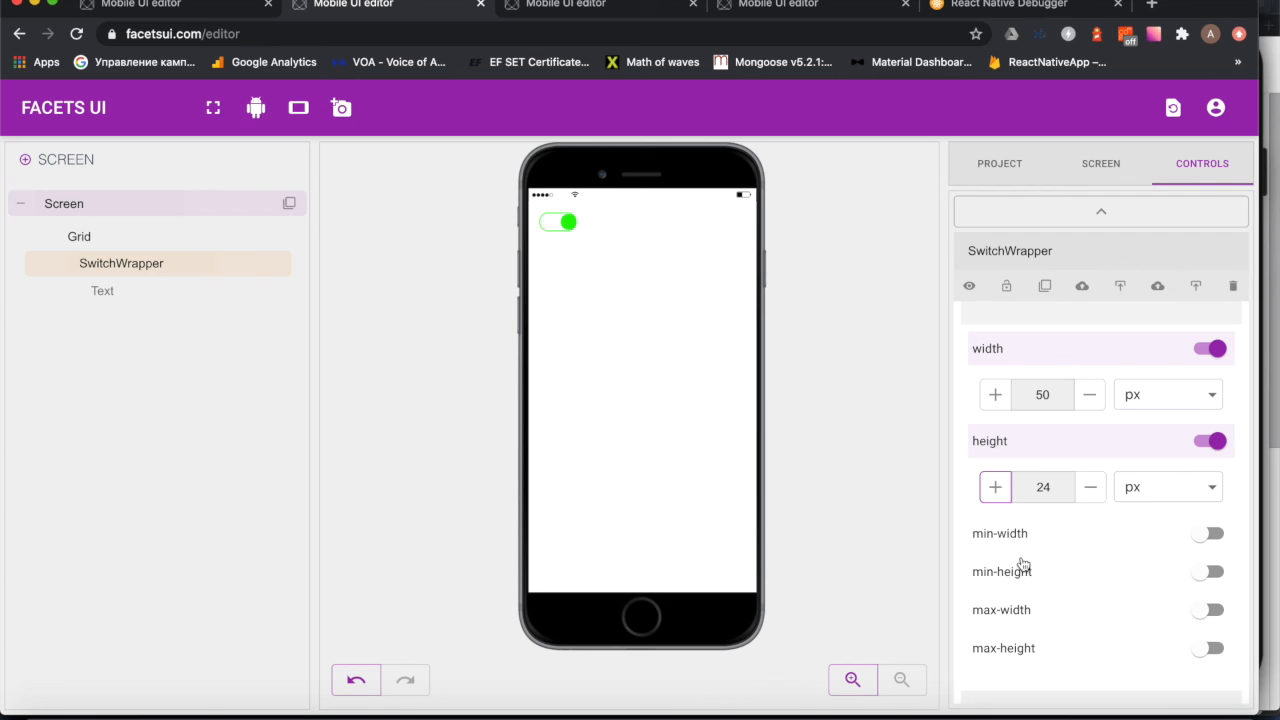
Step: Set the border-radius in the Text element's SwitchActive style to 11 px
click(124, 291)
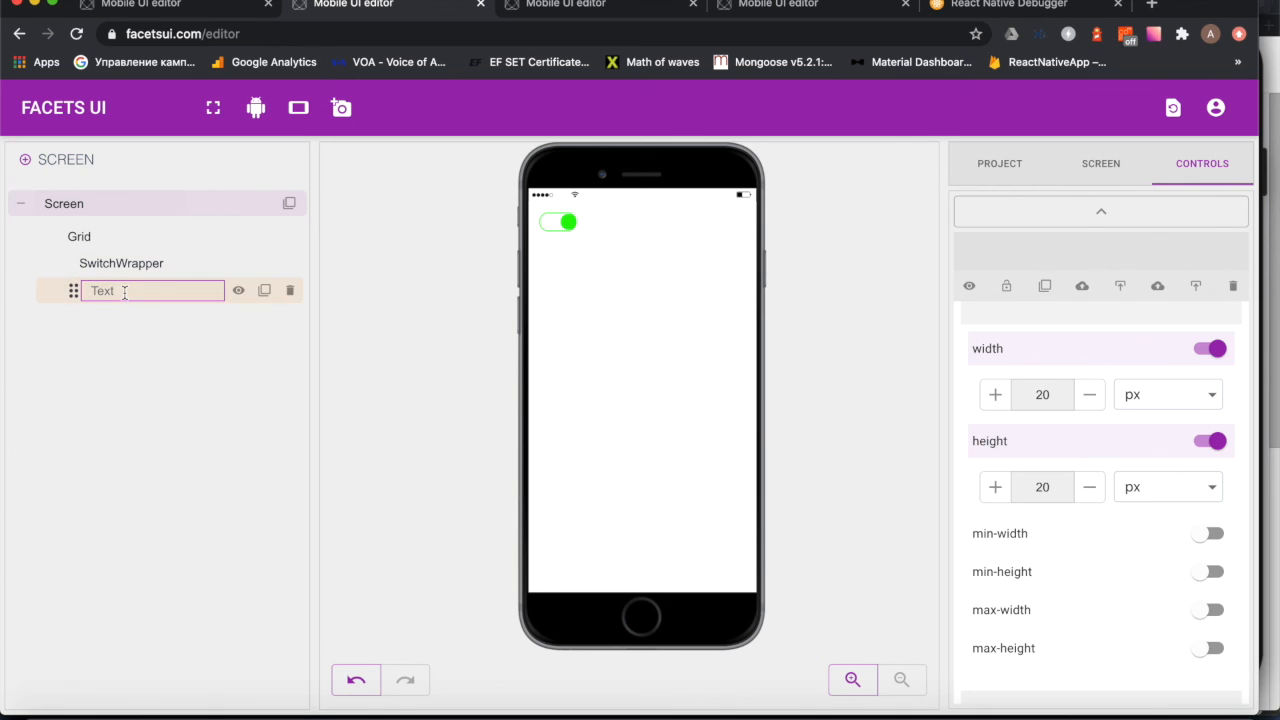
scroll(1089, 544, down, 1)
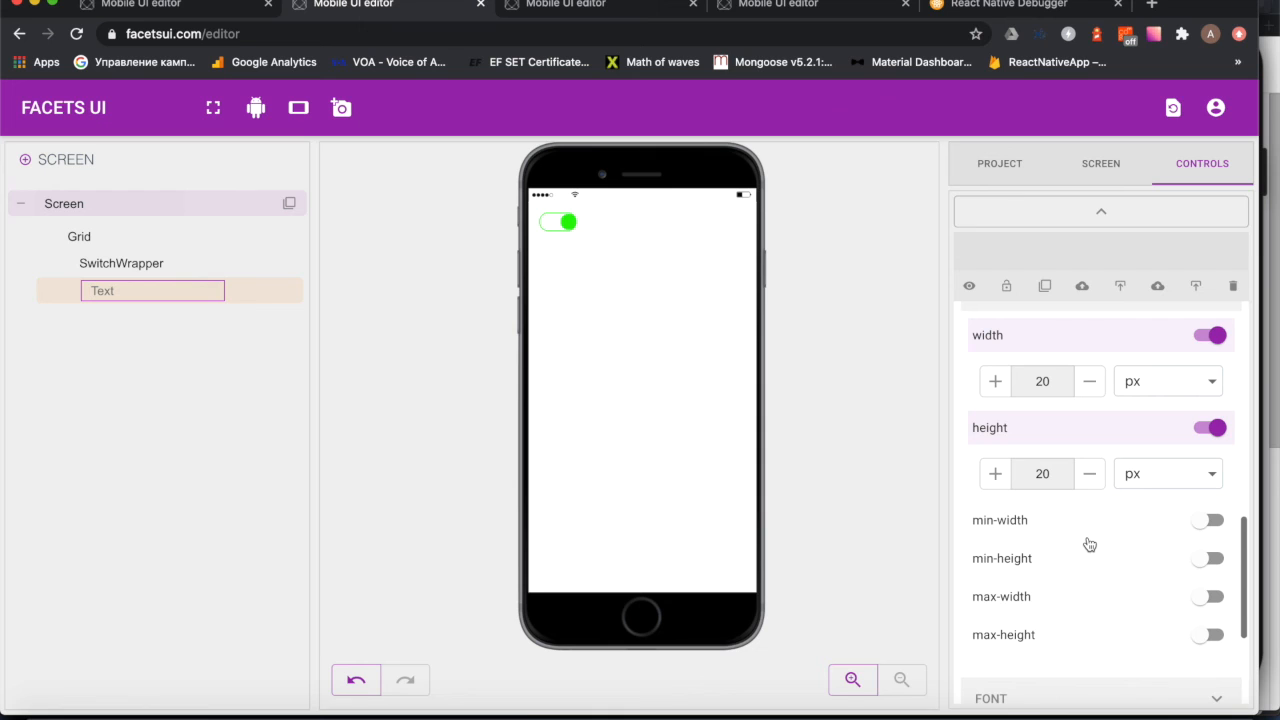
scroll(1089, 544, up, 2)
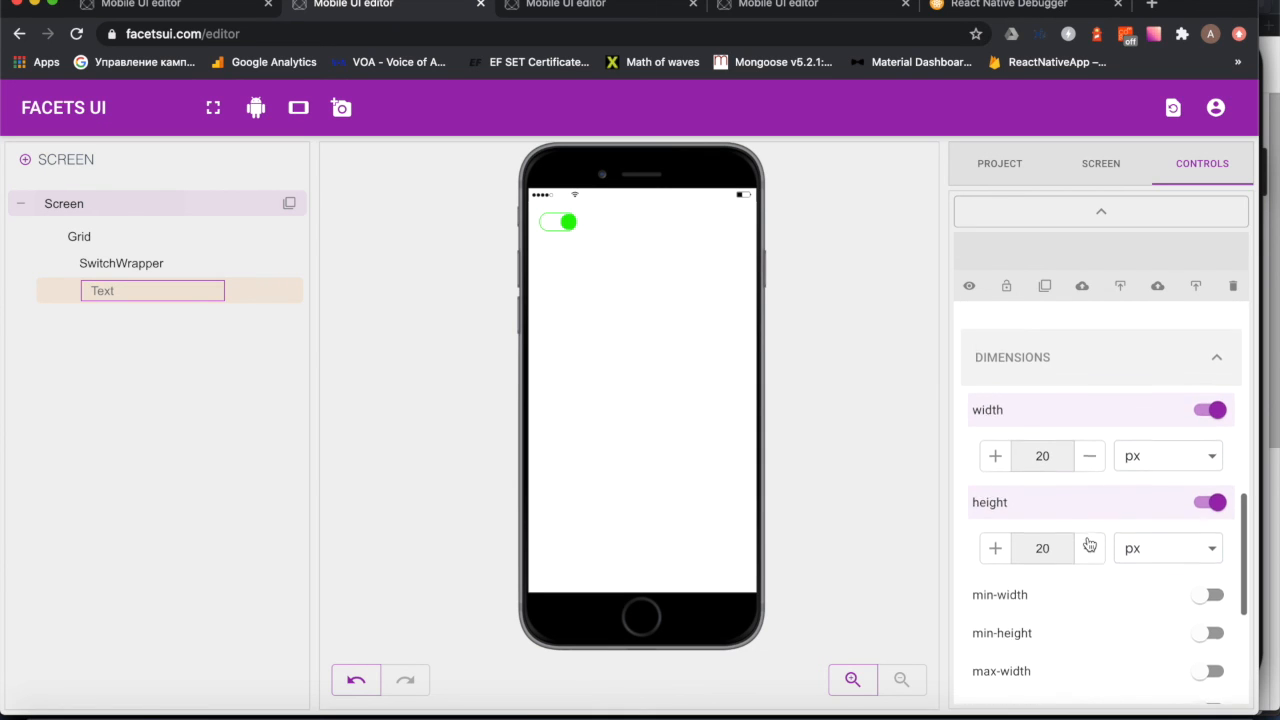
scroll(1089, 544, up, 4)
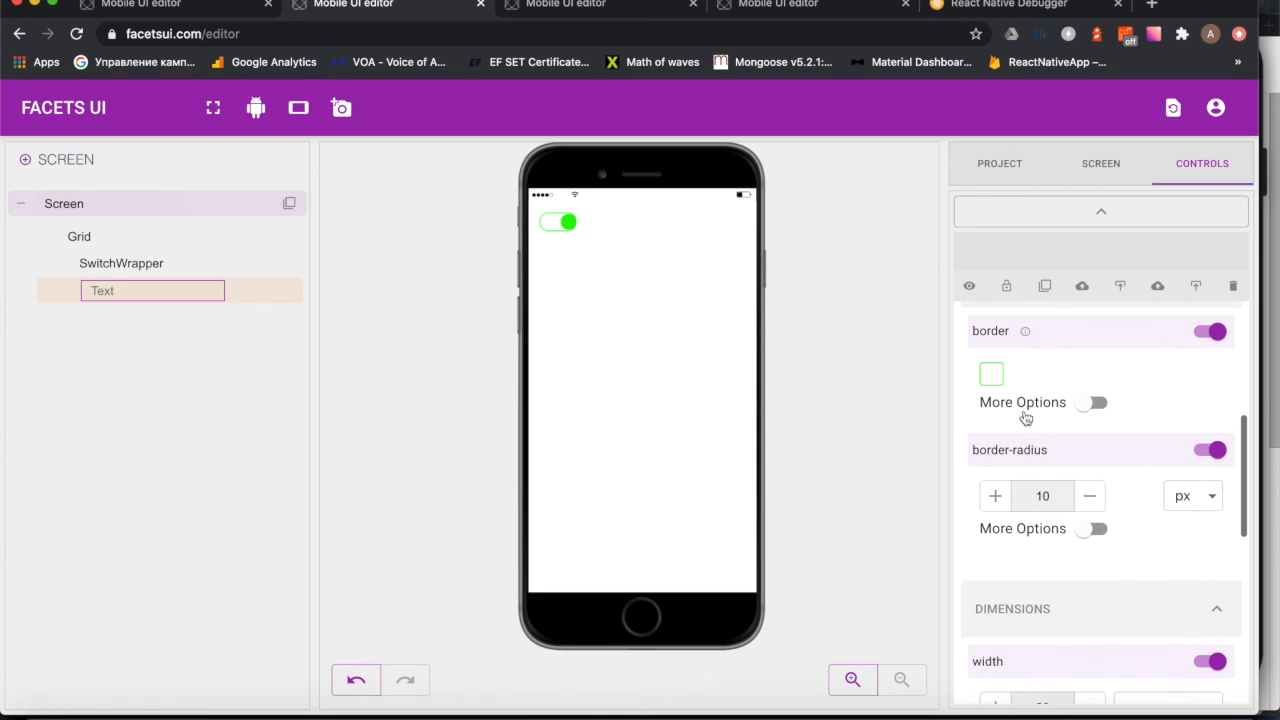
click(995, 496)
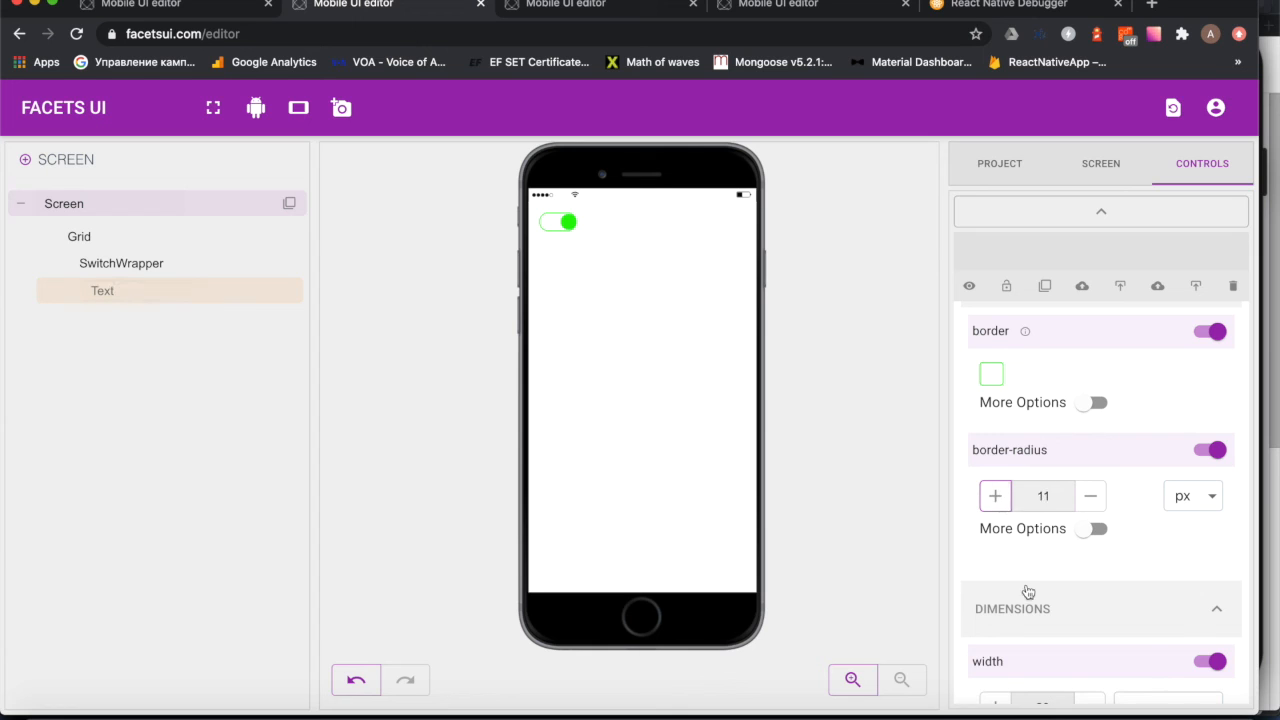
Step: Set the left offset in the Text element's SwitchActive alignment to 27 px
scroll(1028, 592, down, 12)
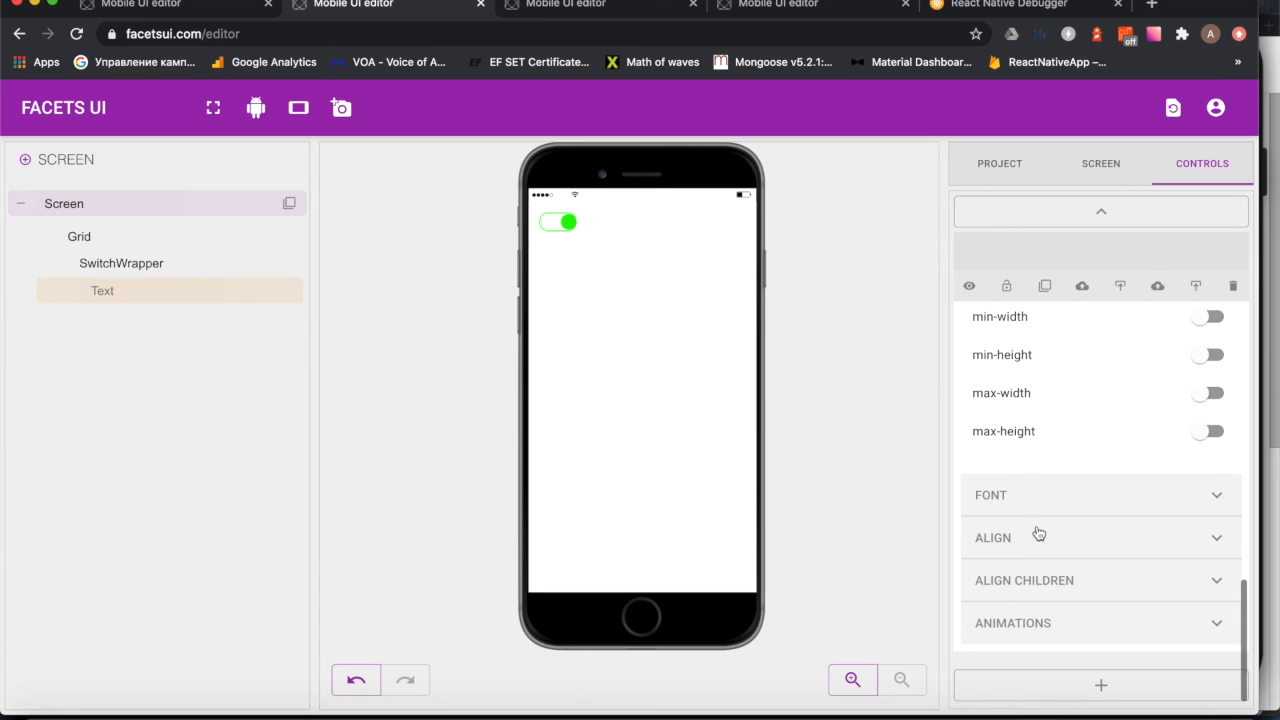
click(1038, 533)
scroll(1022, 538, down, 5)
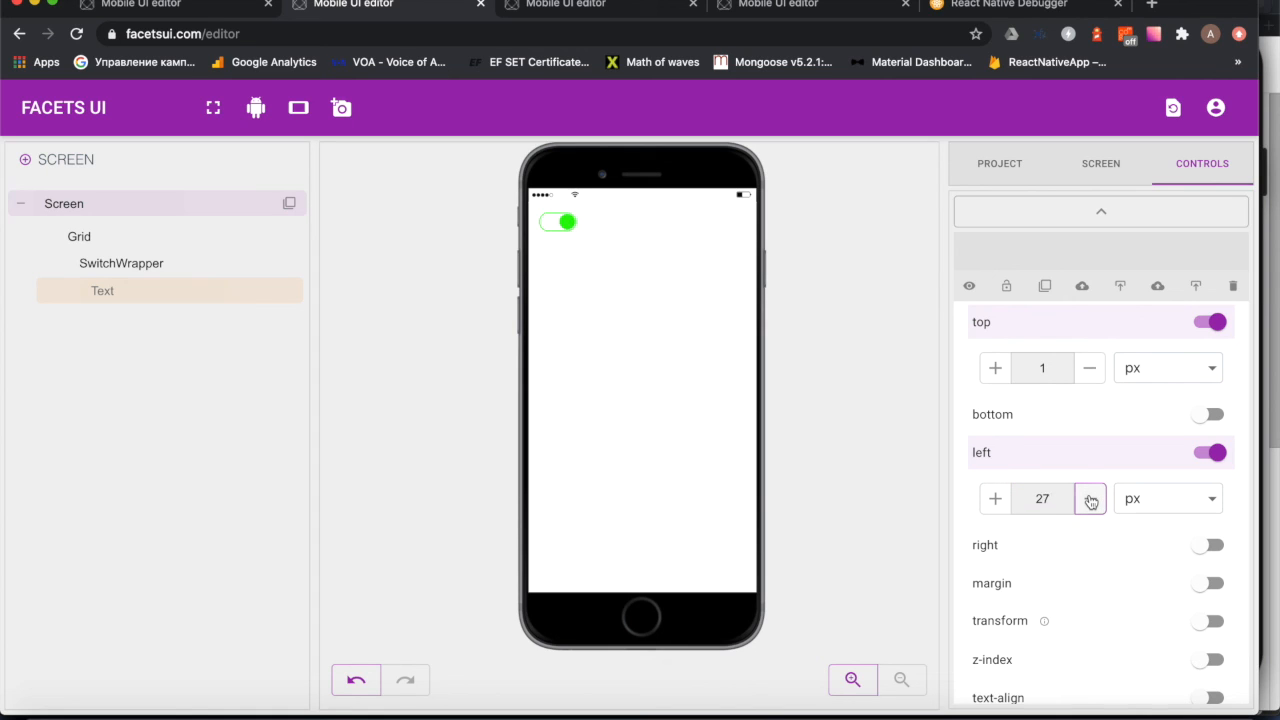
Step: Lock the SwitchWrapper's children and toggle the switch several times in the phone preview to test its animation
click(180, 258)
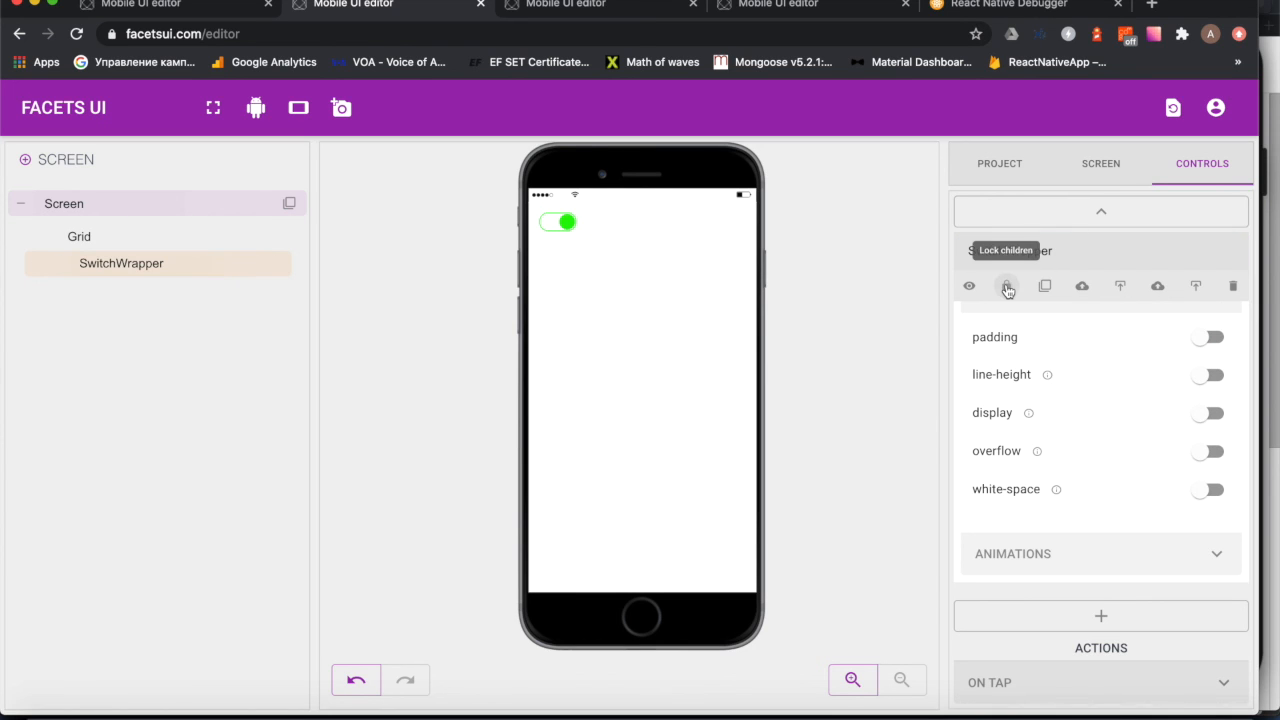
click(568, 224)
click(564, 223)
click(552, 225)
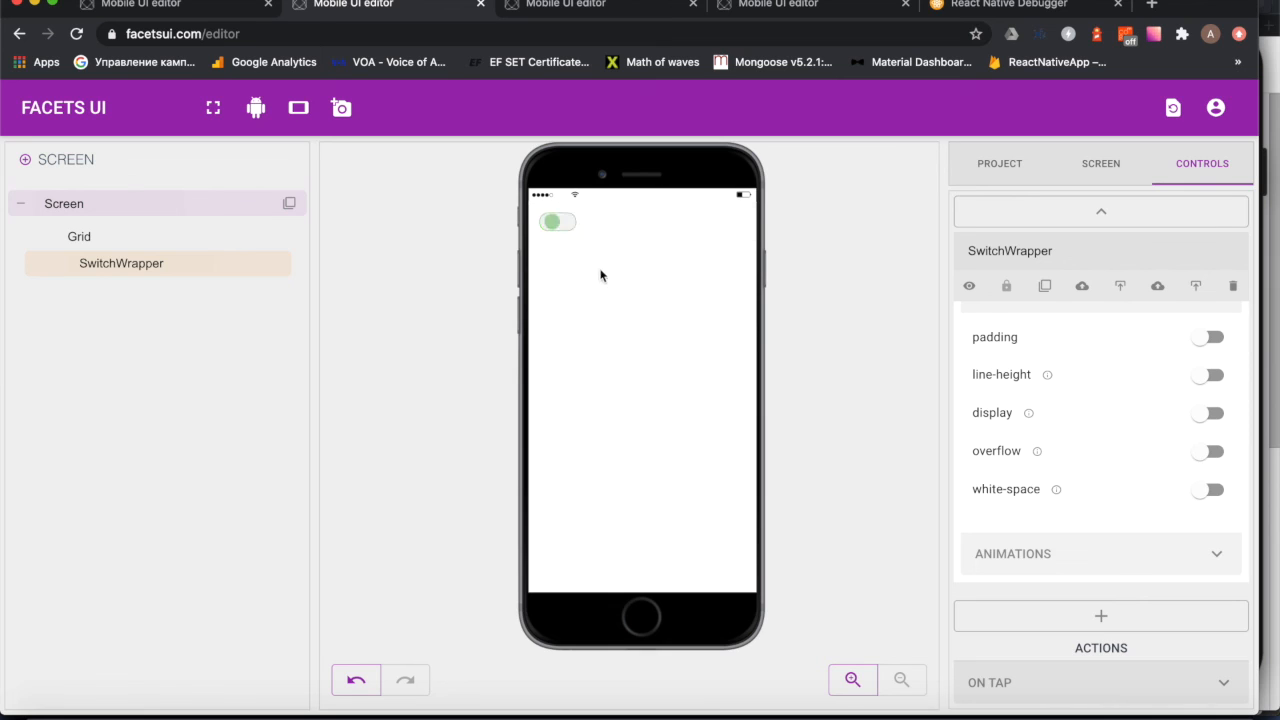
click(557, 223)
click(555, 223)
Step: Export the project as Switch.zip and extract the archive in the Downloads folder in Finder
click(1005, 164)
click(1107, 257)
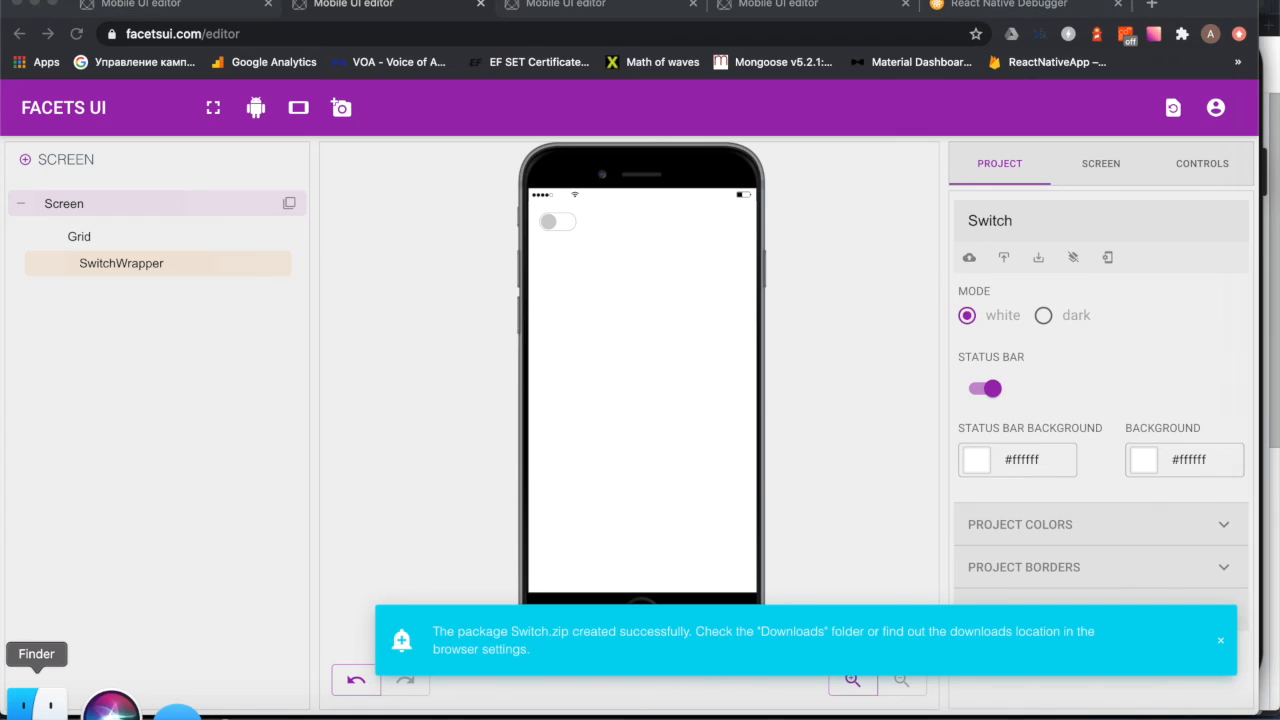
click(20, 703)
scroll(716, 358, down, 10)
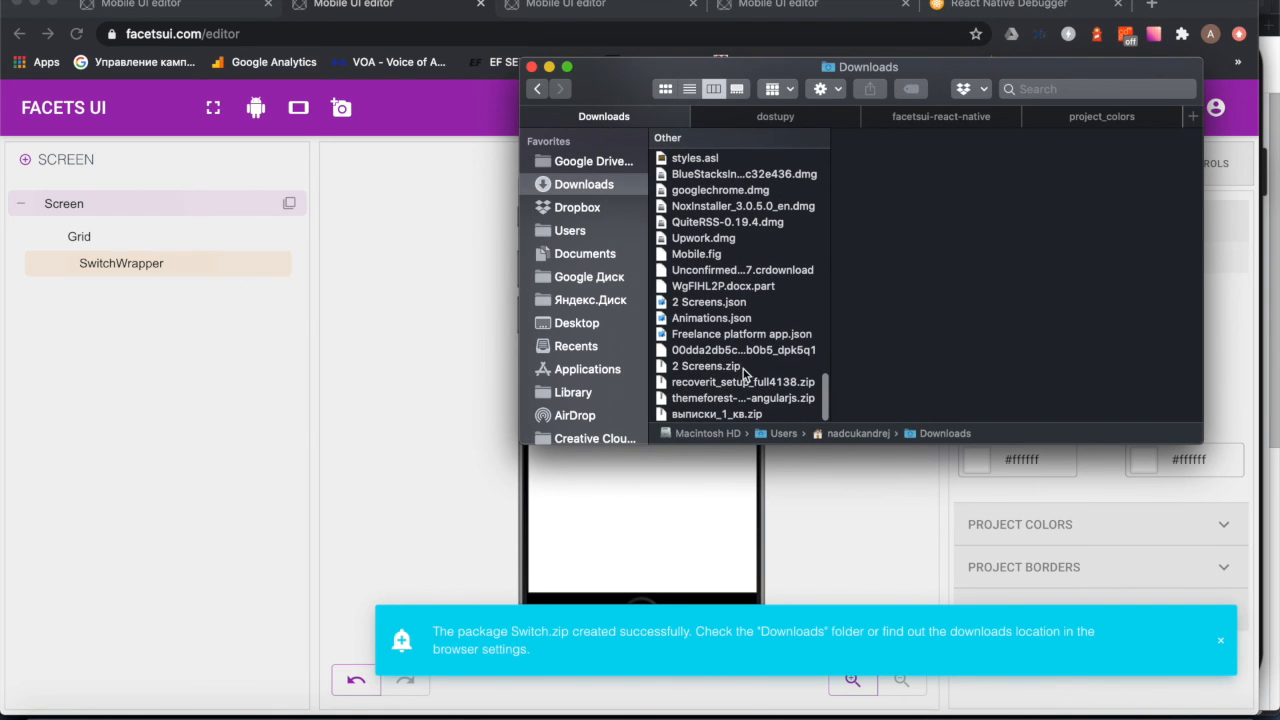
double_click(698, 384)
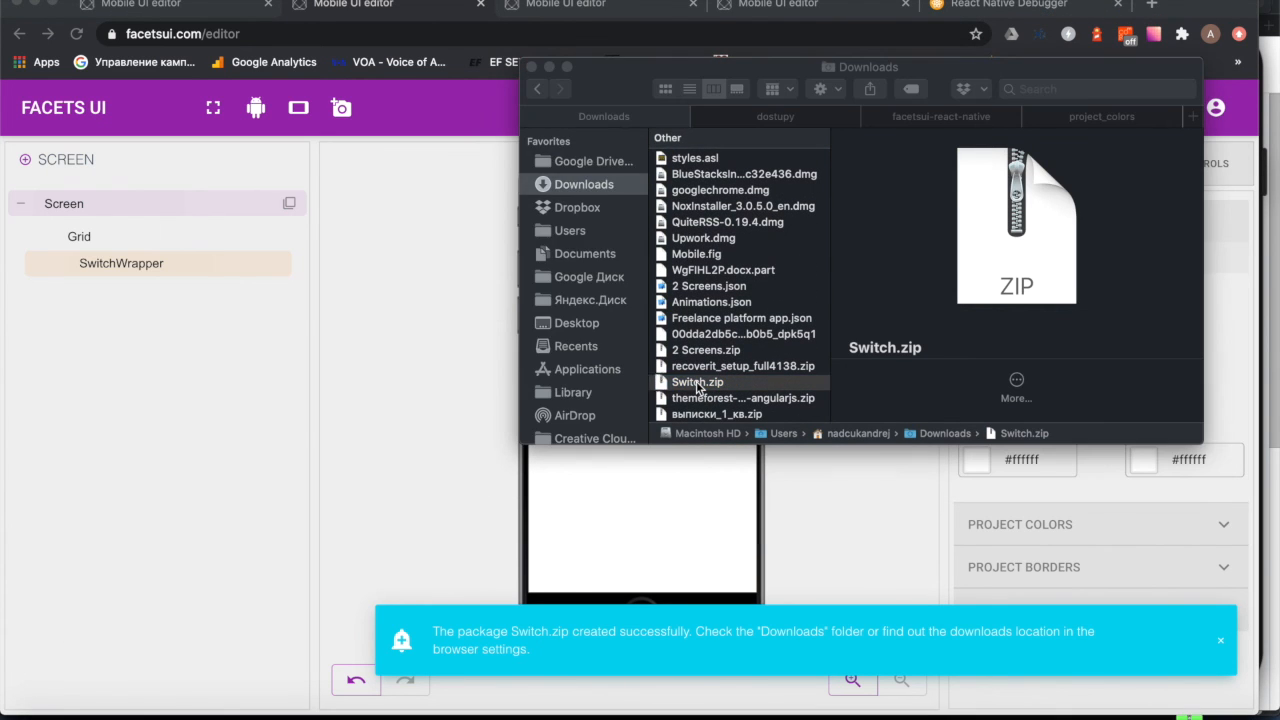
Step: Move Switch.zip to the Trash and move the extracted src folder into the facetsui-react-native folder
drag(664, 403, 1224, 702)
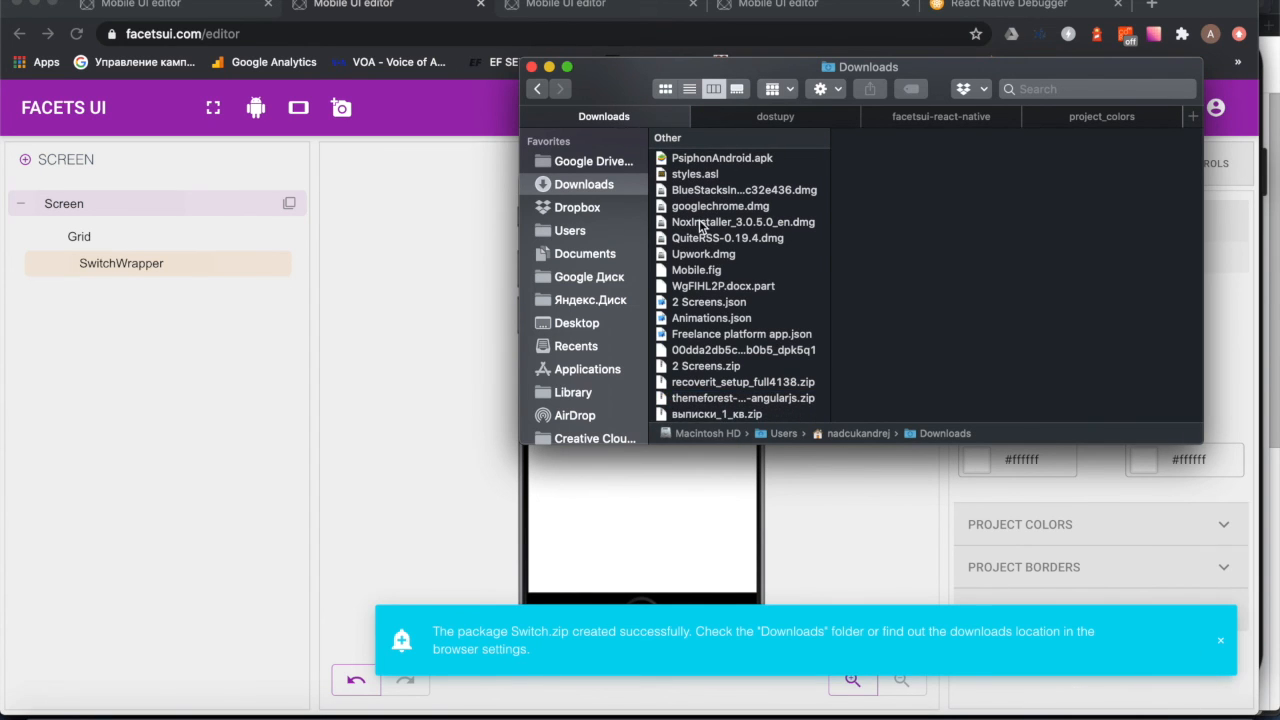
scroll(701, 226, up, 10)
scroll(705, 352, up, 10)
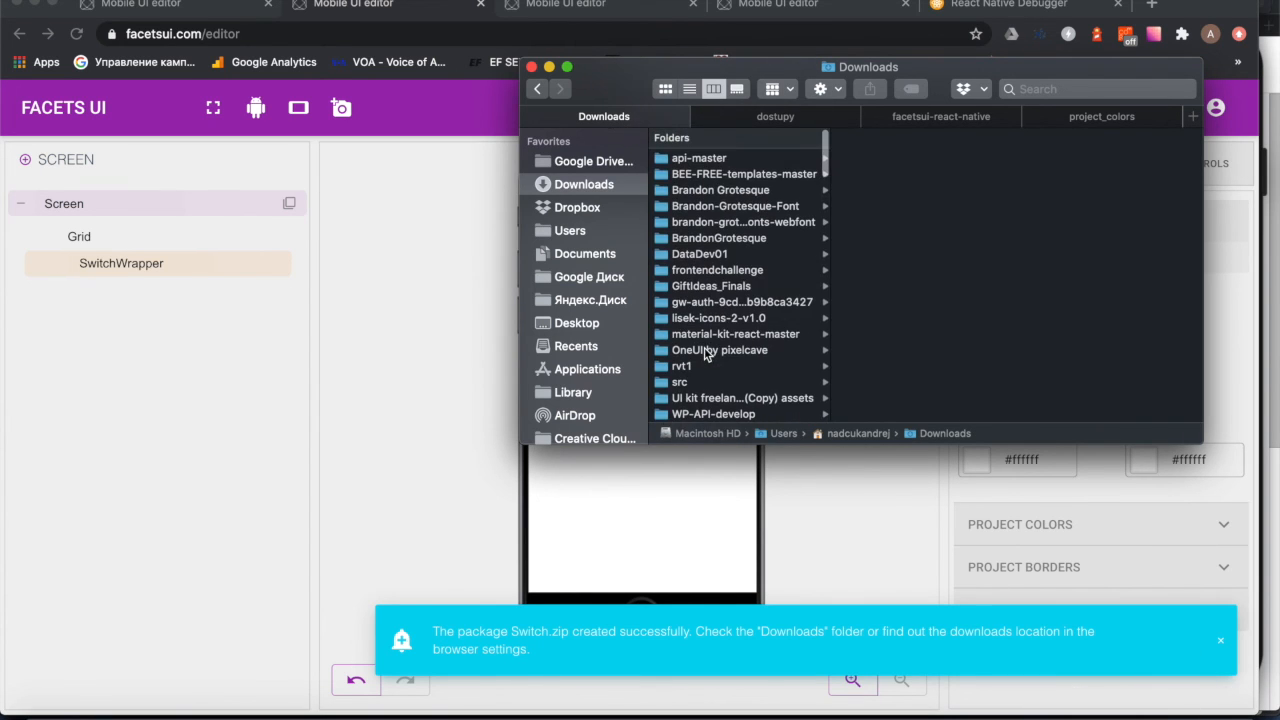
drag(665, 382, 935, 119)
click(786, 331)
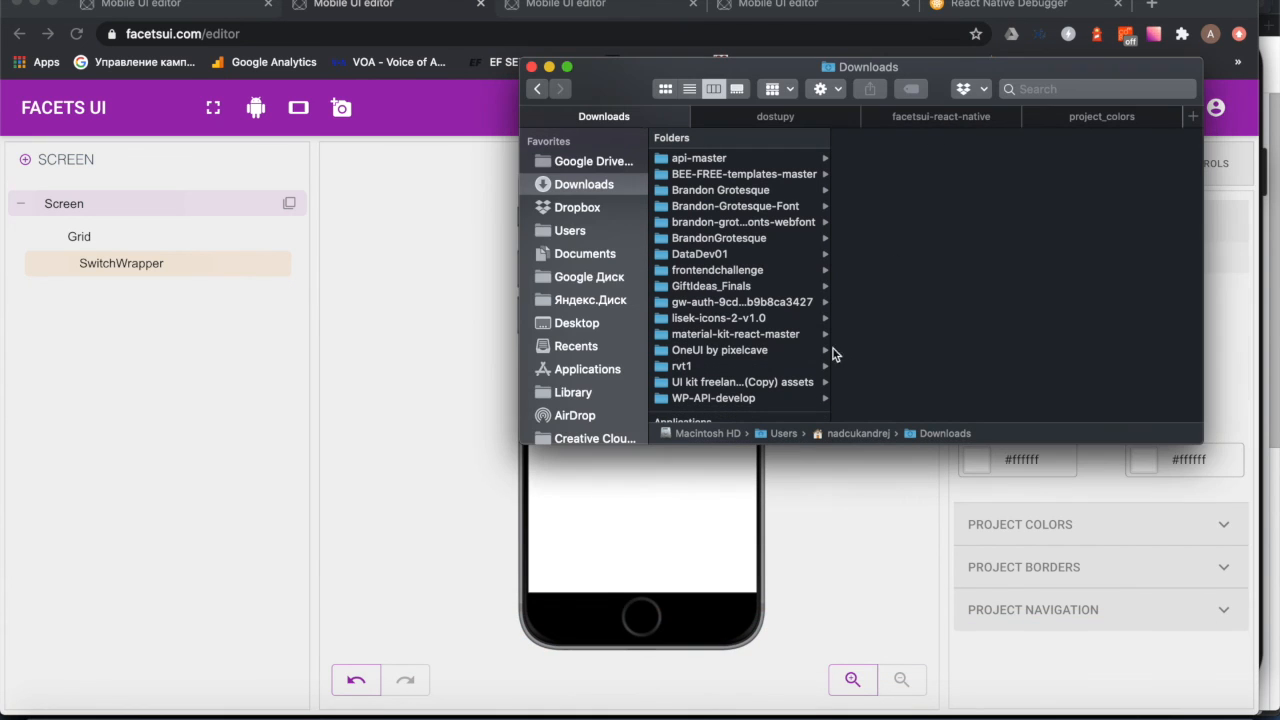
Step: Switch to the iOS simulator, dismiss all its warnings and toggle the switch several times to test the updated design
click(1193, 705)
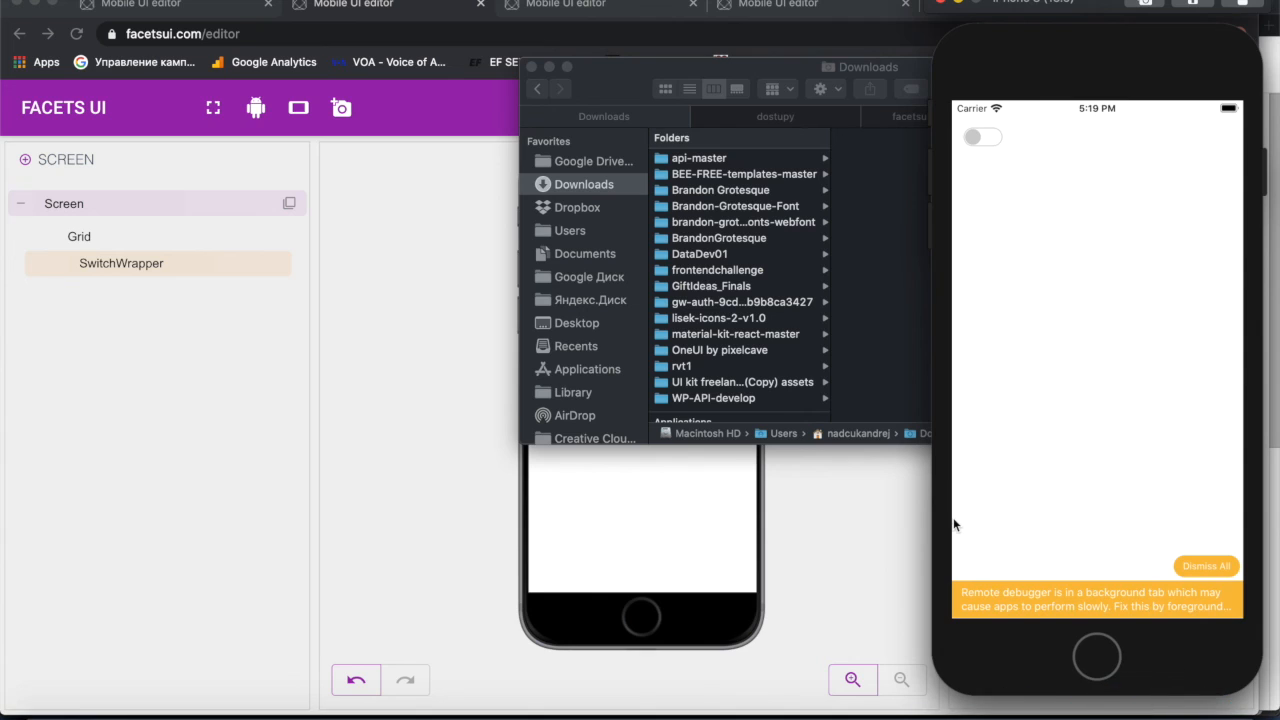
click(1222, 563)
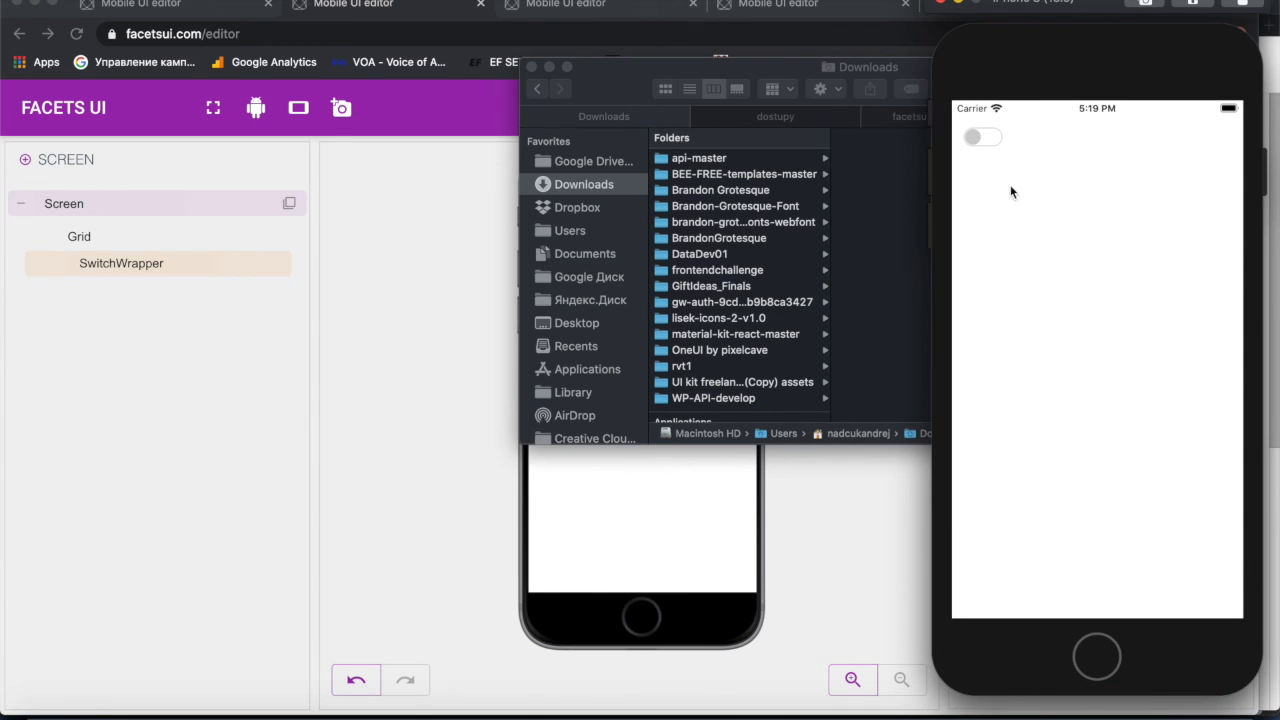
click(984, 140)
click(986, 140)
click(988, 137)
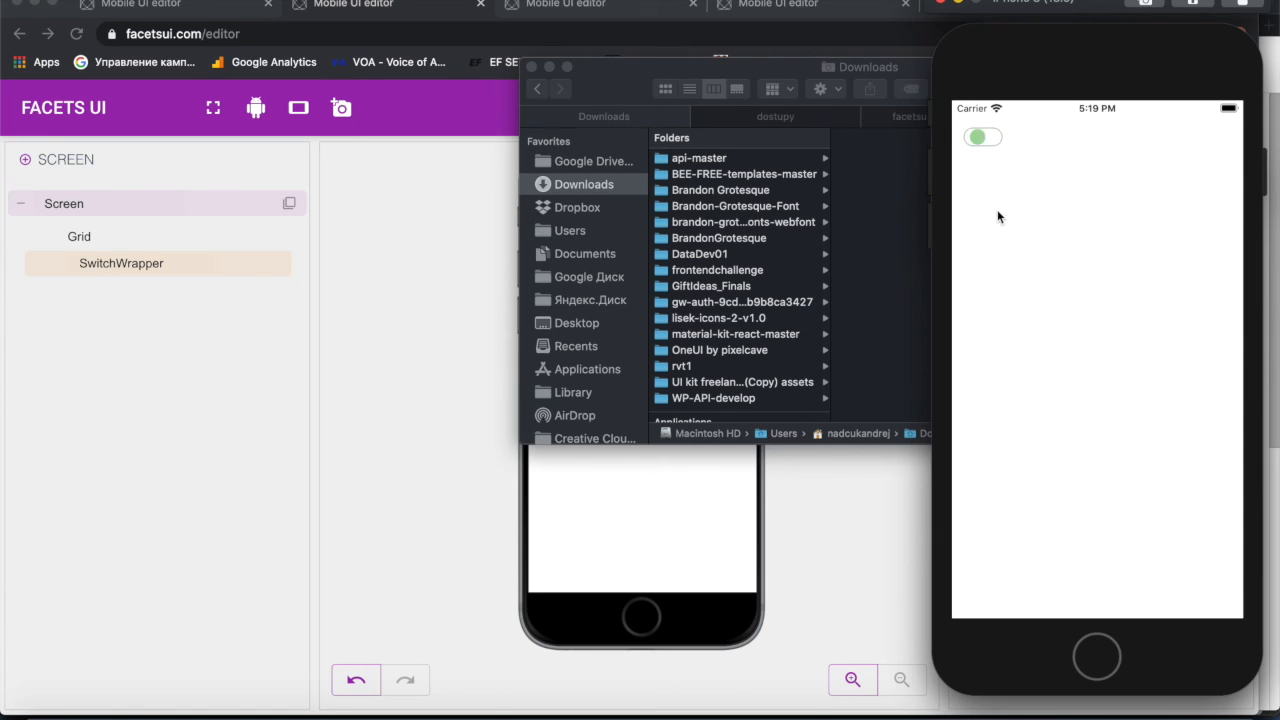